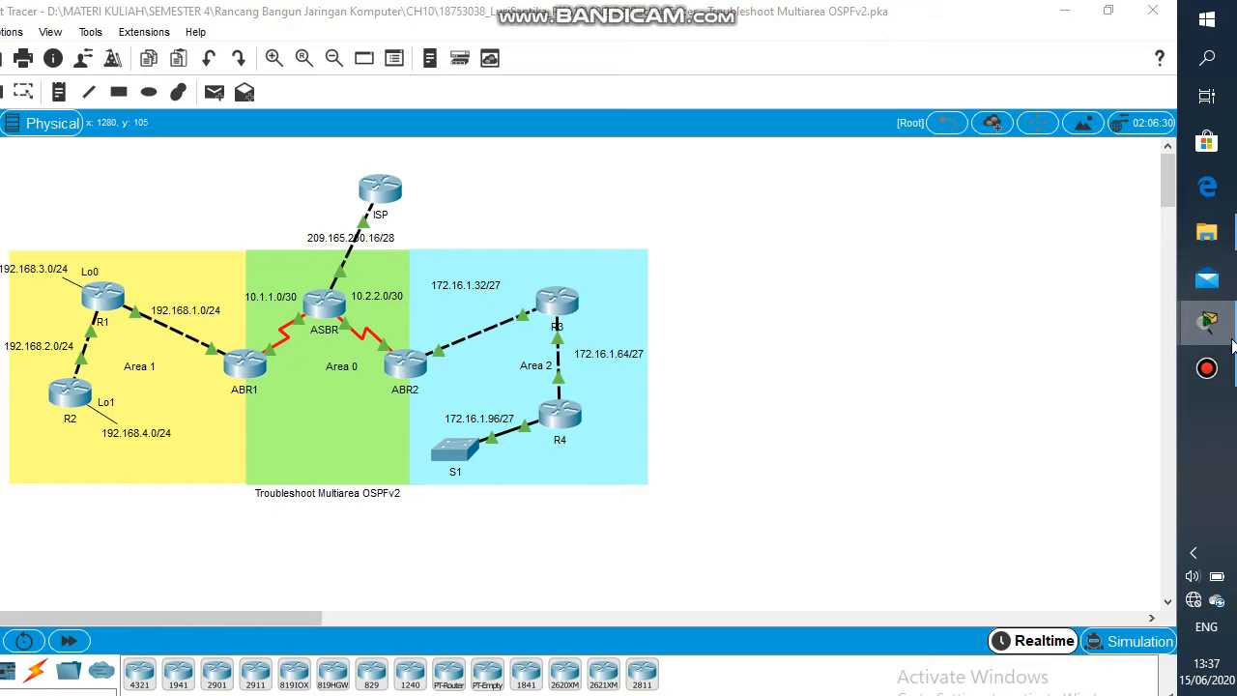
# Step: Open the activity instructions and read the addressing table, scenario and Part 1 tasks
pyautogui.moveTo(1213, 326)
pyautogui.click(1152, 293)
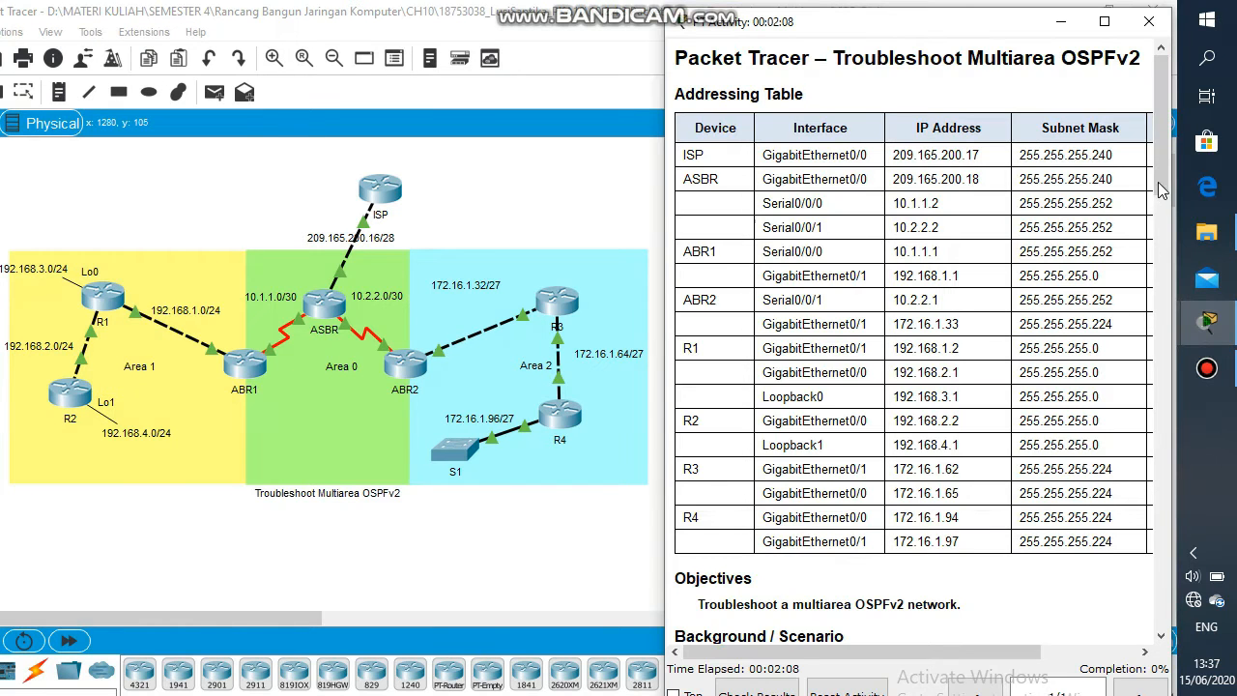
pyautogui.moveTo(1158, 182); pyautogui.dragTo(1160, 272)
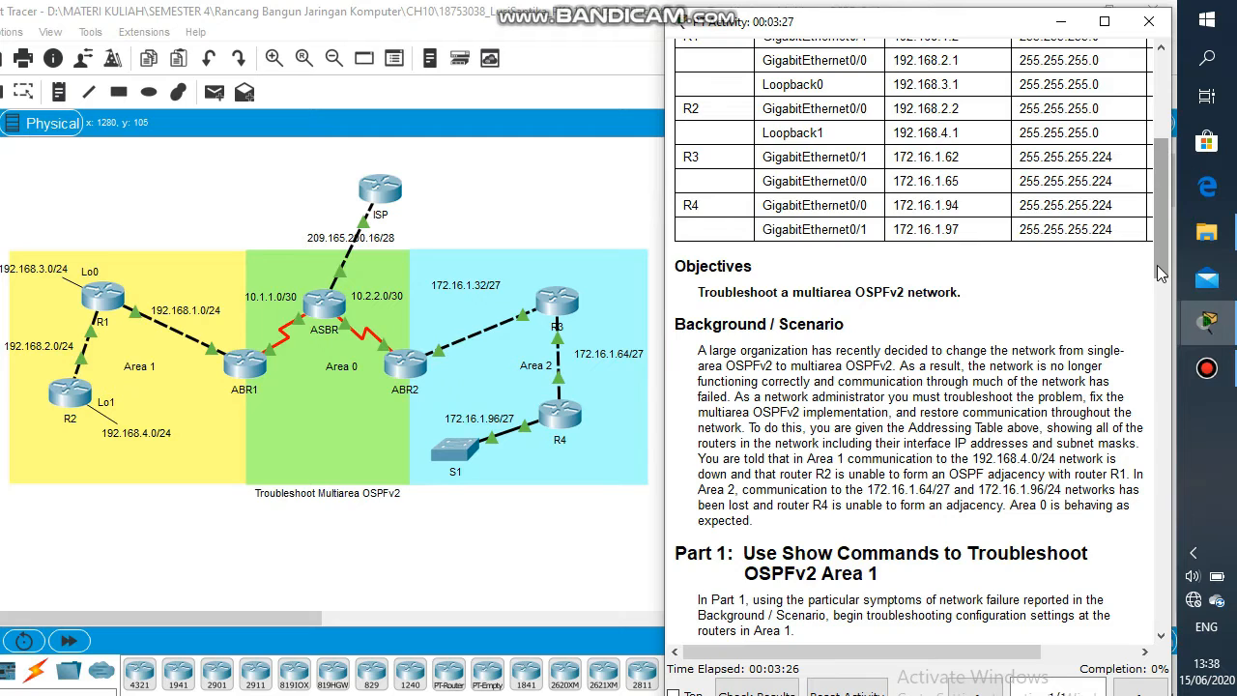
pyautogui.moveTo(1155, 269); pyautogui.dragTo(1157, 325)
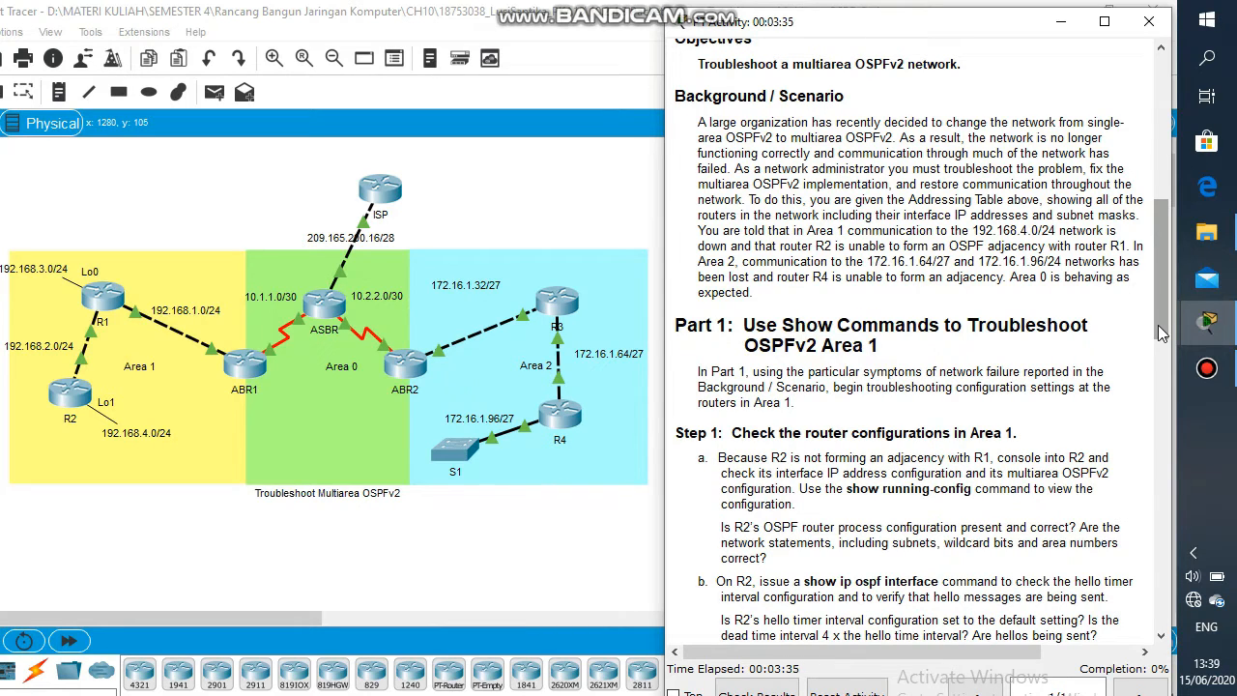
pyautogui.moveTo(1158, 325); pyautogui.dragTo(1158, 385)
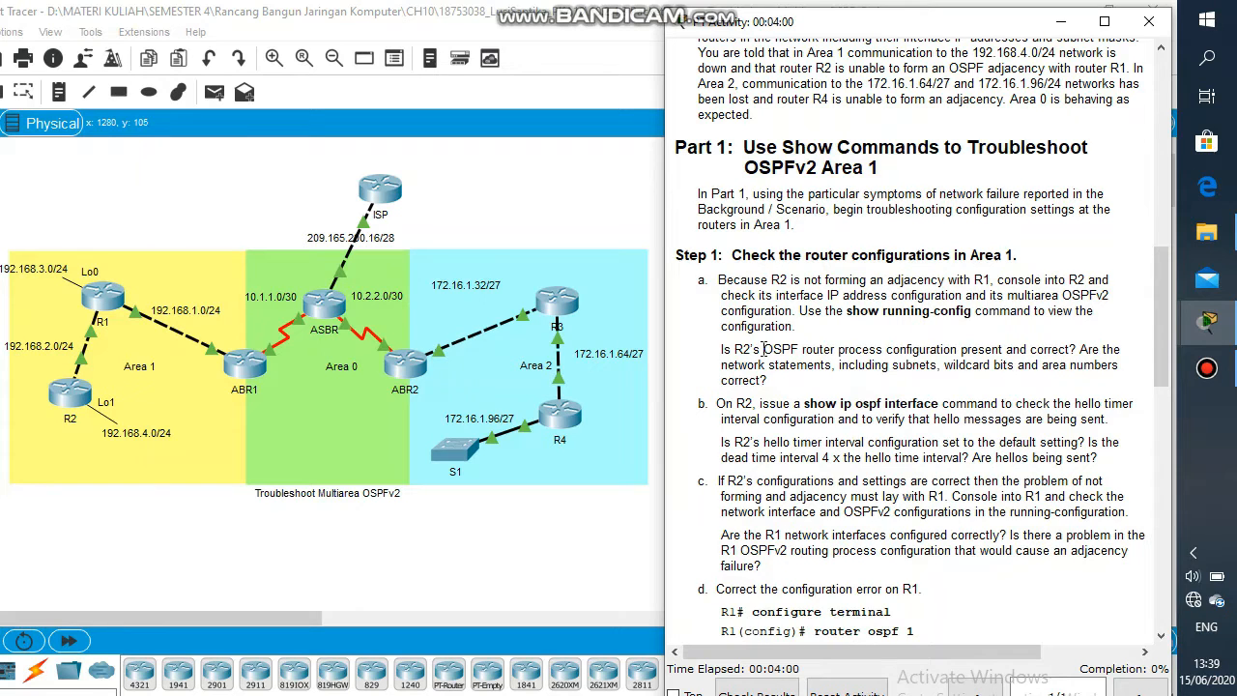
# Step: Open router R2's command-line interface console
pyautogui.click(458, 498)
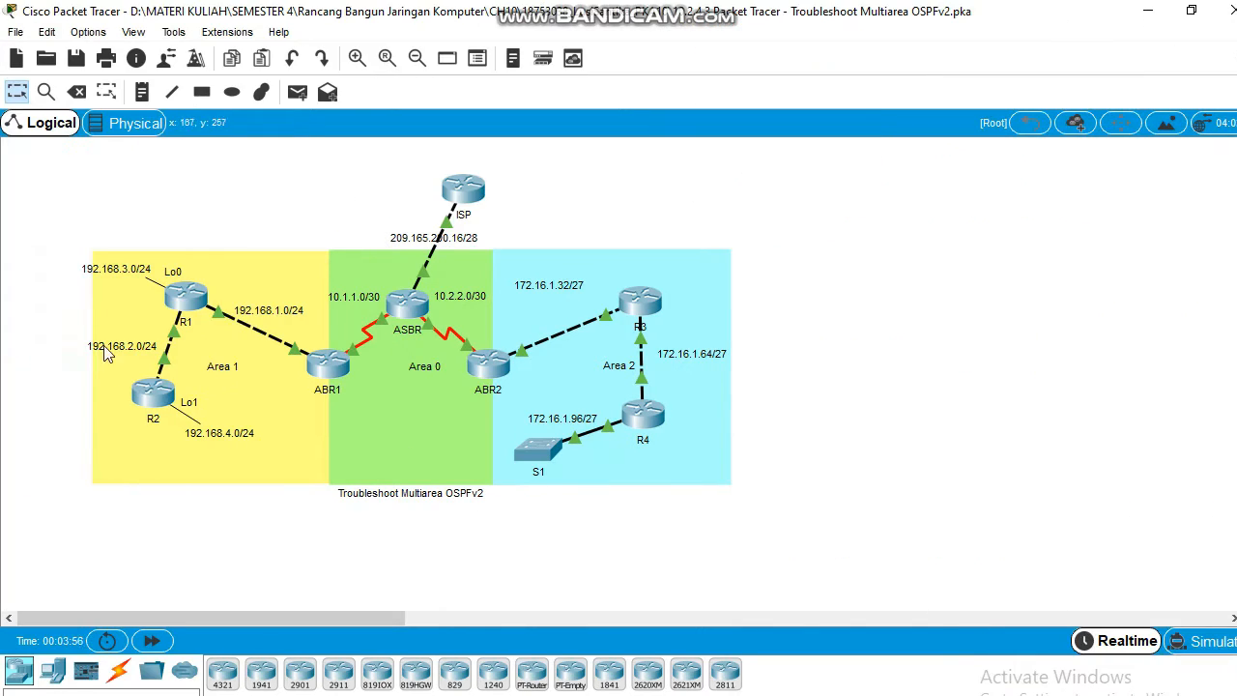
pyautogui.click(1108, 10)
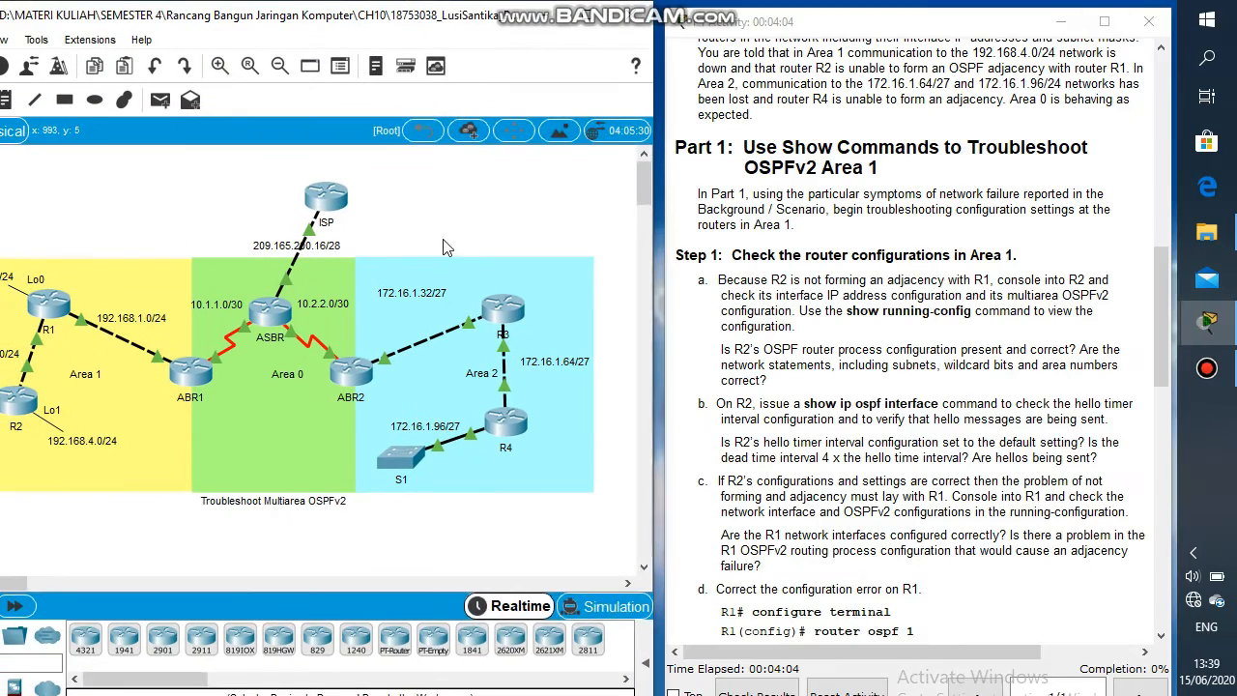
pyautogui.click(73, 412)
pyautogui.click(100, 408)
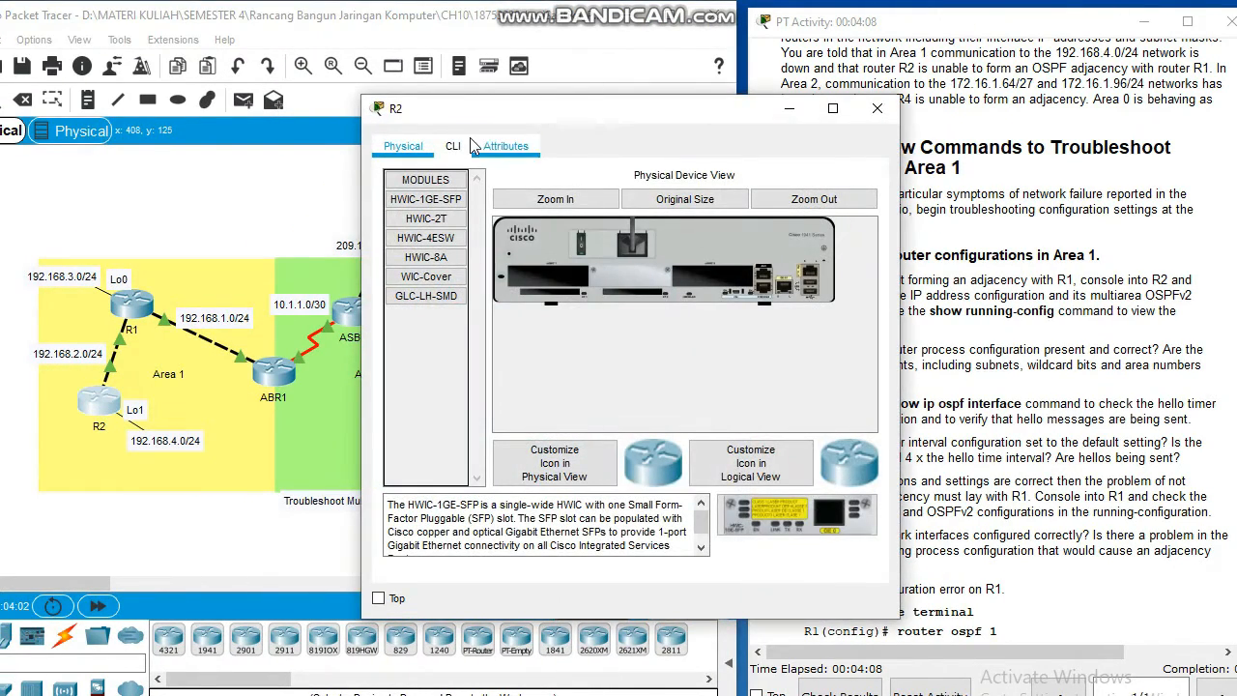
pyautogui.click(454, 147)
pyautogui.press('Return')
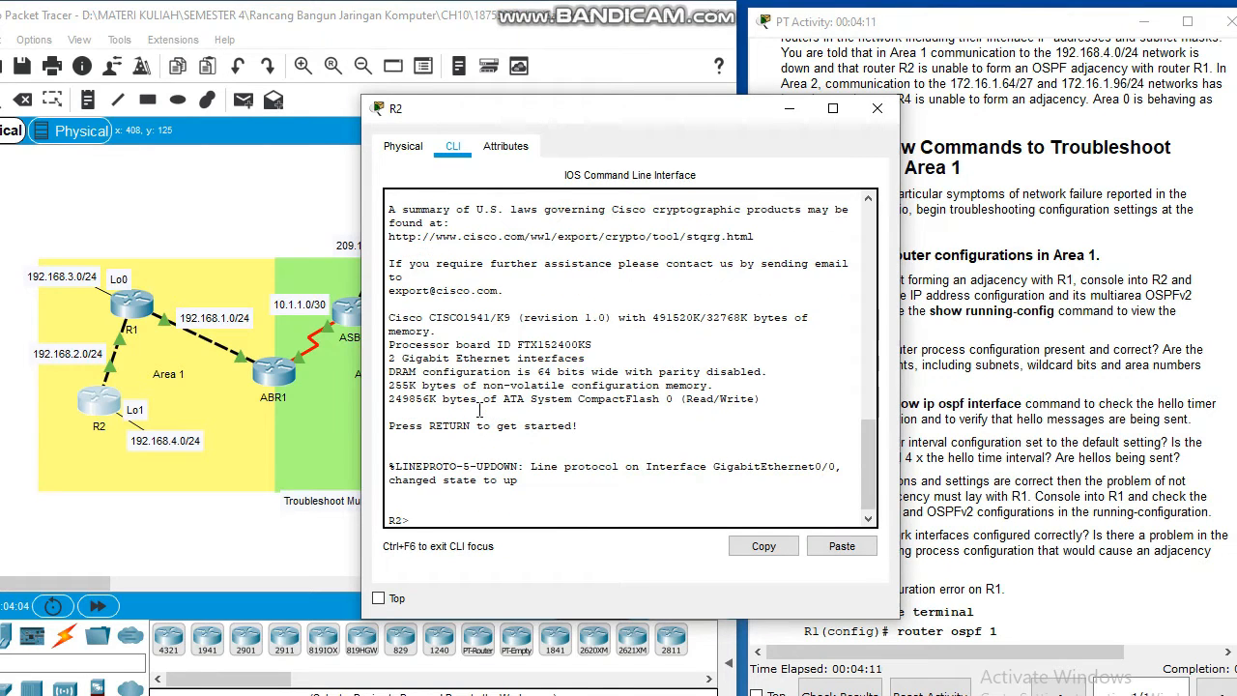
# Step: Enter privileged EXEC mode on R2 and display its running configuration with show running-config
pyautogui.write('en')
pyautogui.press('Return')
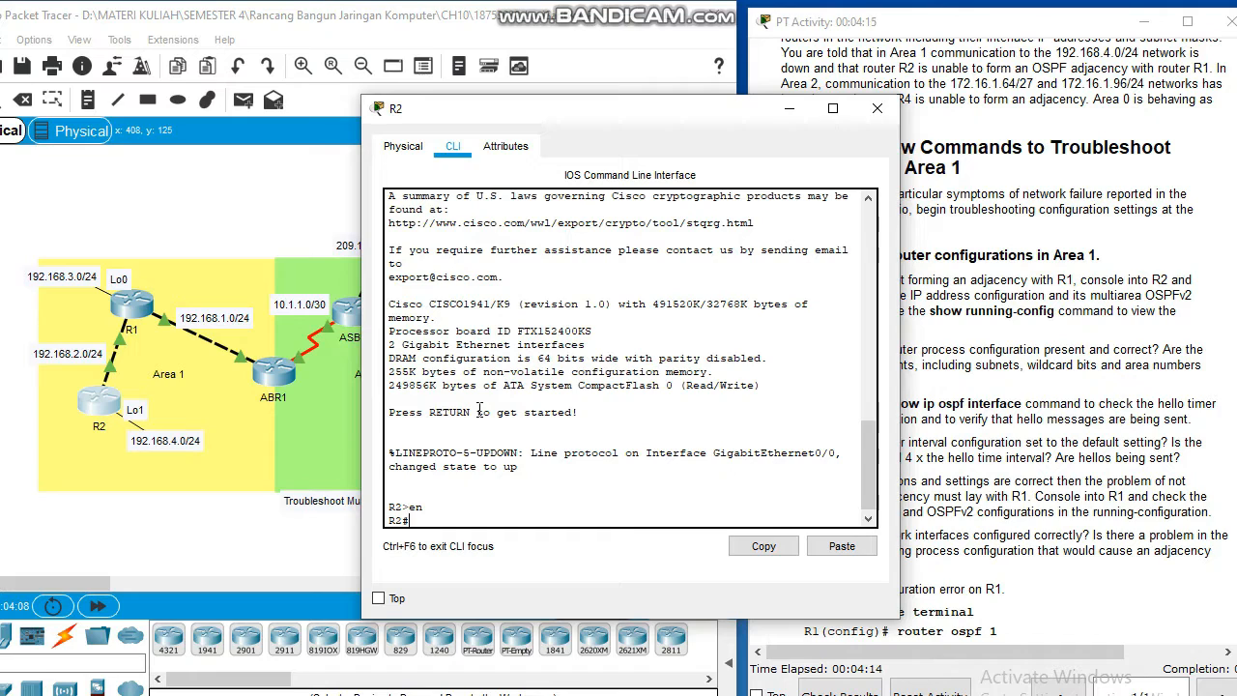
pyautogui.write('show rnnn')
pyautogui.press('Tab')
pyautogui.press('BackSpace')
pyautogui.press('BackSpace')
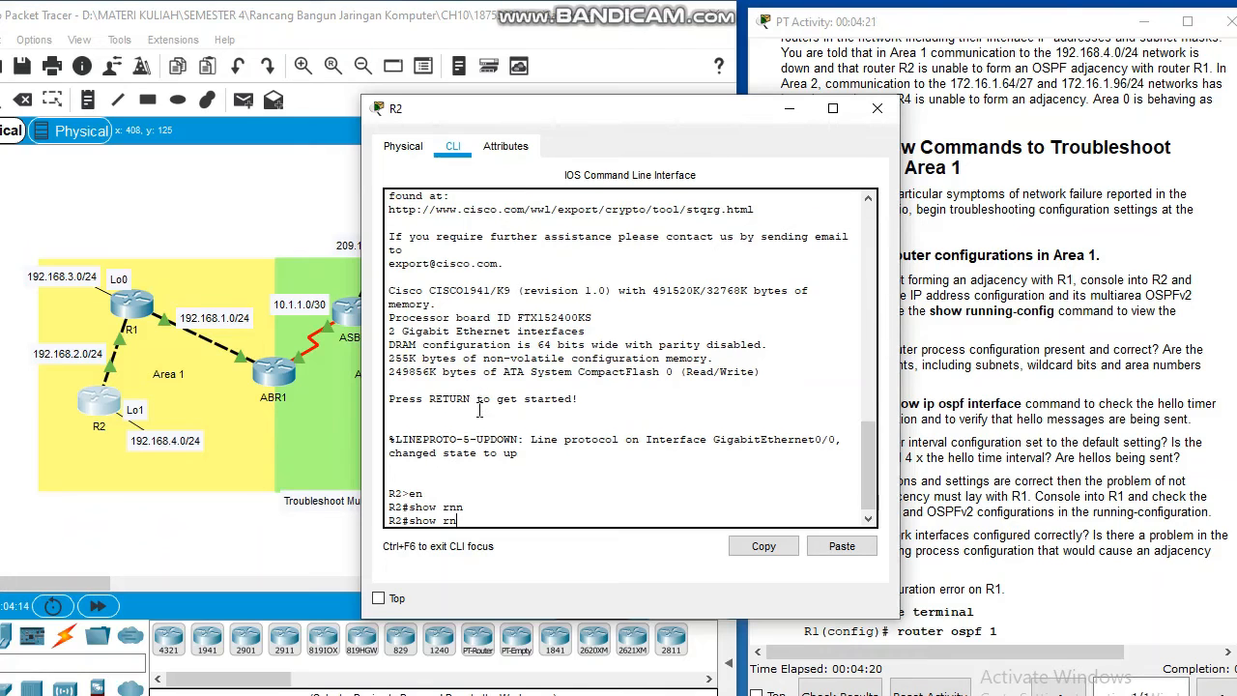
pyautogui.write('unn')
pyautogui.press('Tab')
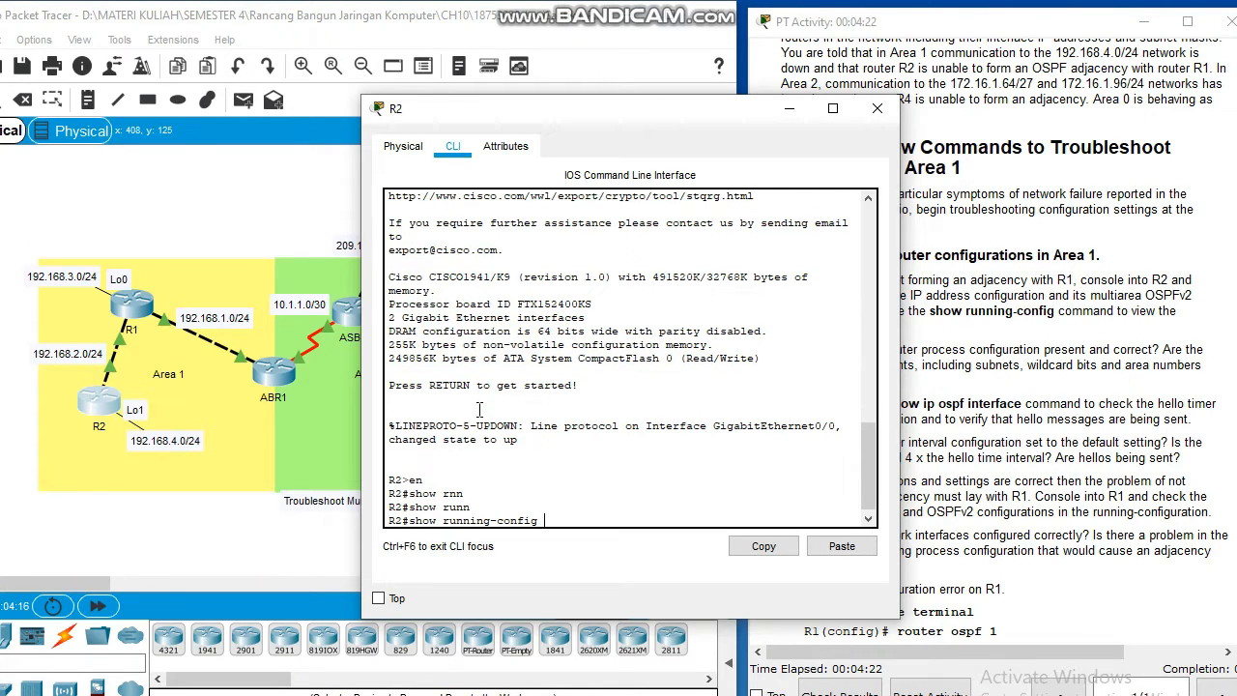
pyautogui.press('Return')
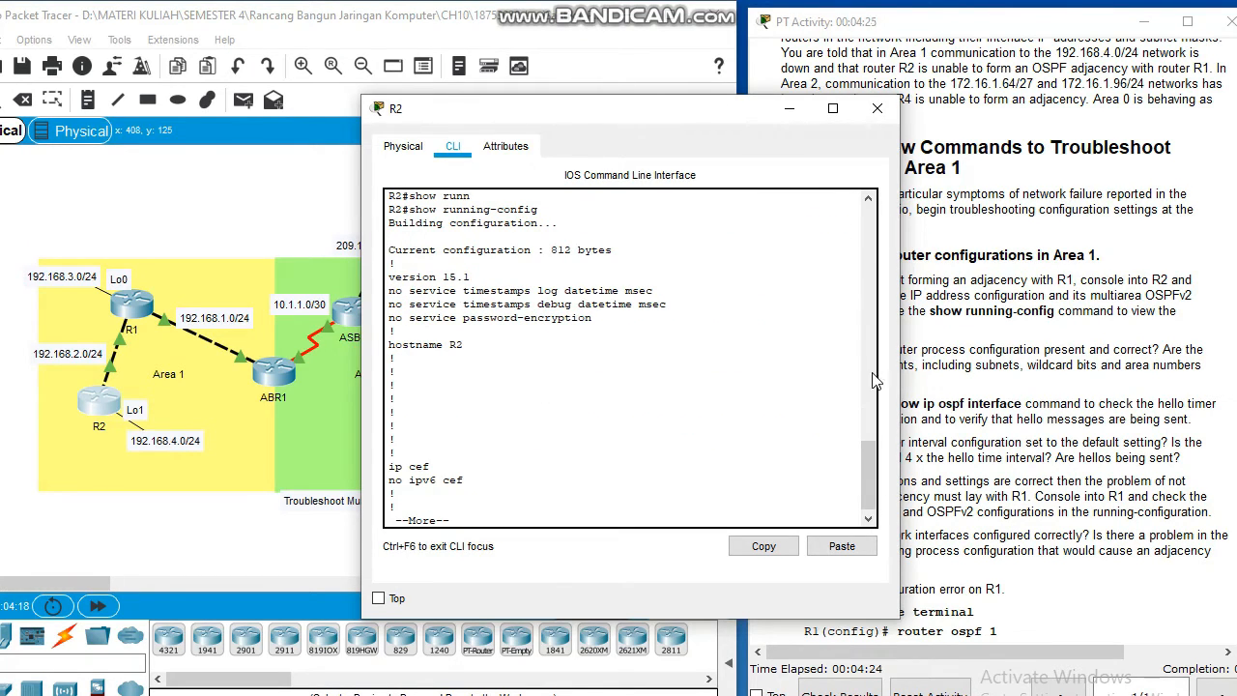
# Step: Page through R2's running configuration down to the router ospf 1 section
pyautogui.click(1116, 382)
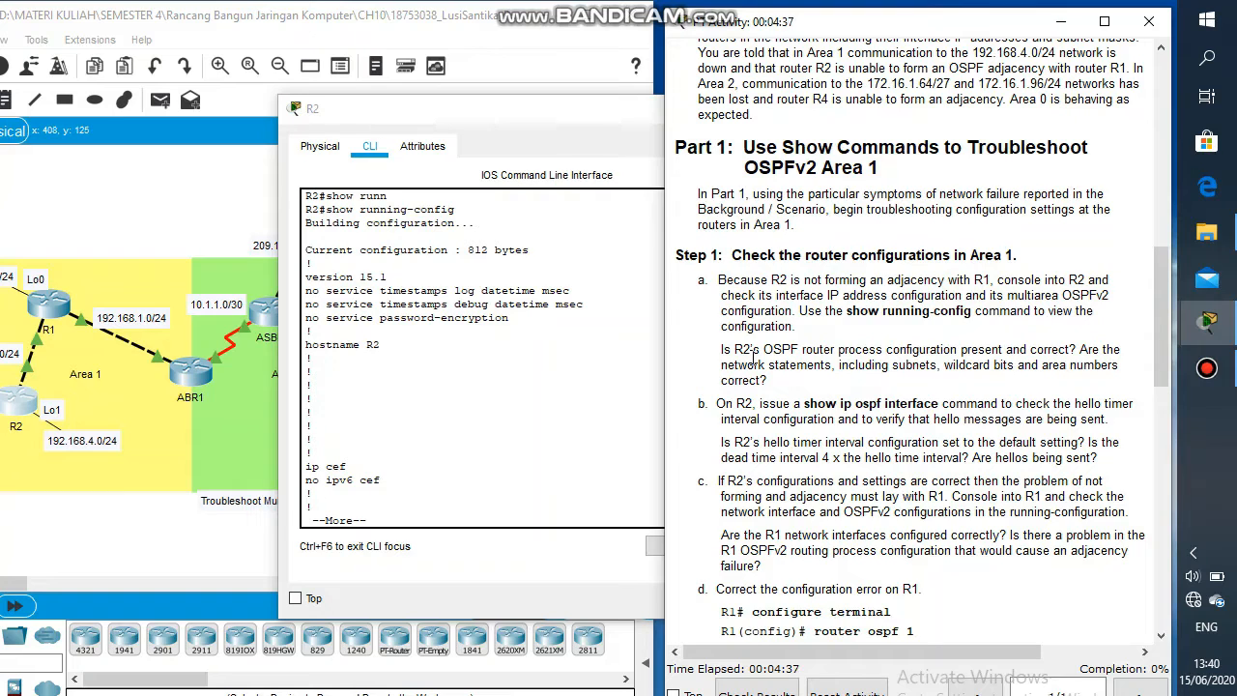
pyautogui.click(412, 524)
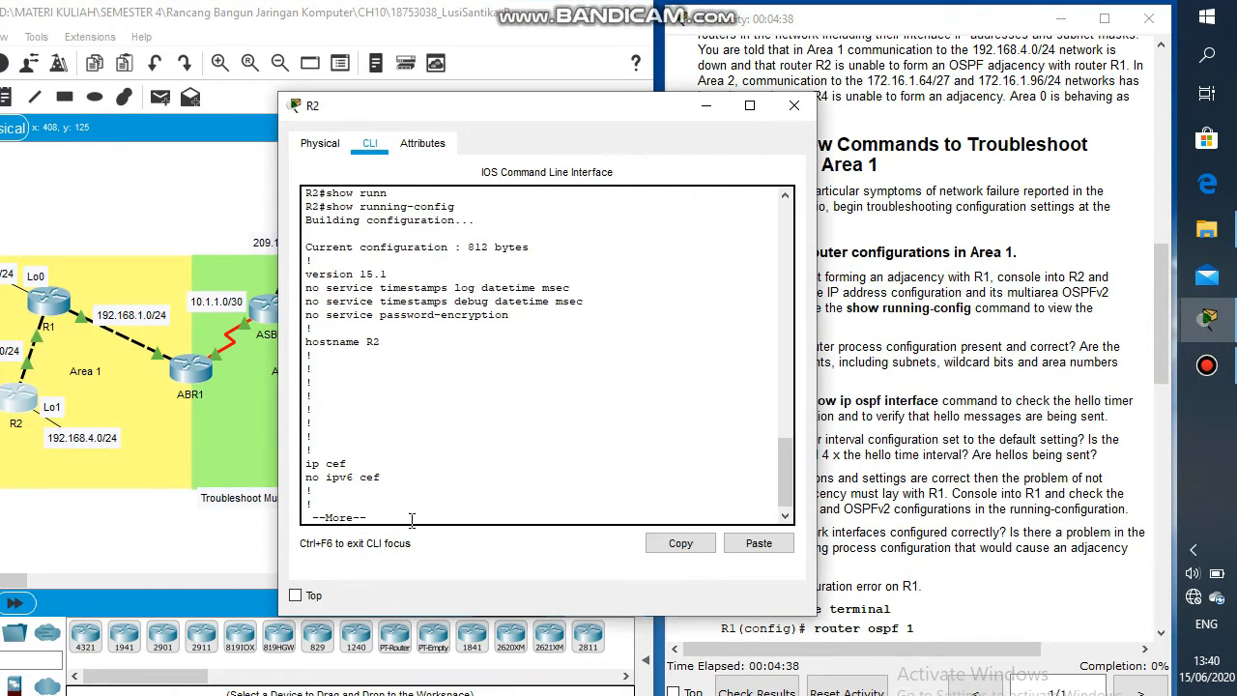
pyautogui.press('Return')
pyautogui.press('Return')
pyautogui.press('Return')
pyautogui.press('Return')
pyautogui.press('Return')
pyautogui.press('Return')
pyautogui.press('Return')
pyautogui.press('Return')
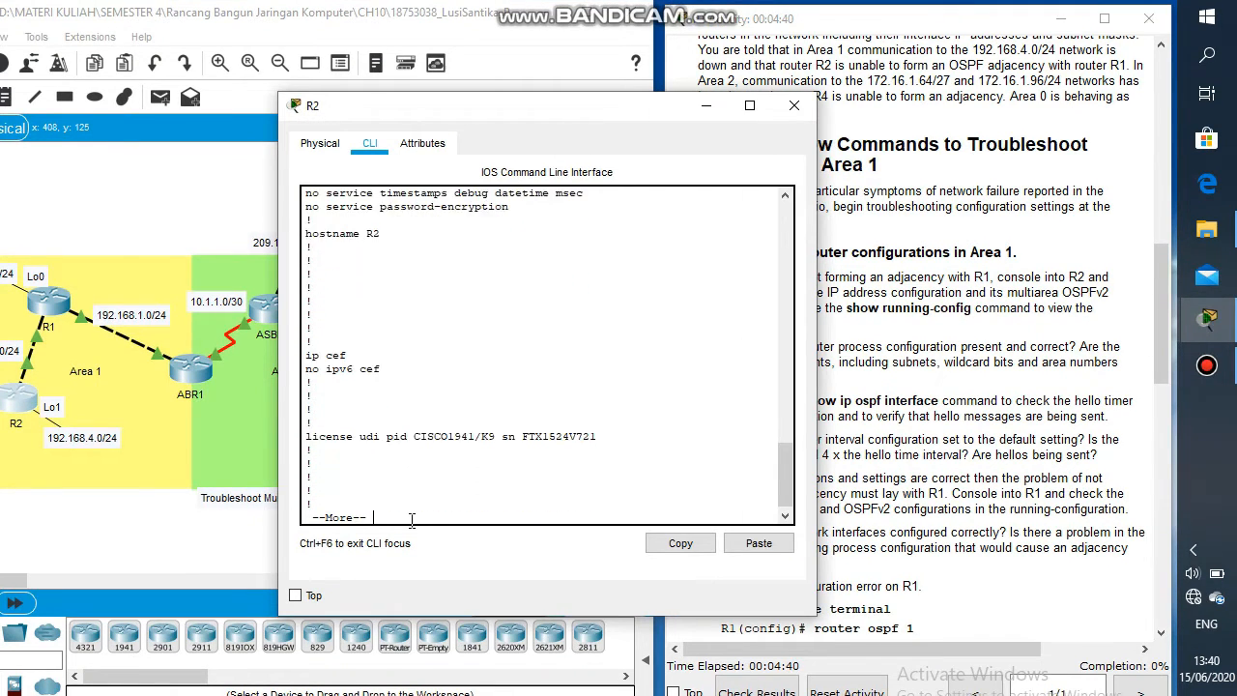
pyautogui.press('Return')
pyautogui.press('Return')
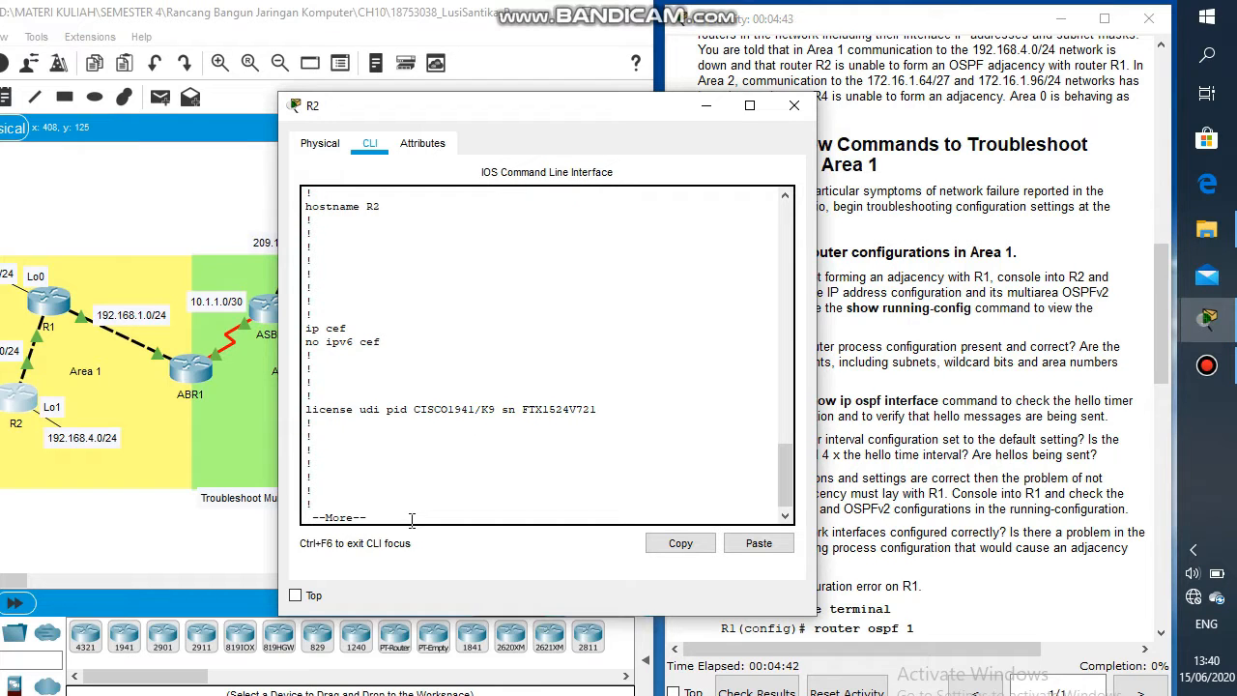
pyautogui.press('Return')
pyautogui.press('Return')
pyautogui.press('Return')
pyautogui.press('Return')
pyautogui.press('Return')
pyautogui.press('Return')
pyautogui.press('Return')
pyautogui.press('Return')
pyautogui.press('Return')
pyautogui.press('Return')
pyautogui.press('Return')
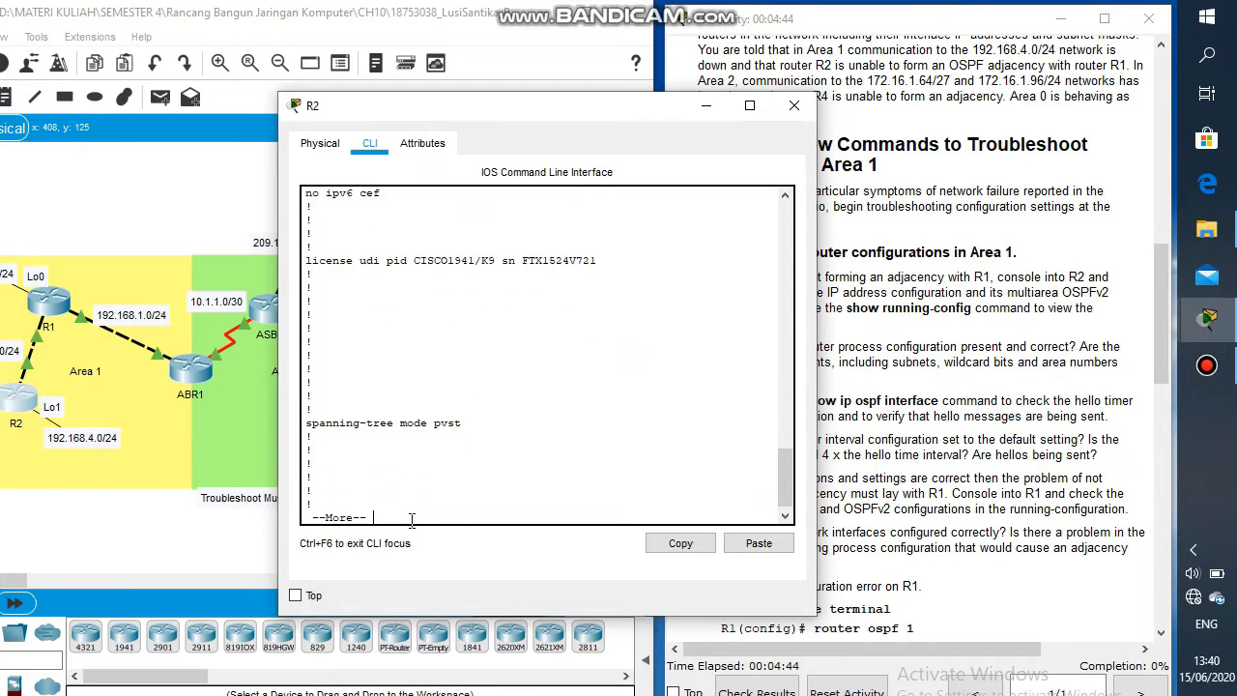
pyautogui.press('Return')
pyautogui.press('Return')
pyautogui.press('Return')
pyautogui.press('Return')
pyautogui.press('Return')
pyautogui.press('Return')
pyautogui.press('Return')
pyautogui.press('Return')
pyautogui.press('Return')
pyautogui.press('Return')
pyautogui.press('Return')
pyautogui.press('Return')
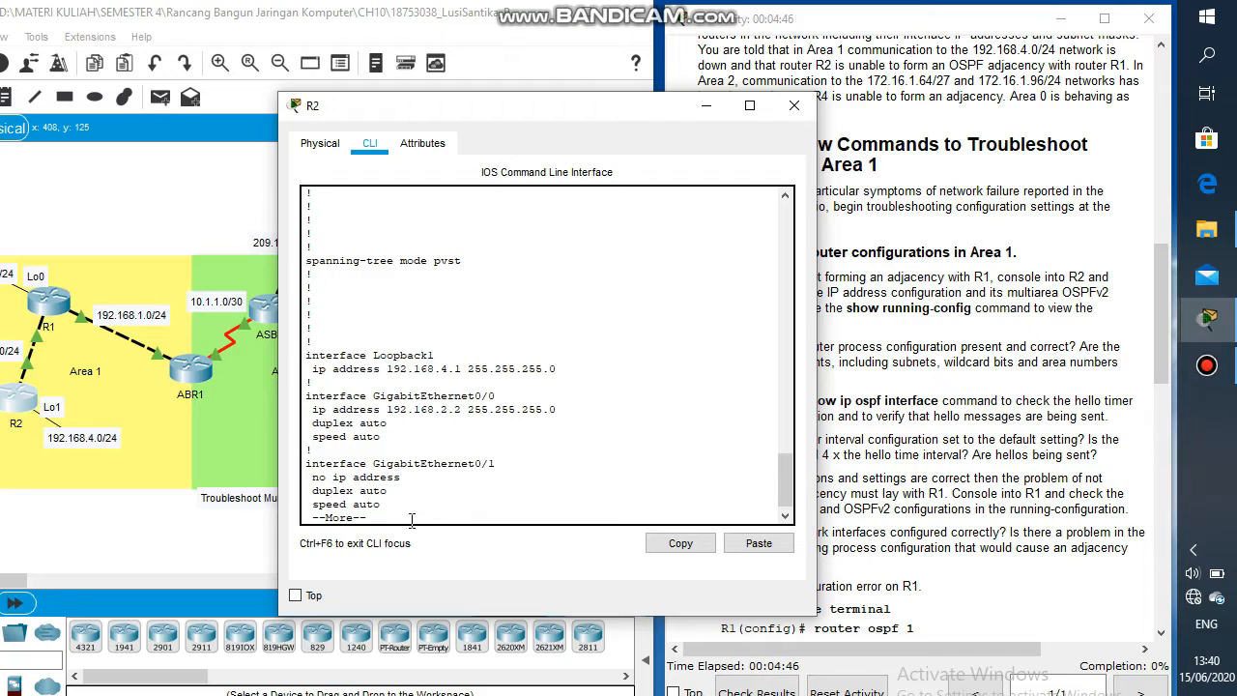
pyautogui.press('Return')
pyautogui.press('Return')
pyautogui.press('Return')
pyautogui.press('Return')
pyautogui.press('Return')
pyautogui.press('Return')
pyautogui.press('Return')
pyautogui.press('Return')
pyautogui.press('Return')
pyautogui.press('Return')
pyautogui.press('Return')
pyautogui.press('Return')
pyautogui.press('Return')
pyautogui.press('Return')
pyautogui.press('Return')
pyautogui.press('Return')
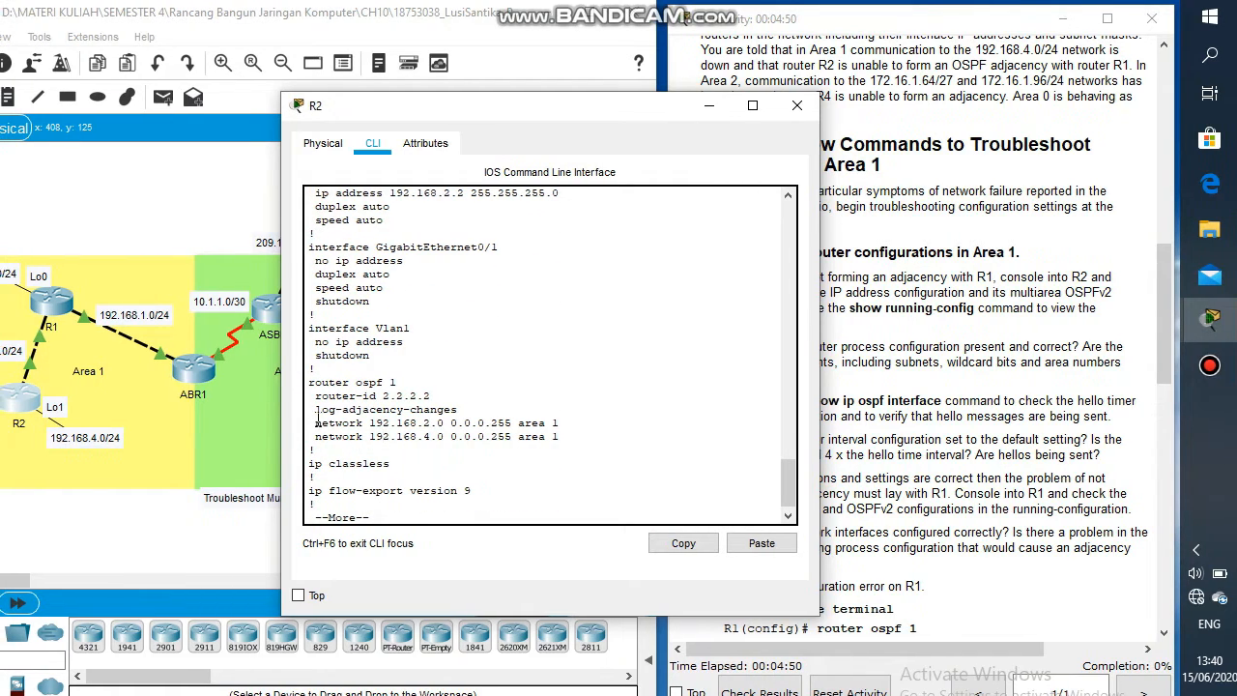
# Step: Examine R2's OSPF network statements and compare them with the Area 1 networks on the topology
pyautogui.moveTo(317, 419); pyautogui.dragTo(594, 416)
pyautogui.click(585, 419)
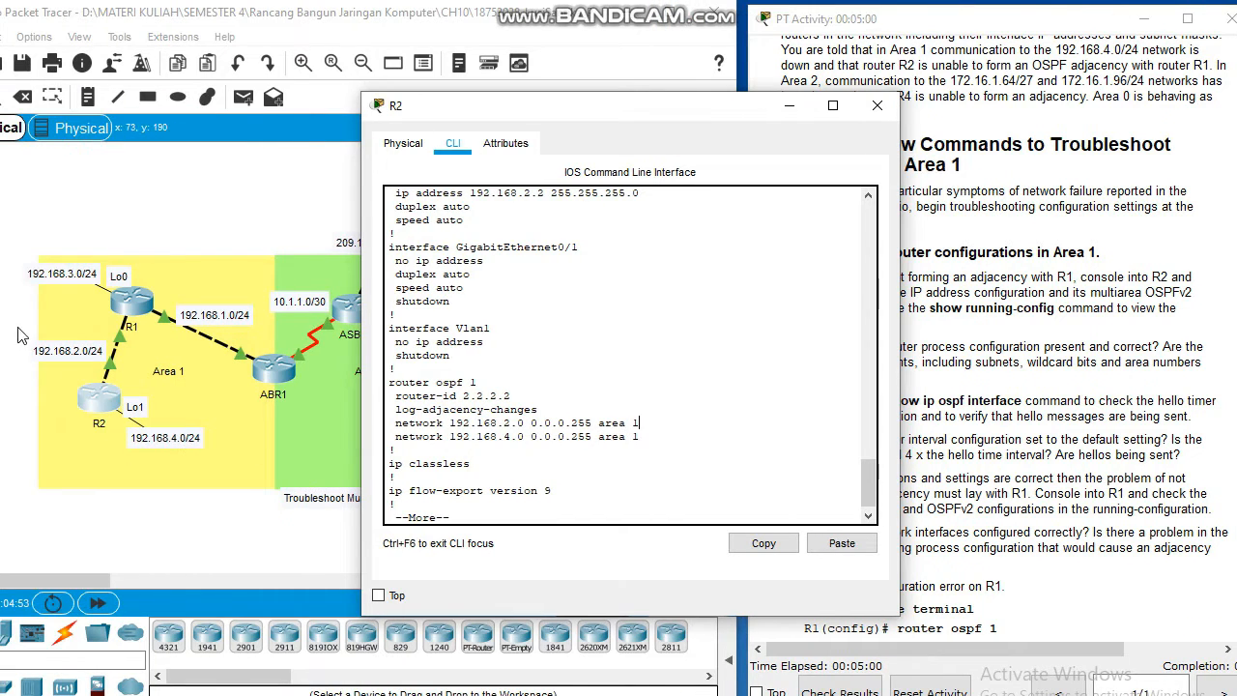
pyautogui.click(18, 335)
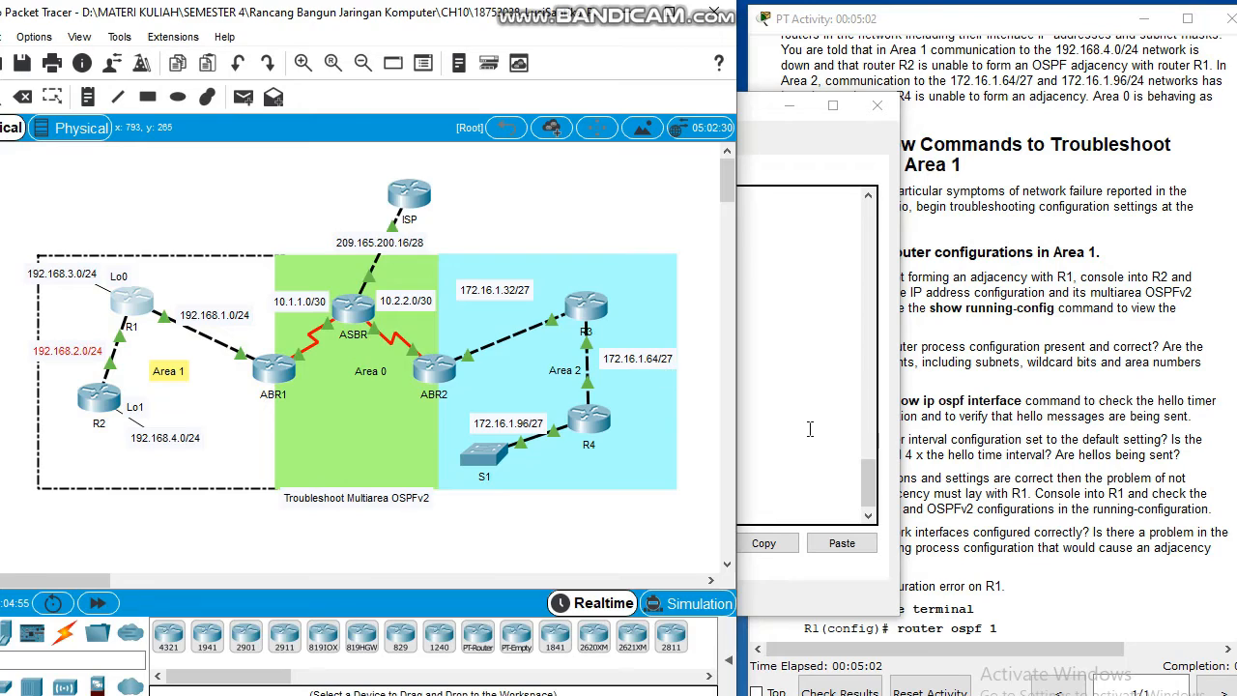
pyautogui.click(810, 428)
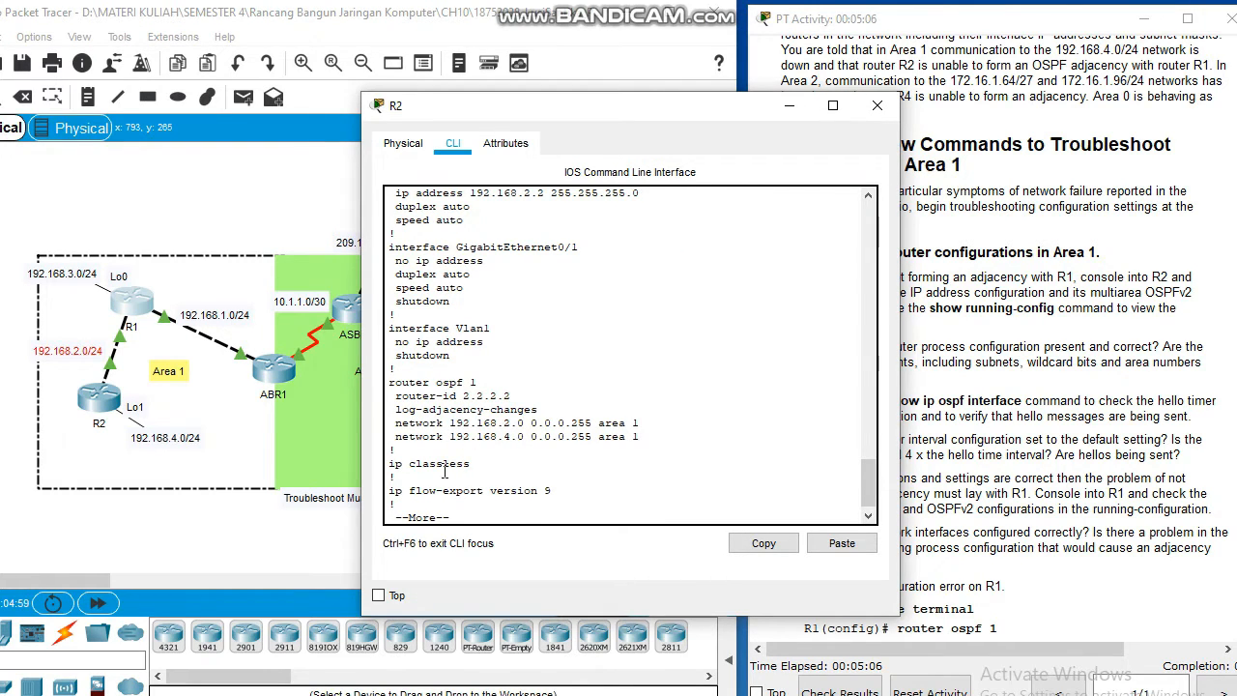
pyautogui.click(40, 449)
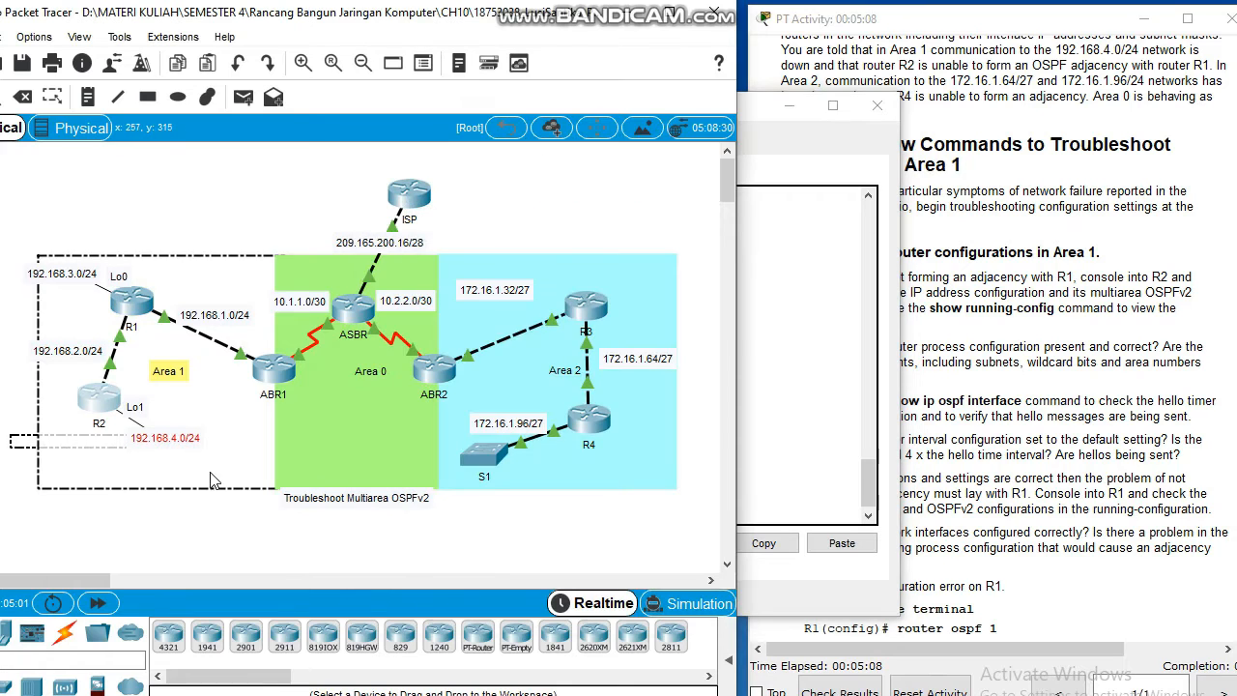
pyautogui.click(866, 464)
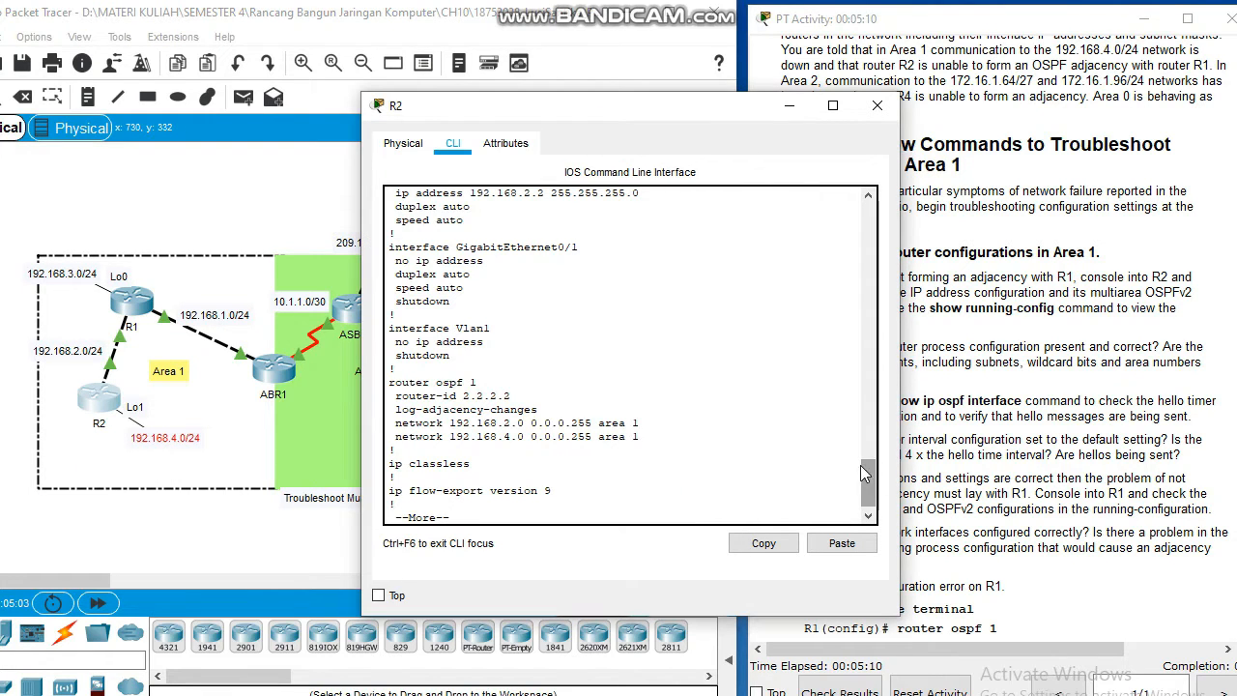
pyautogui.click(913, 398)
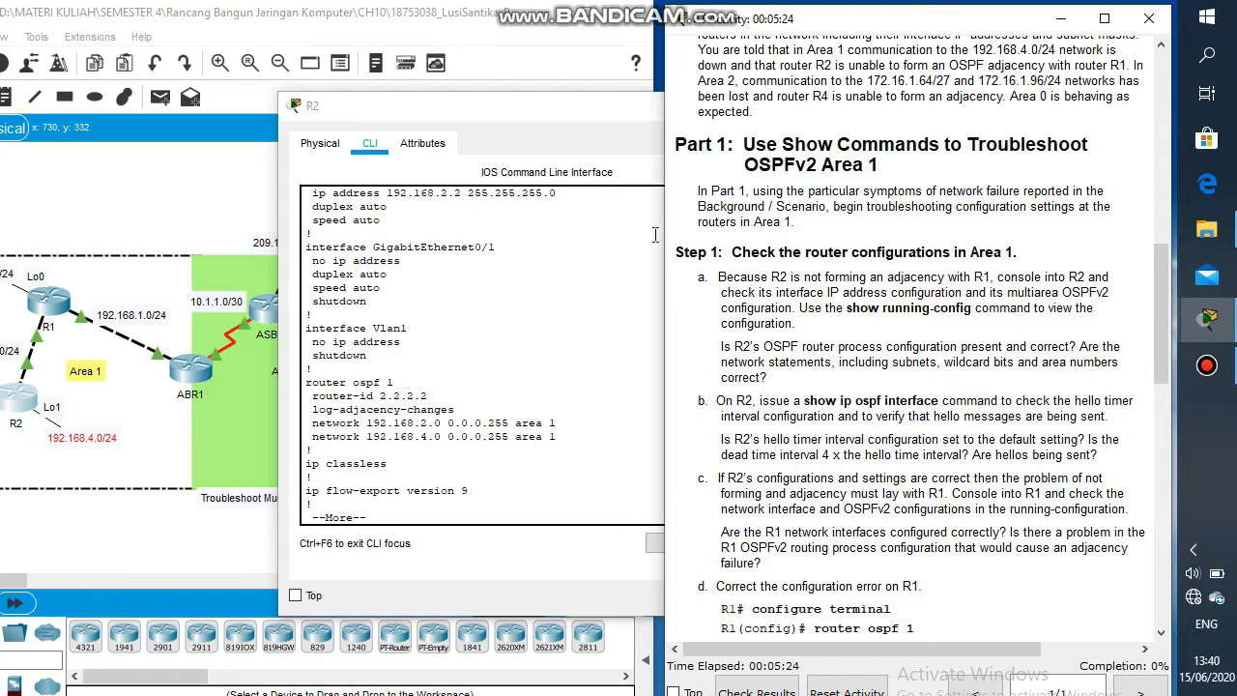
# Step: Page through the remainder of R2's running configuration to its end
pyautogui.moveTo(589, 120); pyautogui.dragTo(521, 123)
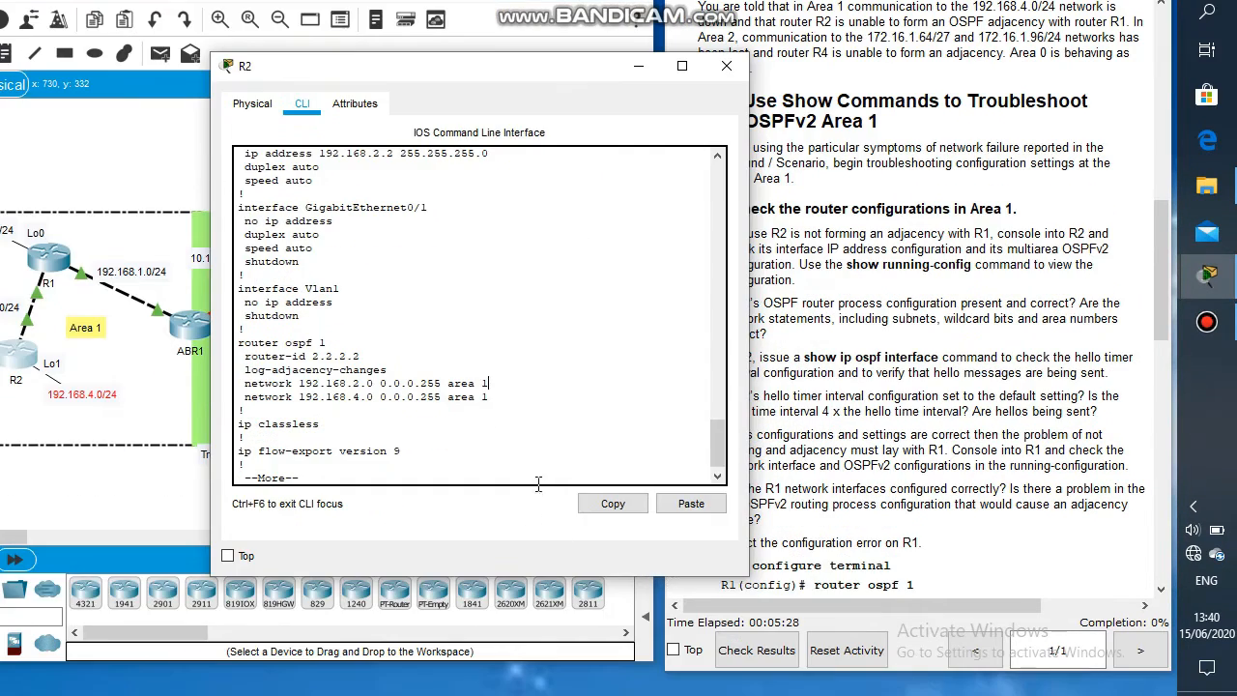
pyautogui.press('Return')
pyautogui.press('Return')
pyautogui.press('Return')
pyautogui.press('Return')
pyautogui.press('Return')
pyautogui.press('Return')
pyautogui.press('Return')
pyautogui.press('Return')
pyautogui.press('Return')
pyautogui.press('Return')
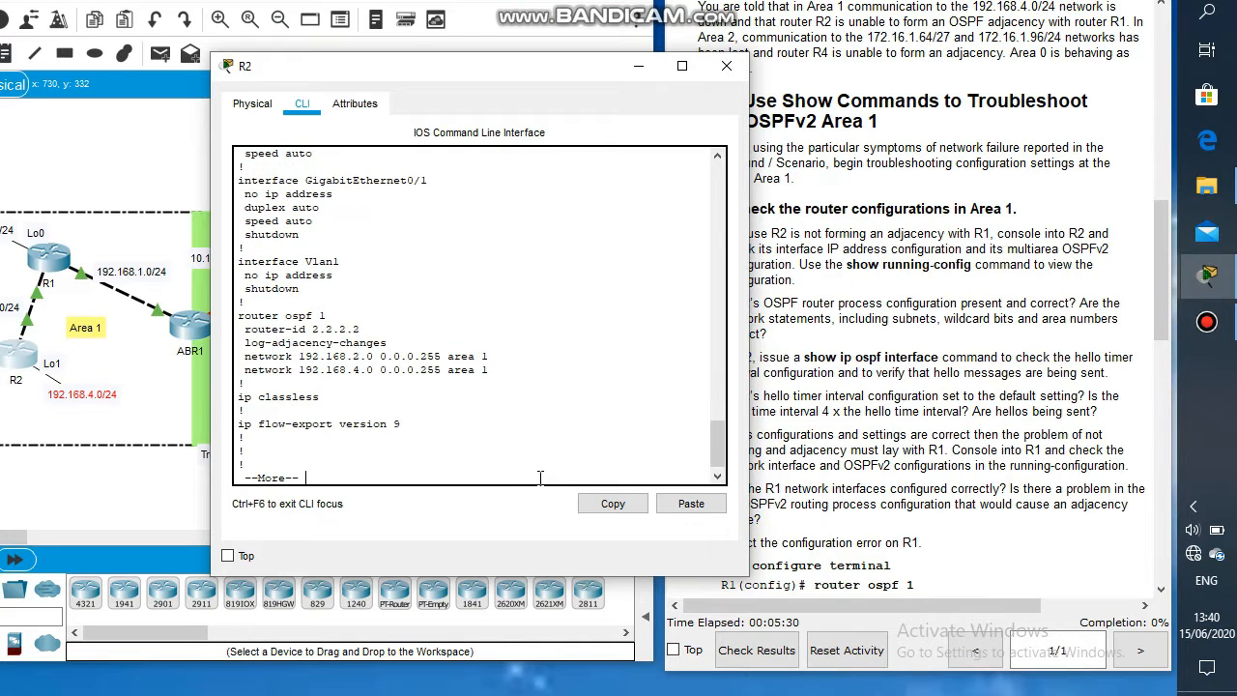
pyautogui.press('Return')
pyautogui.press('Return')
pyautogui.press('Return')
pyautogui.press('Return')
pyautogui.press('Return')
pyautogui.press('Return')
pyautogui.press('Return')
pyautogui.press('Return')
pyautogui.press('Return')
pyautogui.press('Return')
pyautogui.press('Return')
pyautogui.press('Return')
pyautogui.press('Return')
pyautogui.press('Return')
pyautogui.press('Return')
pyautogui.press('Return')
pyautogui.press('Return')
pyautogui.press('Return')
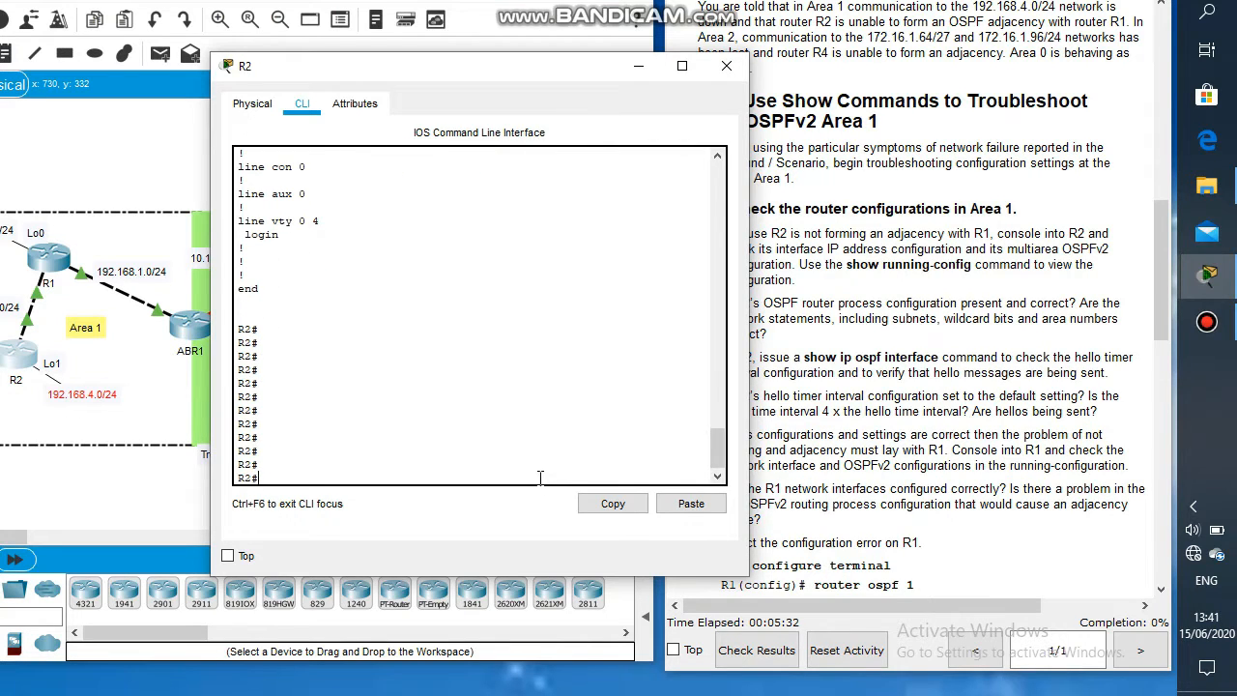
# Step: Display R2's OSPF interface details with show ip ospf interface
pyautogui.write('show ip ospf in')
pyautogui.press('Tab')
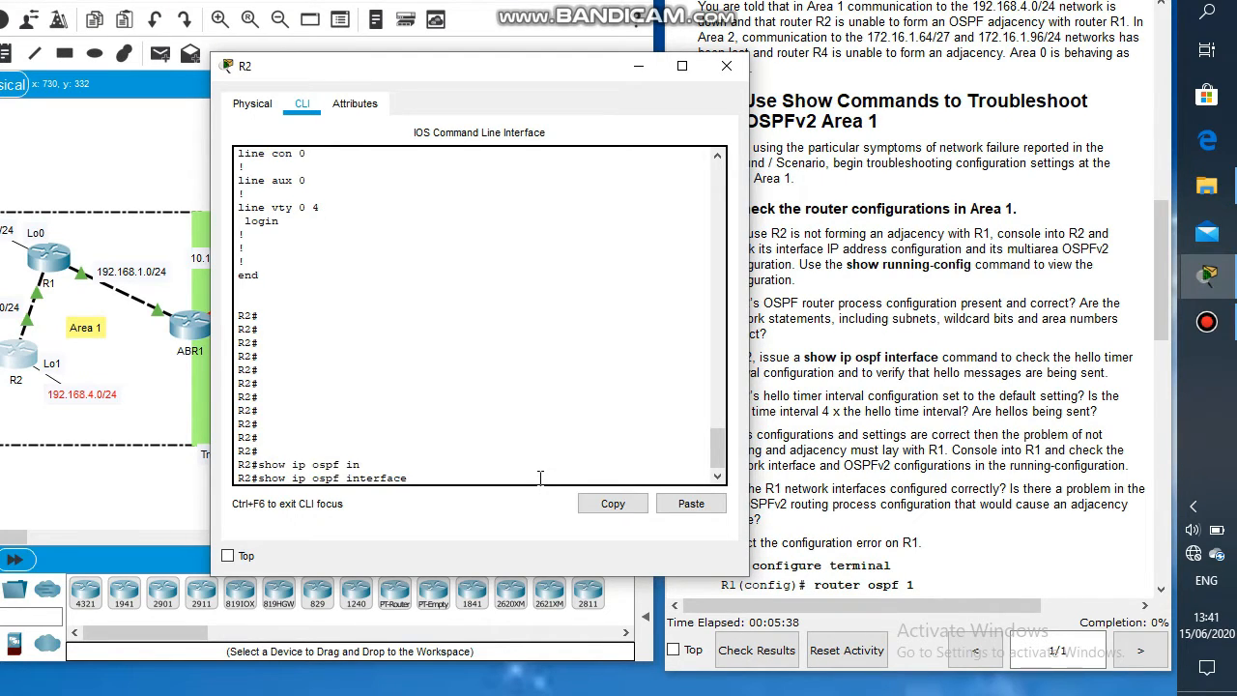
pyautogui.press('Return')
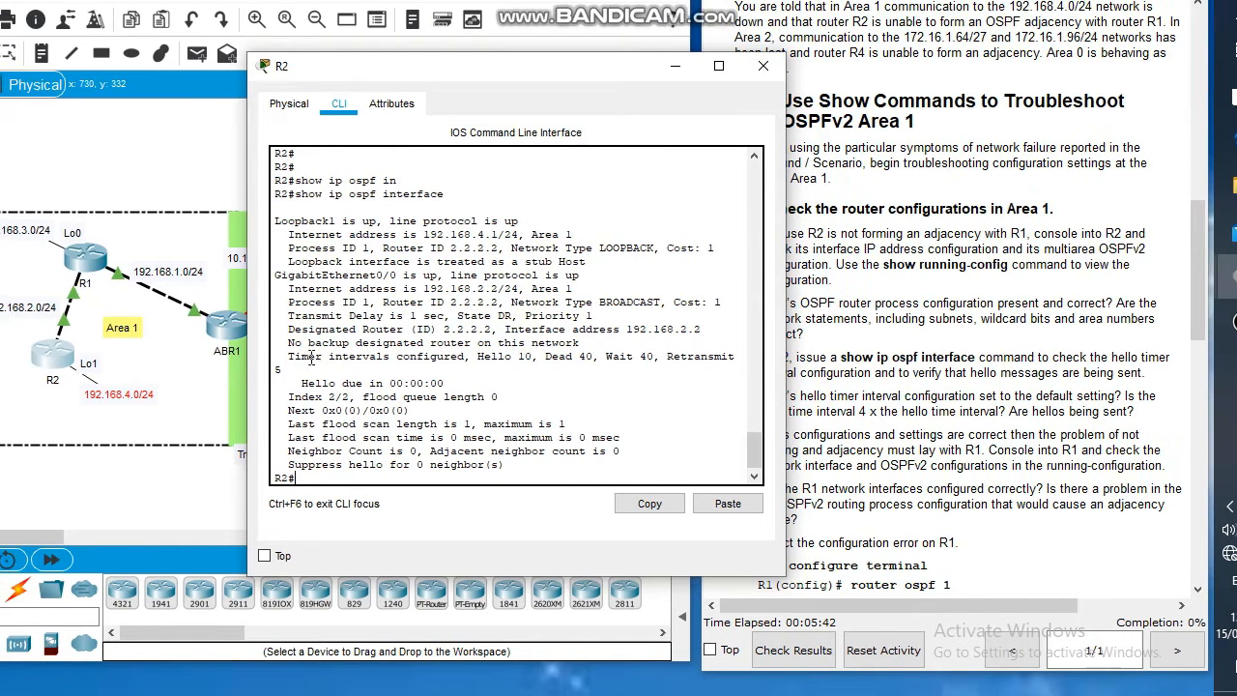
# Step: Examine the hello and dead timer intervals on R2's GigabitEthernet0/0 against the instruction questions
pyautogui.moveTo(285, 356); pyautogui.dragTo(409, 367)
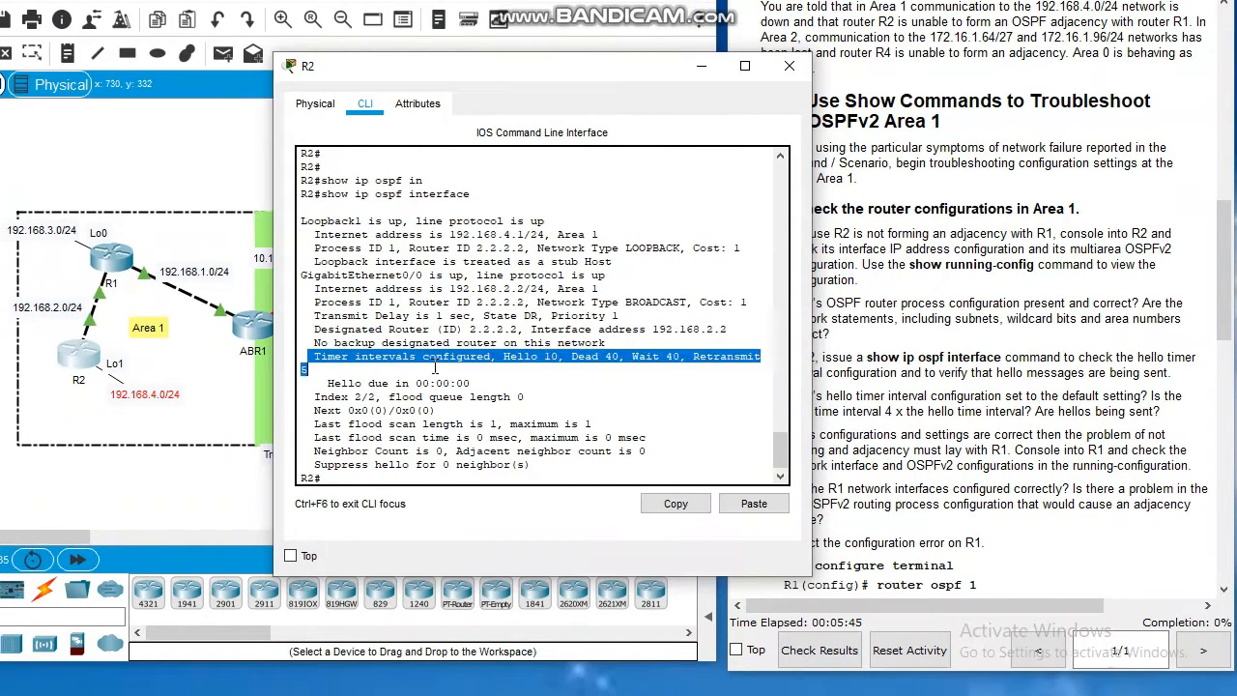
pyautogui.click(501, 365)
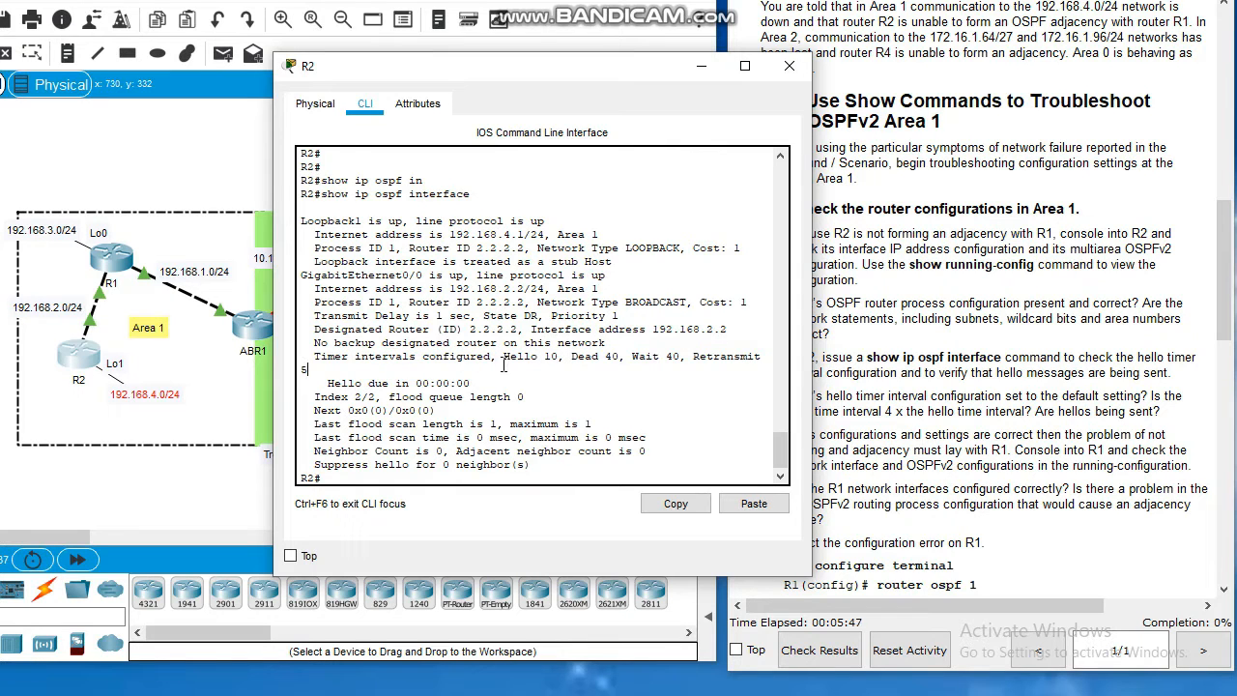
pyautogui.moveTo(503, 365); pyautogui.dragTo(532, 363)
pyautogui.click(977, 392)
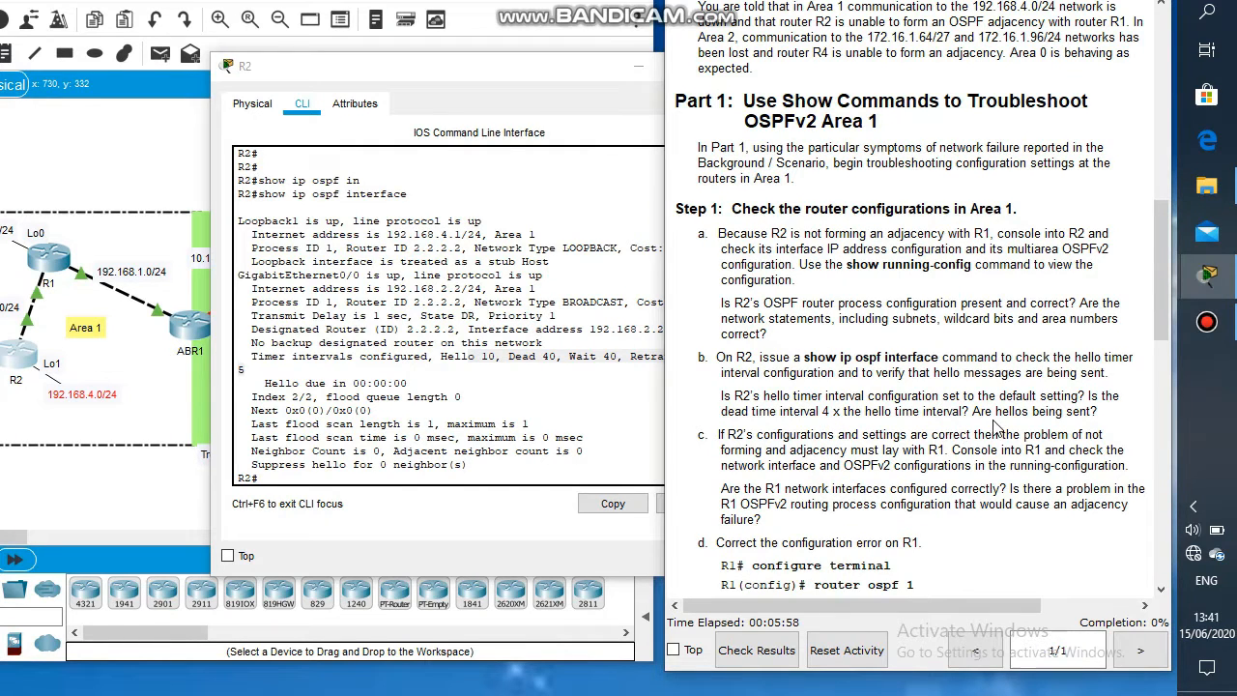
pyautogui.click(519, 411)
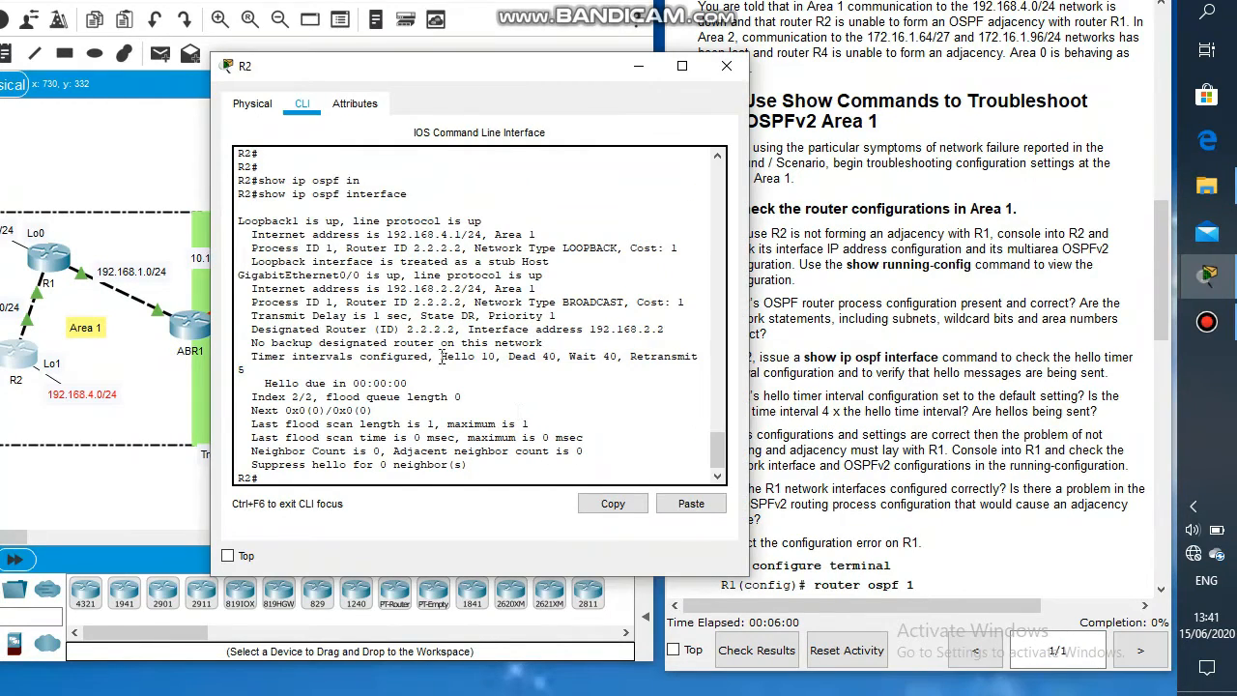
pyautogui.moveTo(441, 357); pyautogui.dragTo(497, 357)
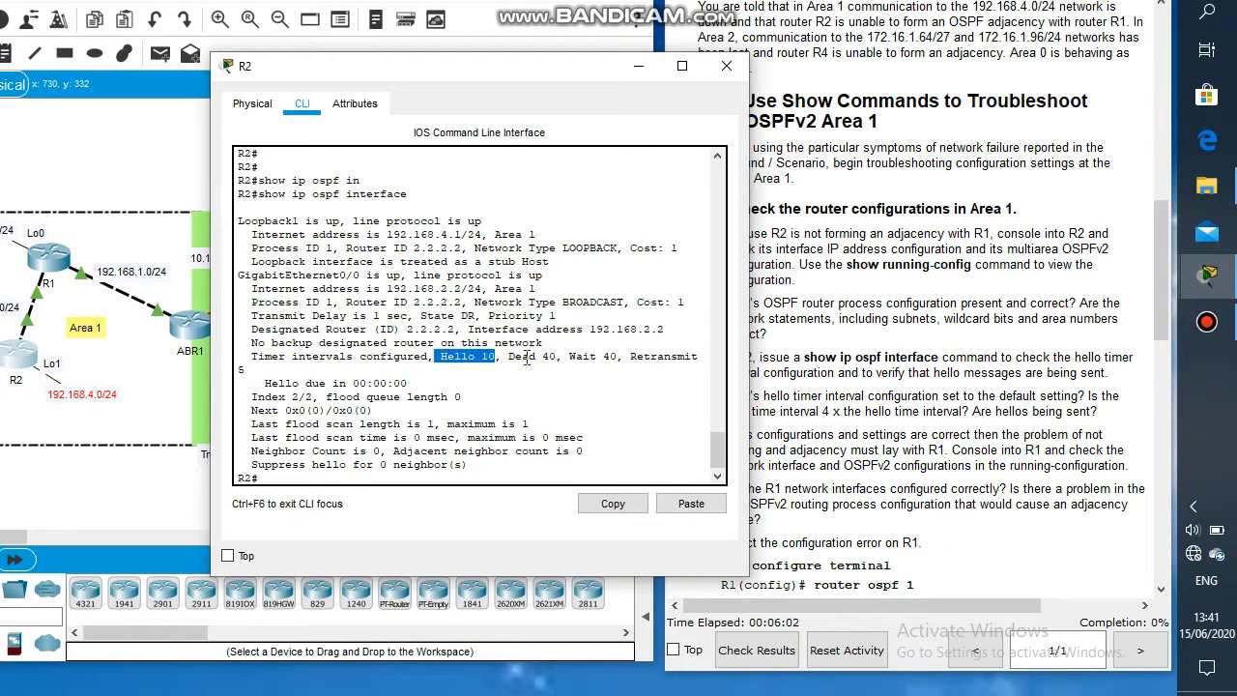
# Step: Close R2's console and open the command line interface of router R1
pyautogui.click(515, 358)
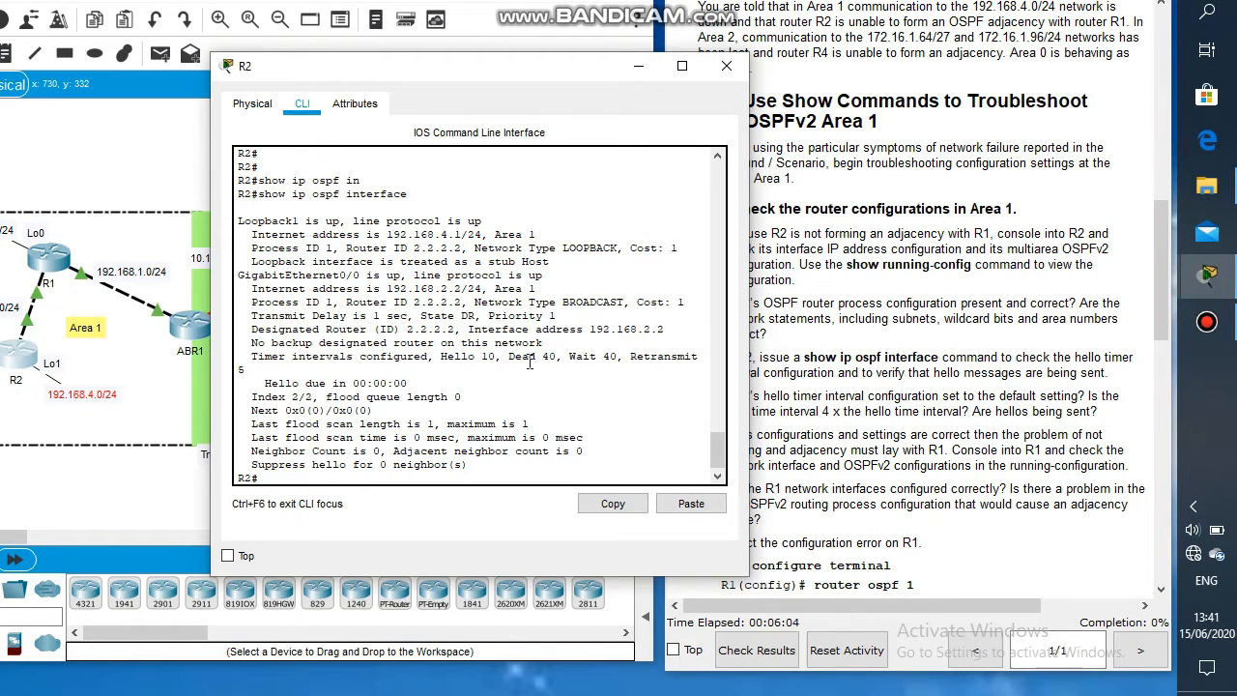
pyautogui.click(817, 400)
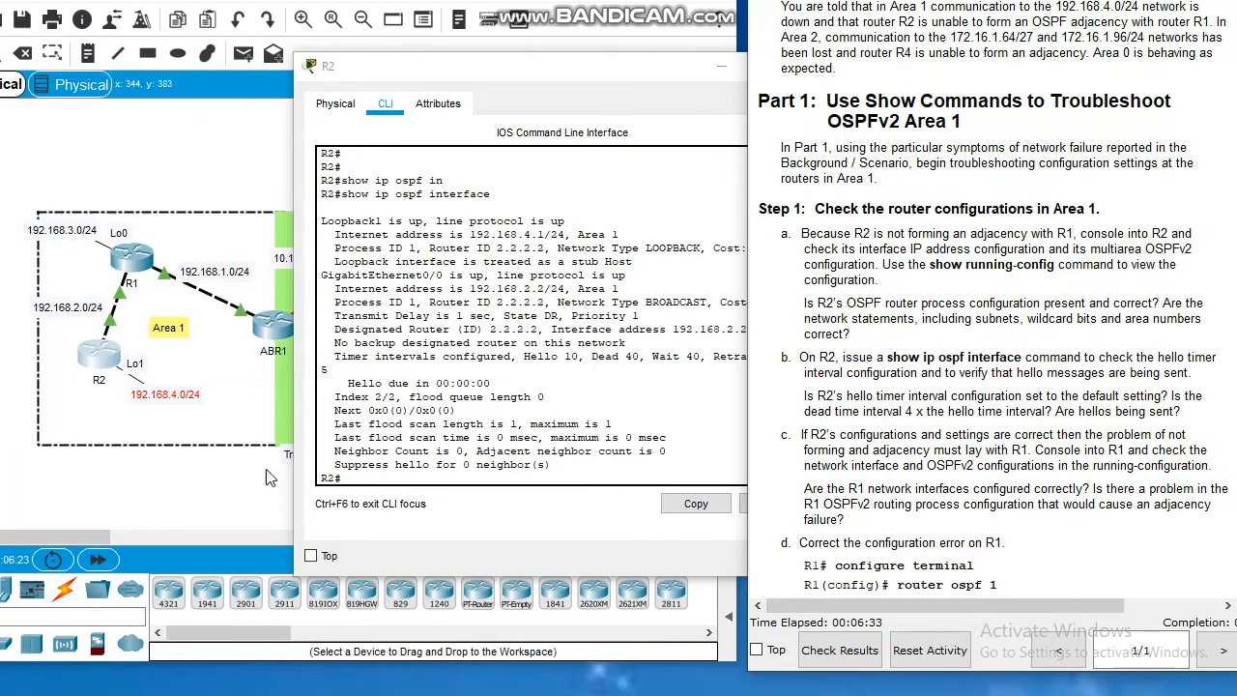
pyautogui.click(159, 485)
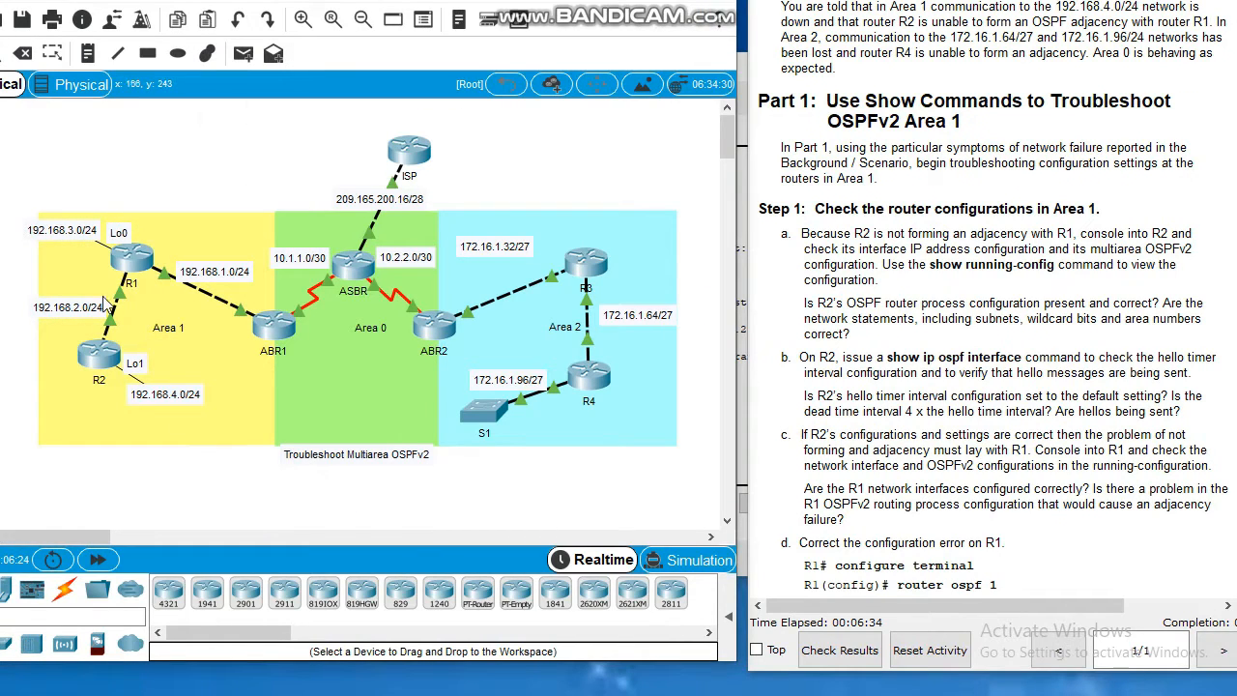
pyautogui.doubleClick(132, 255)
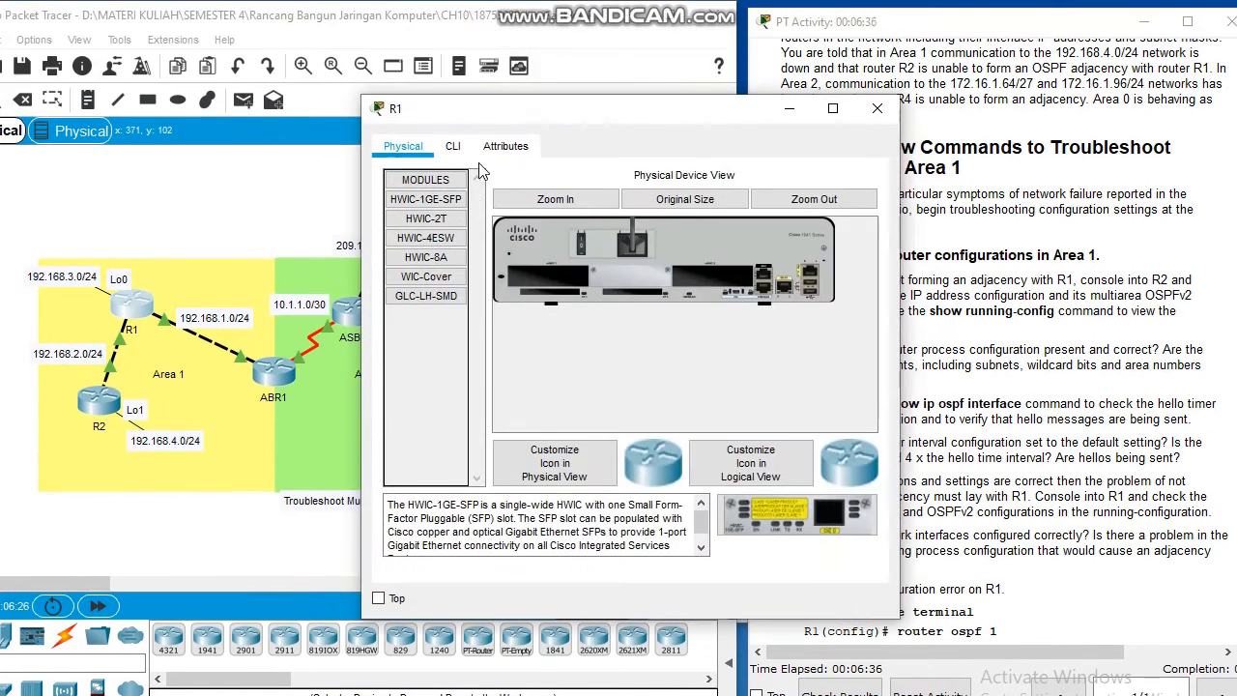
pyautogui.click(505, 146)
pyautogui.click(452, 146)
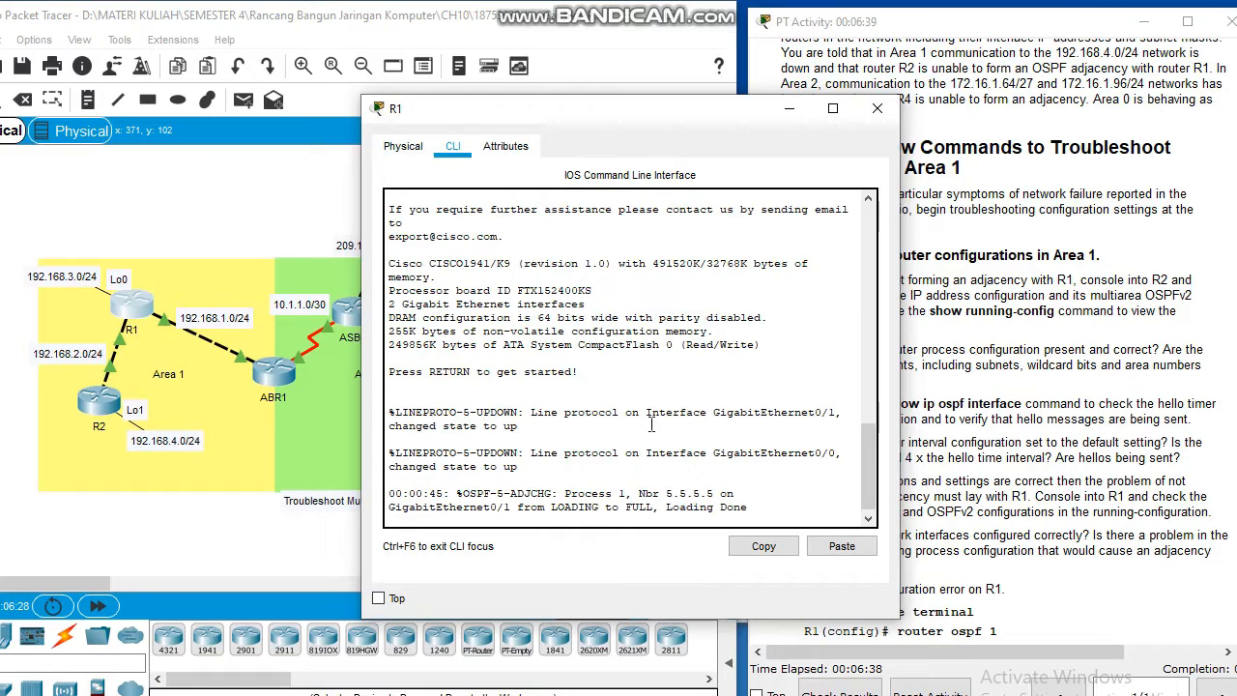
# Step: Enter privileged mode on R1 and display its running configuration with show running-config
pyautogui.press('Return')
pyautogui.write("en'")
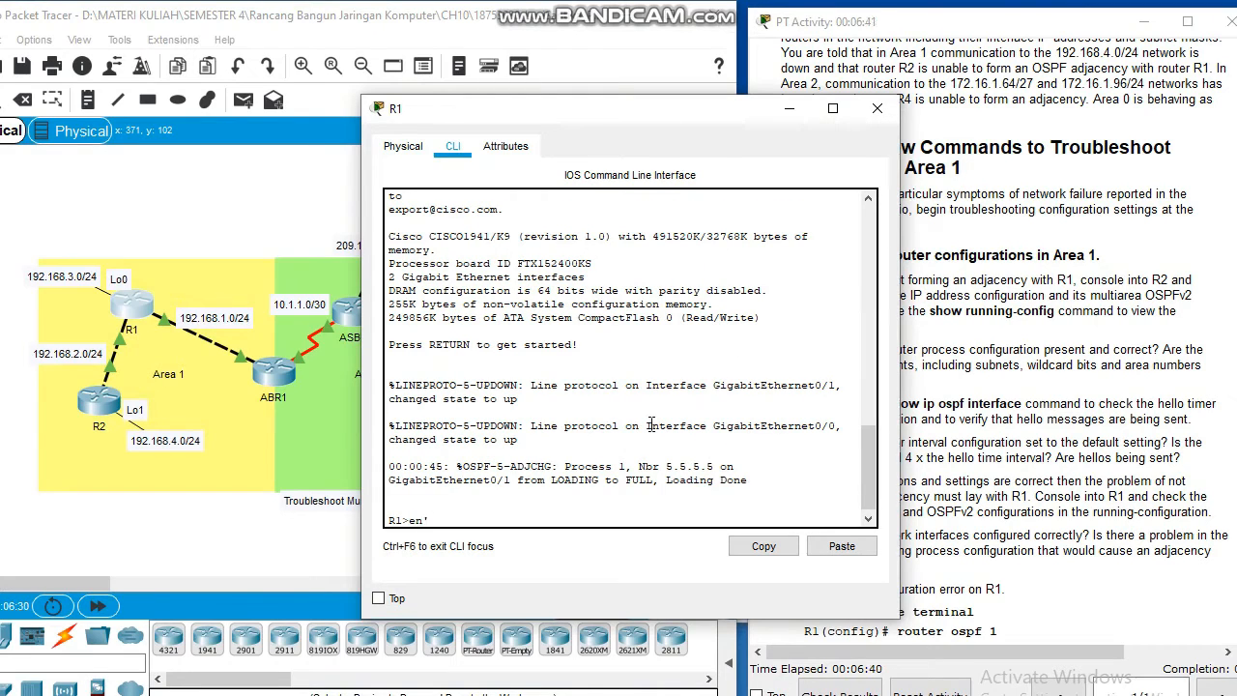
pyautogui.write('shhow')
pyautogui.press('BackSpace')
pyautogui.press('BackSpace')
pyautogui.press('BackSpace')
pyautogui.press('BackSpace')
pyautogui.press('BackSpace')
pyautogui.press('BackSpace')
pyautogui.press('Return')
pyautogui.write('sh')
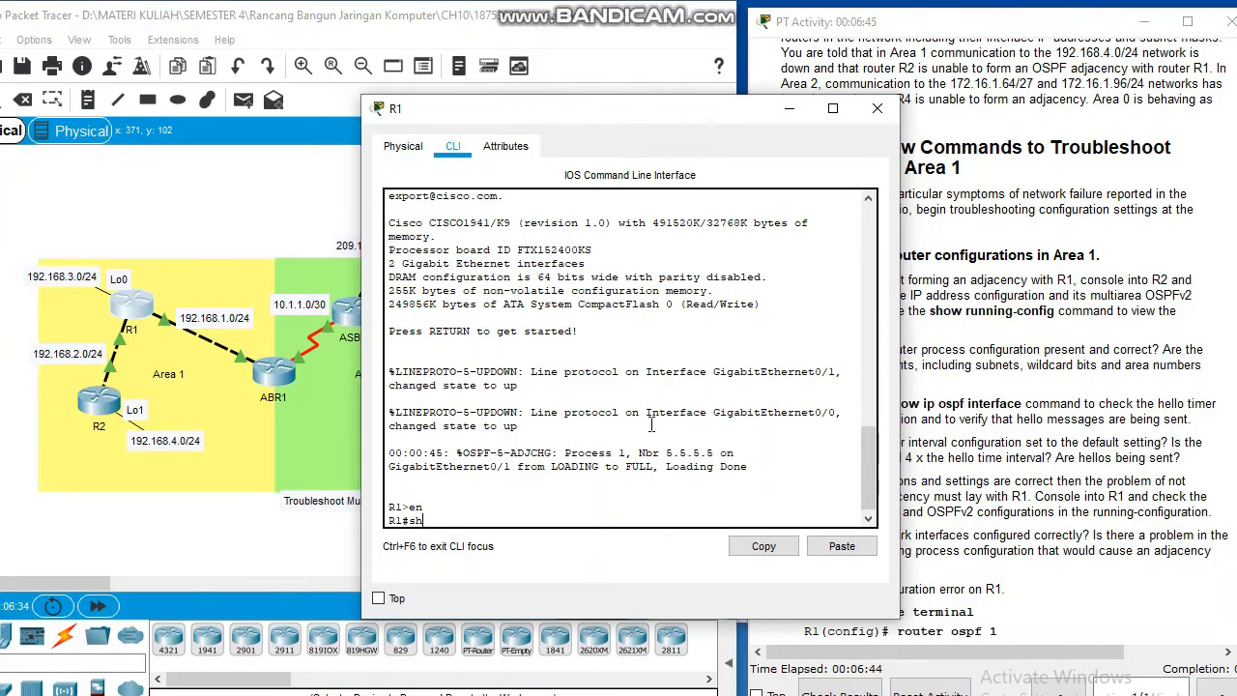
pyautogui.write('ow runn')
pyautogui.press('Tab')
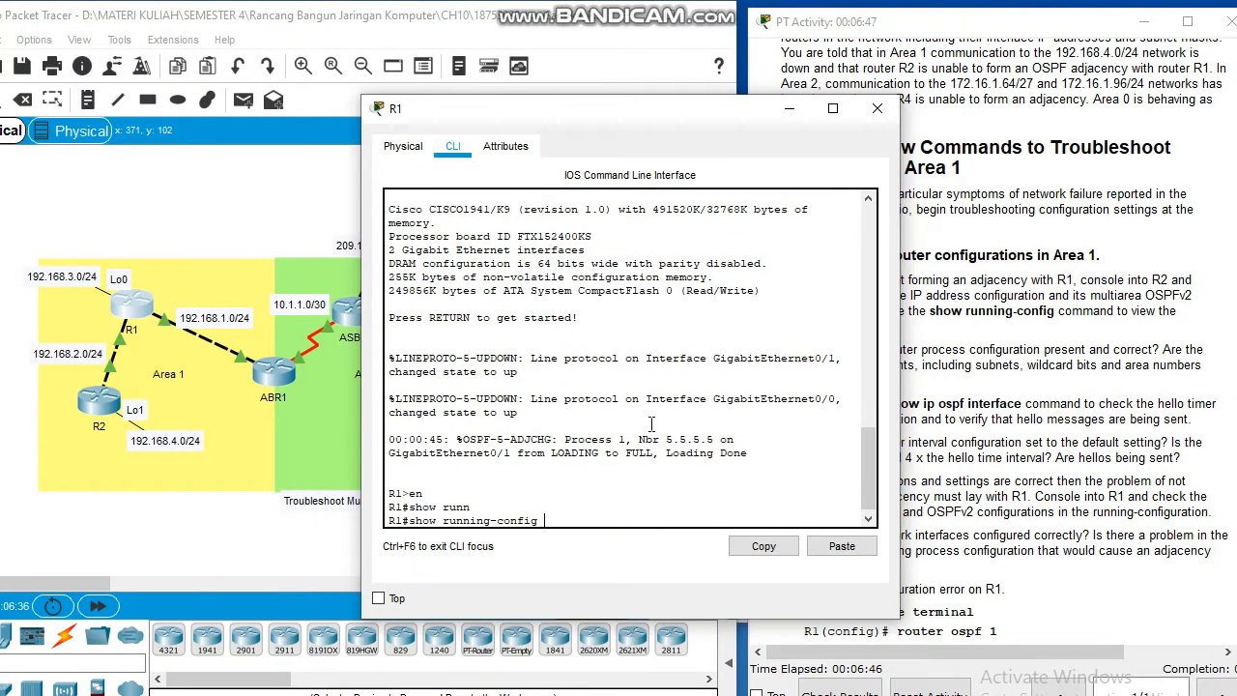
pyautogui.press('Return')
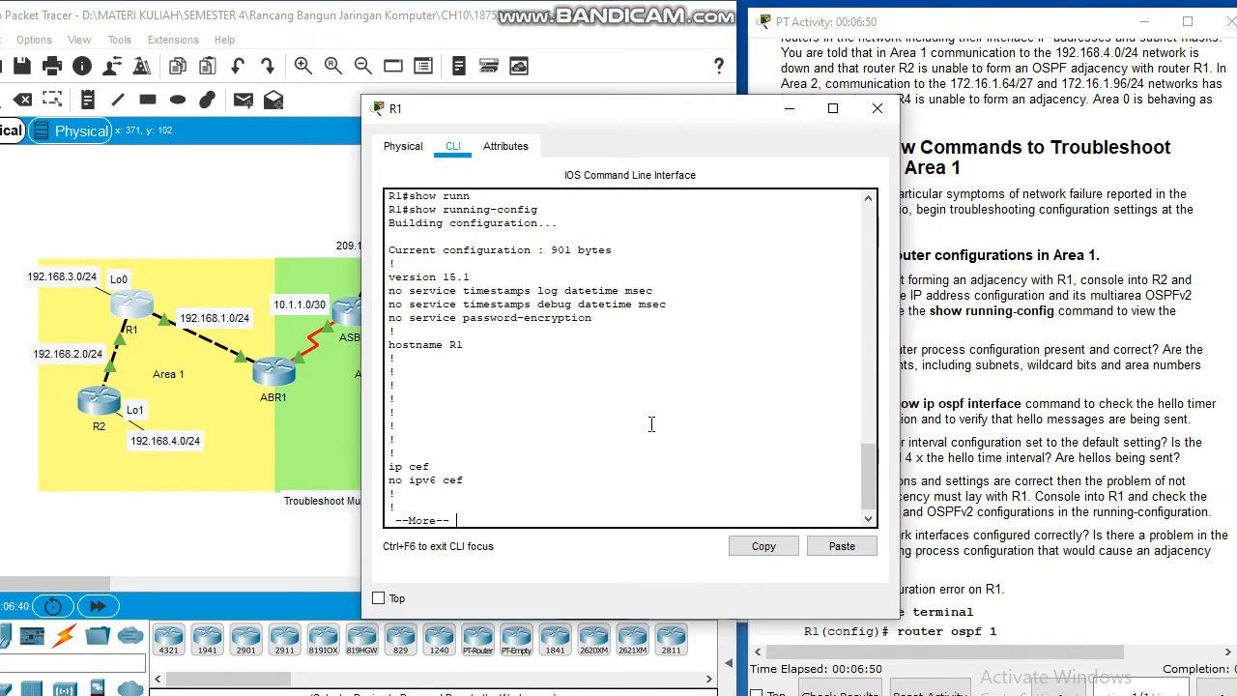
# Step: Page through R1's running configuration and examine its interfaces and OSPF process, including the passive-interface GigabitEthernet0/0 line
pyautogui.press('Return')
pyautogui.press('Return')
pyautogui.press('Return')
pyautogui.press('Return')
pyautogui.press('Return')
pyautogui.press('Return')
pyautogui.press('Return')
pyautogui.press('Return')
pyautogui.press('Return')
pyautogui.press('Return')
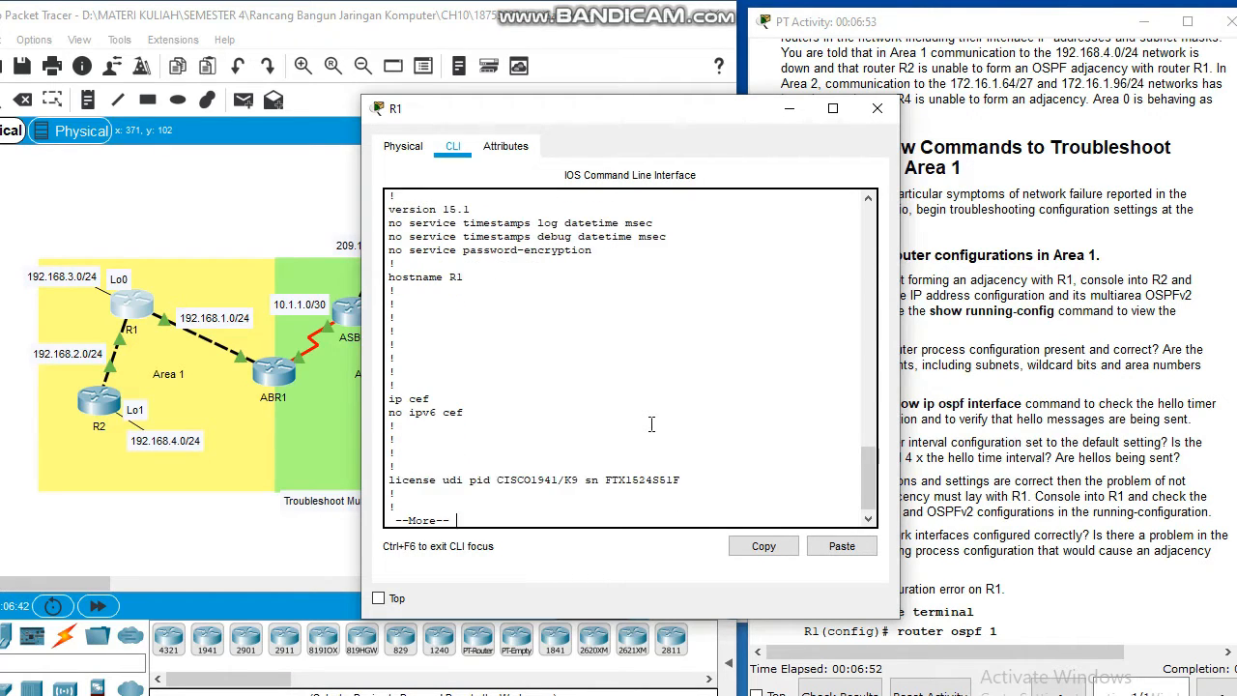
pyautogui.press('Return')
pyautogui.press('Return')
pyautogui.press('Return')
pyautogui.press('Return')
pyautogui.press('Return')
pyautogui.press('Return')
pyautogui.press('Return')
pyautogui.press('Return')
pyautogui.press('Return')
pyautogui.press('Return')
pyautogui.press('Return')
pyautogui.press('Return')
pyautogui.press('Return')
pyautogui.press('Return')
pyautogui.press('Return')
pyautogui.press('Return')
pyautogui.press('Return')
pyautogui.press('Return')
pyautogui.press('Return')
pyautogui.press('Return')
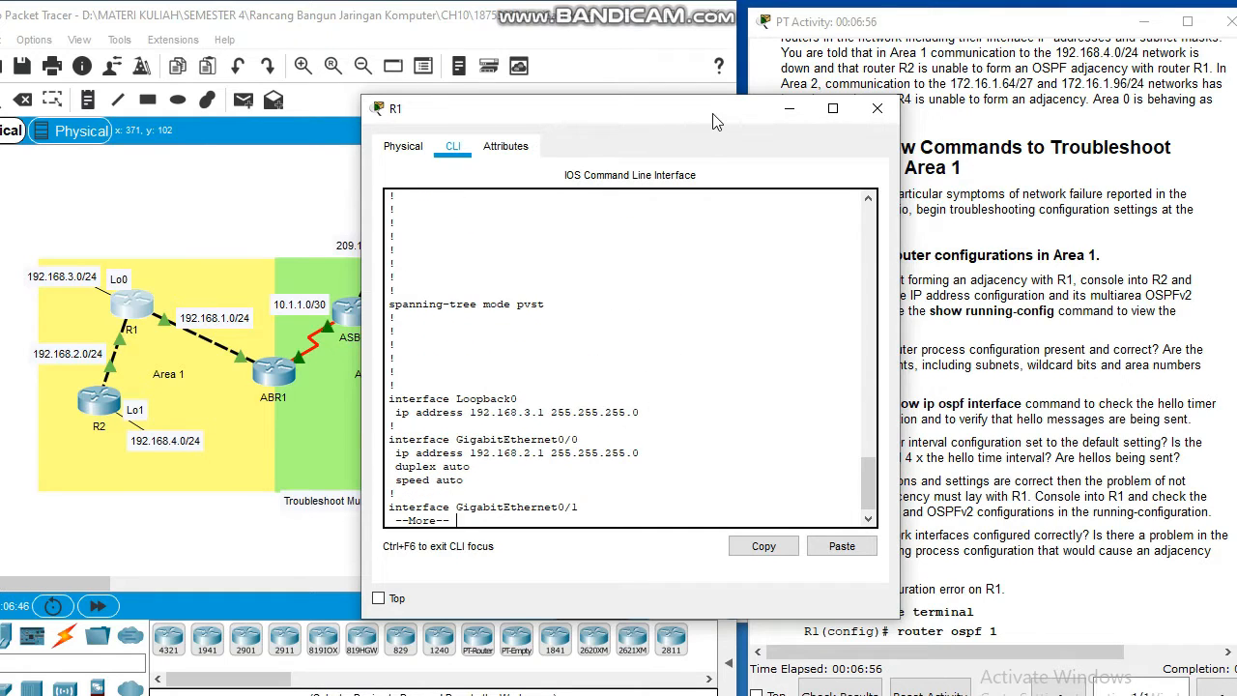
pyautogui.moveTo(713, 144); pyautogui.dragTo(449, 136)
pyautogui.press('Return')
pyautogui.press('Return')
pyautogui.press('Return')
pyautogui.press('Return')
pyautogui.press('Return')
pyautogui.press('Return')
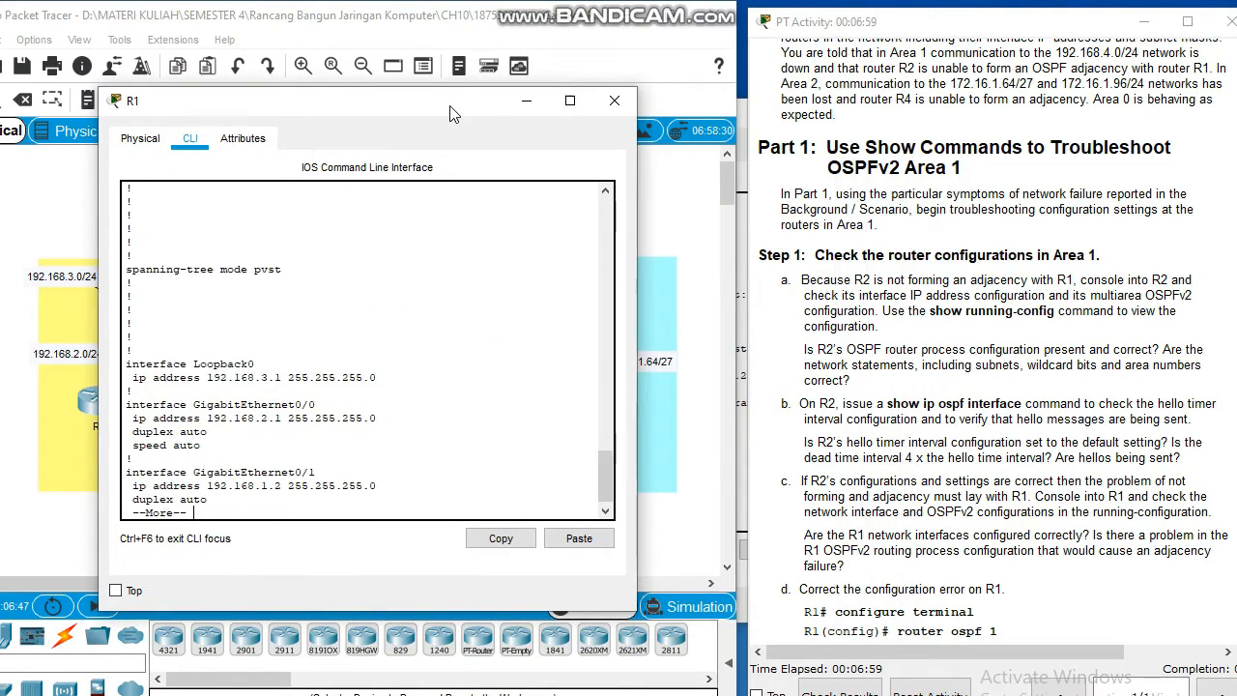
pyautogui.click(802, 513)
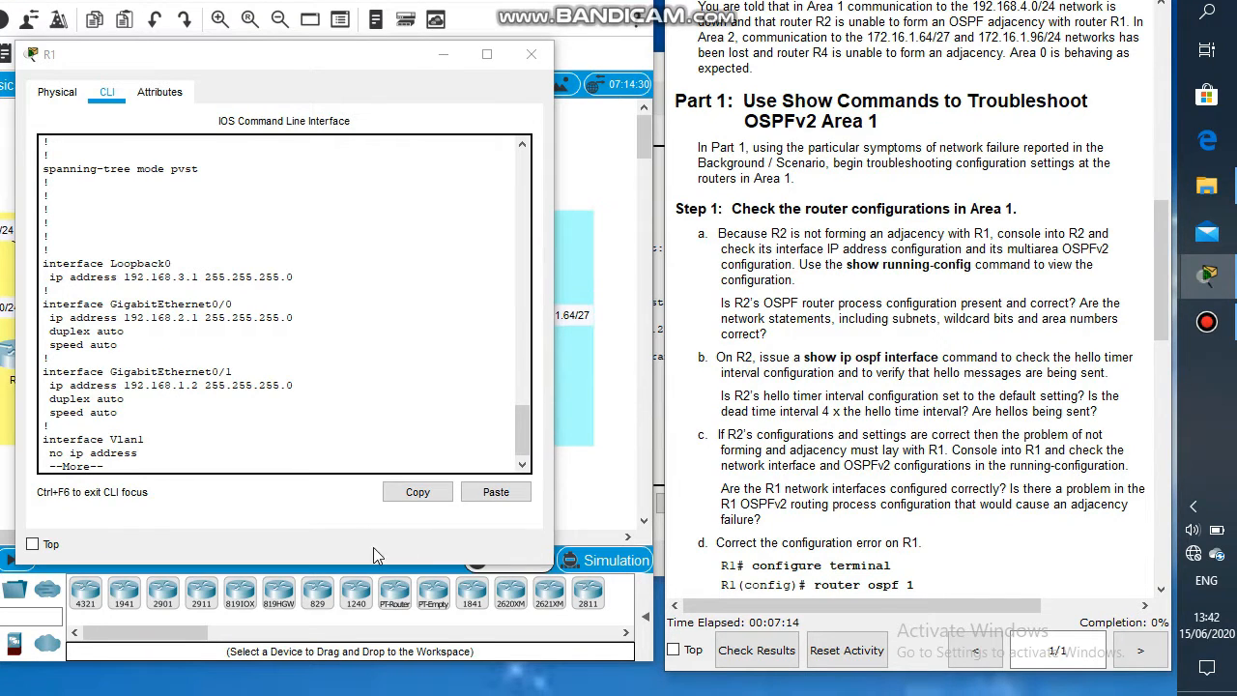
pyautogui.press('Return')
pyautogui.press('Return')
pyautogui.press('Return')
pyautogui.press('Return')
pyautogui.press('Return')
pyautogui.press('Return')
pyautogui.press('Return')
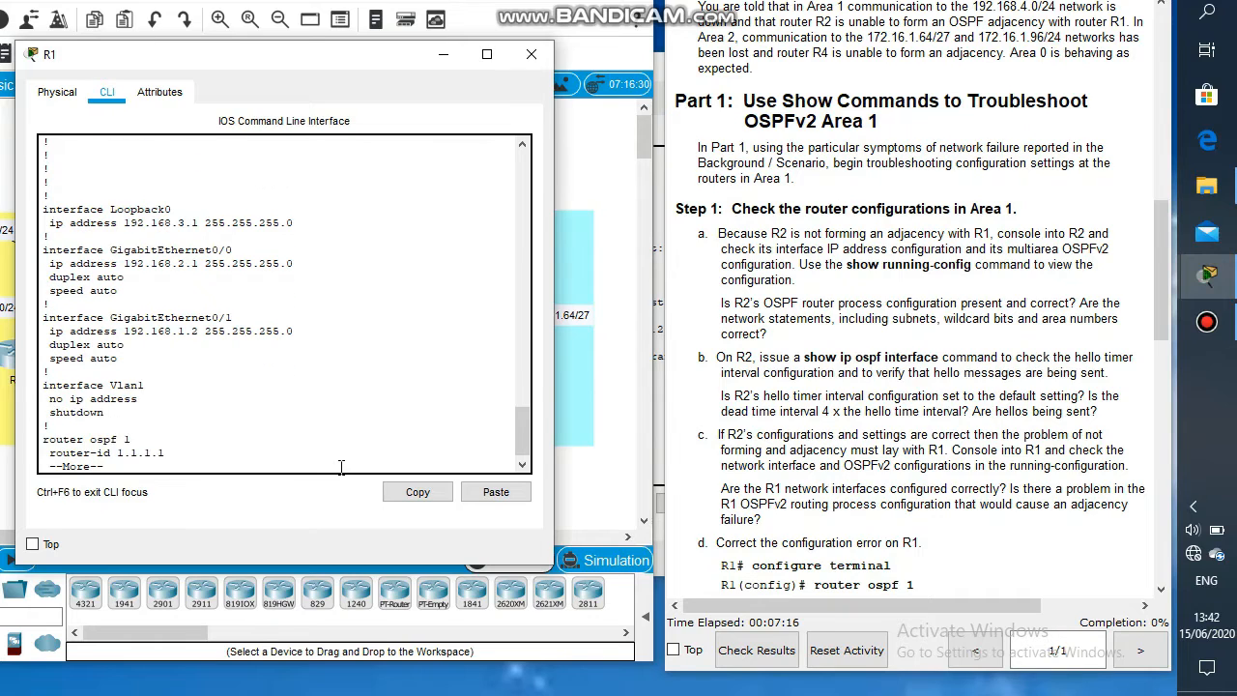
pyautogui.press('Return')
pyautogui.press('Return')
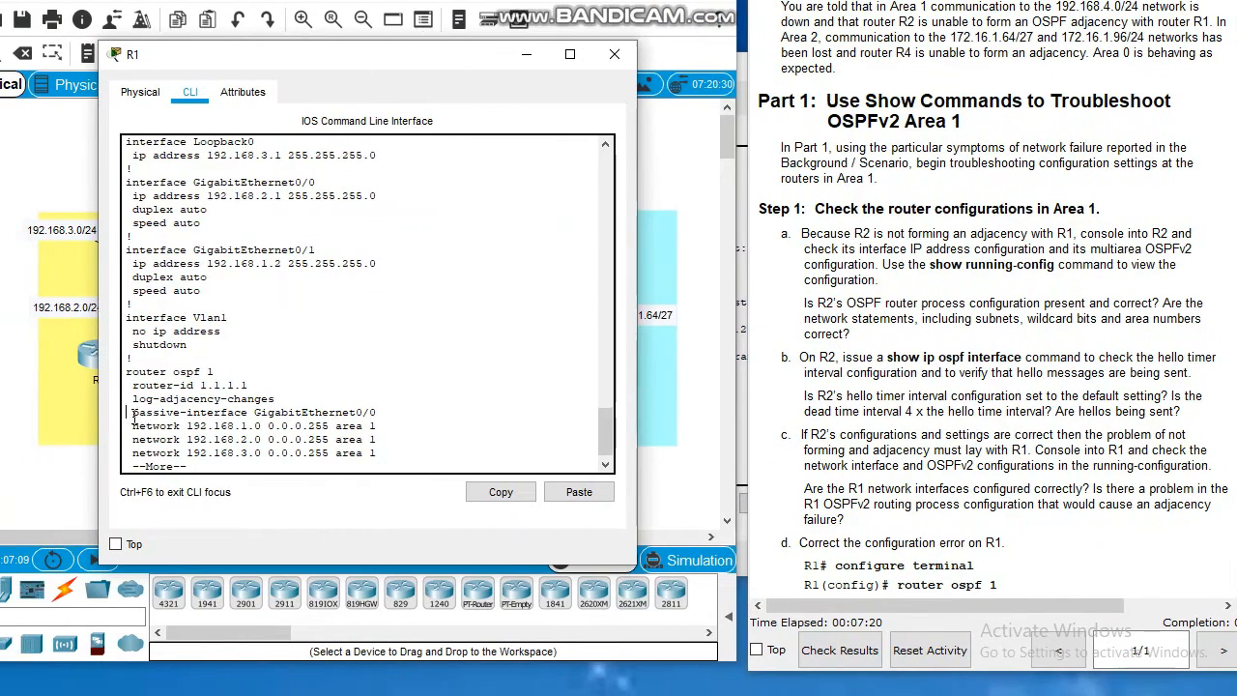
pyautogui.moveTo(129, 413); pyautogui.dragTo(408, 408)
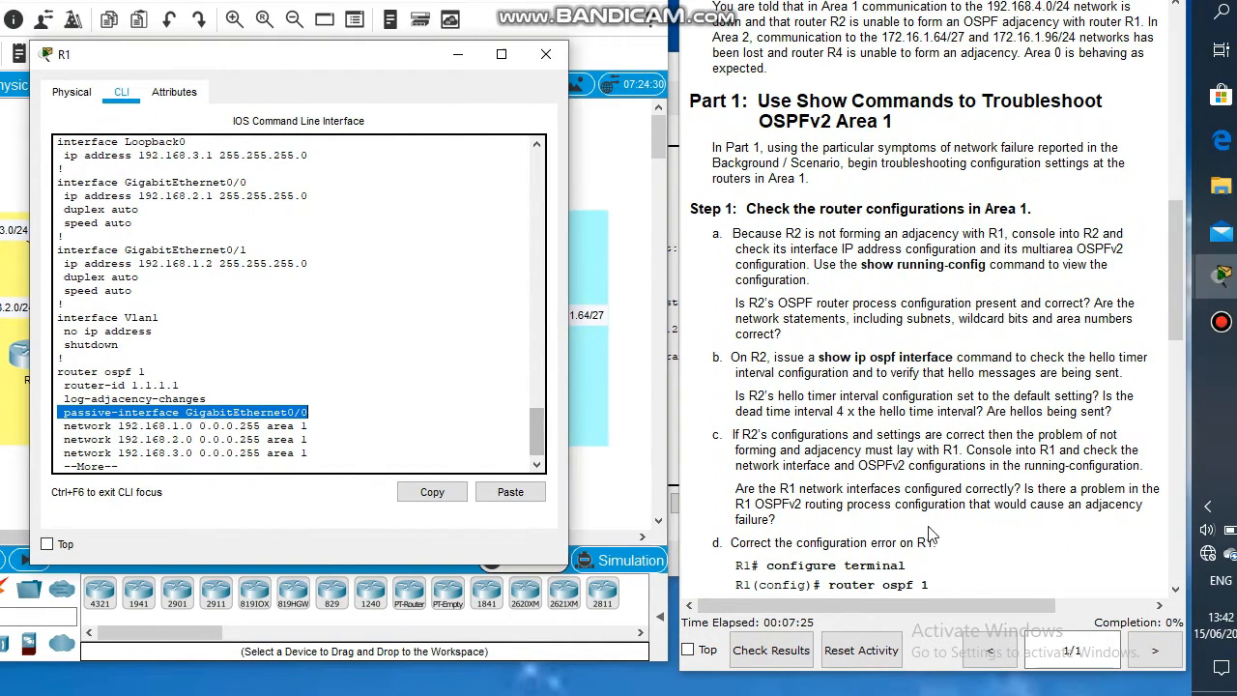
pyautogui.click(996, 536)
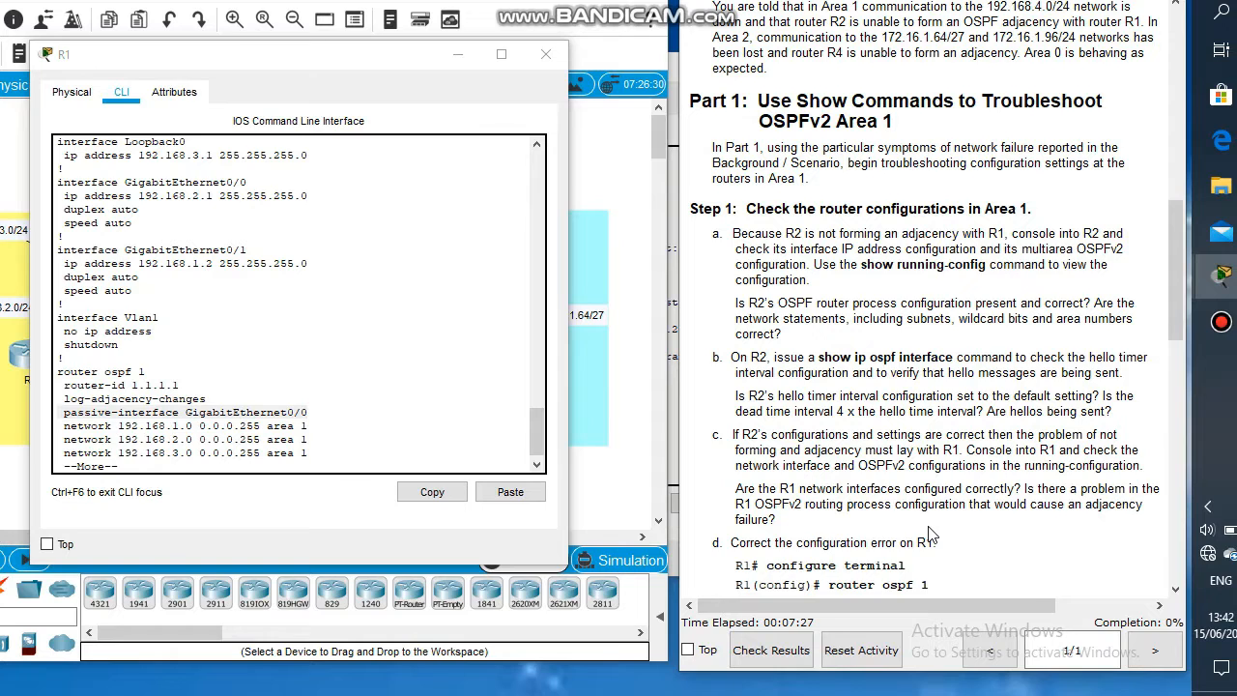
# Step: Read the correction instructions for R1 and page through the rest of R1's configuration to its end
pyautogui.scroll(-4, 927, 535)
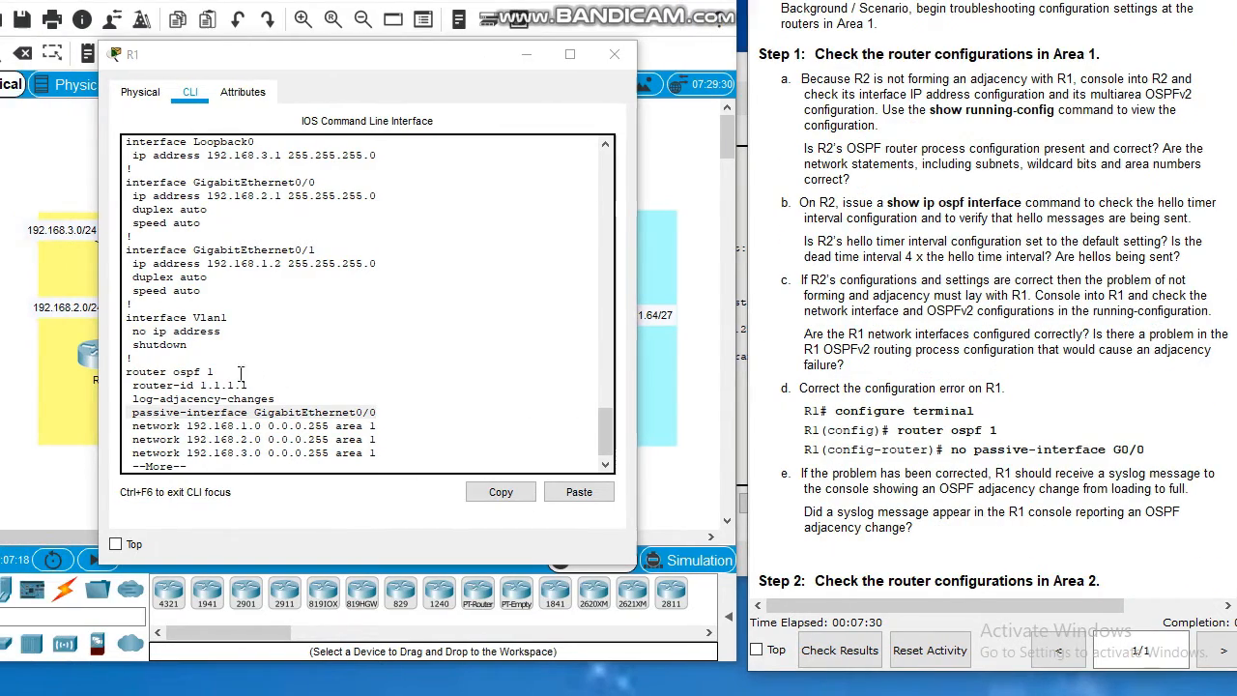
pyautogui.click(135, 397)
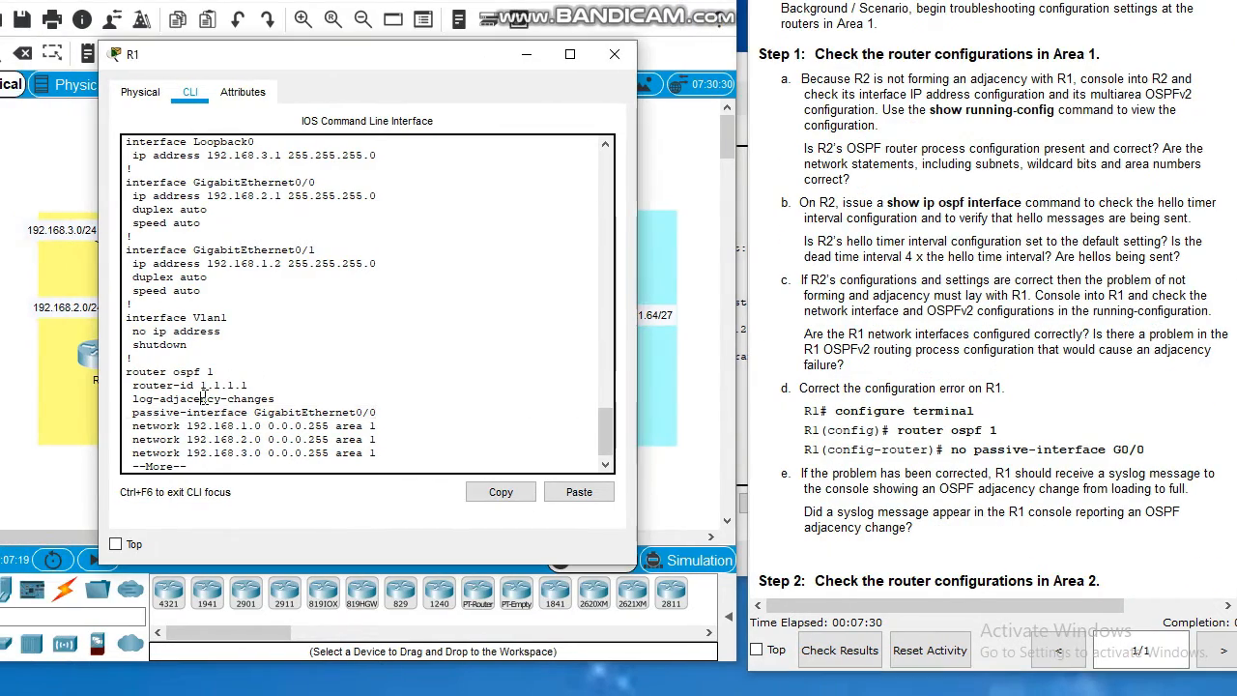
pyautogui.click(862, 433)
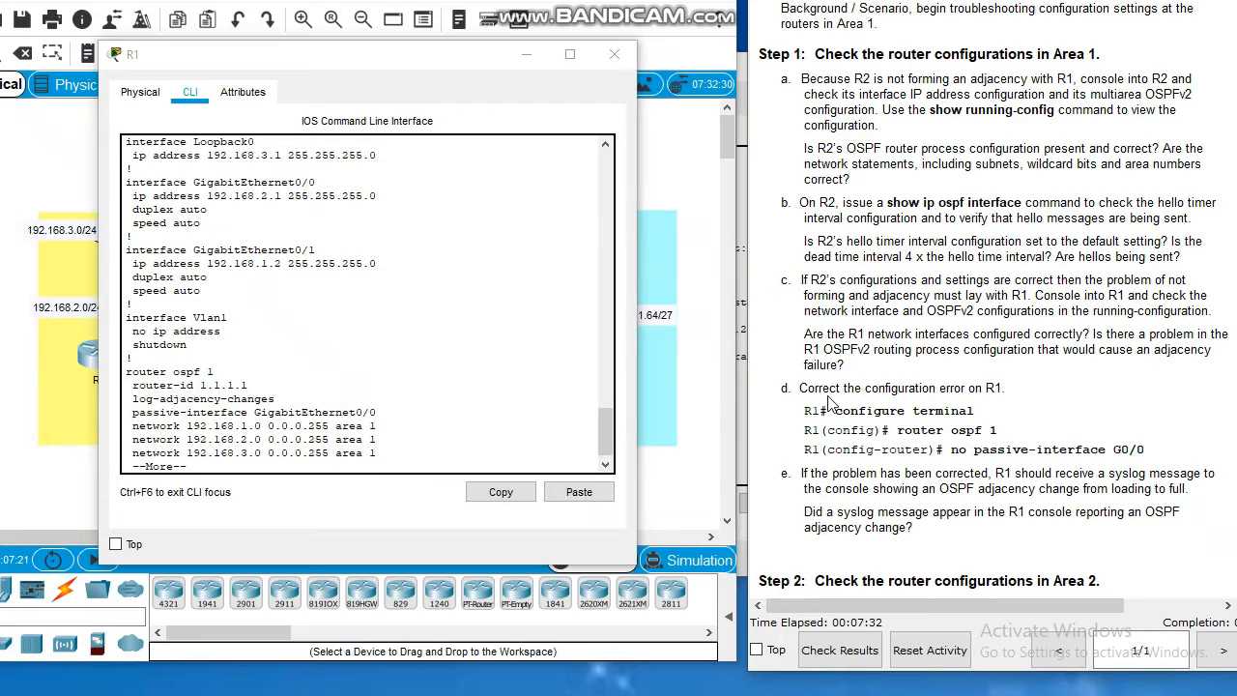
pyautogui.moveTo(805, 412); pyautogui.dragTo(1220, 489)
pyautogui.moveTo(1137, 490); pyautogui.dragTo(1091, 466)
pyautogui.click(406, 461)
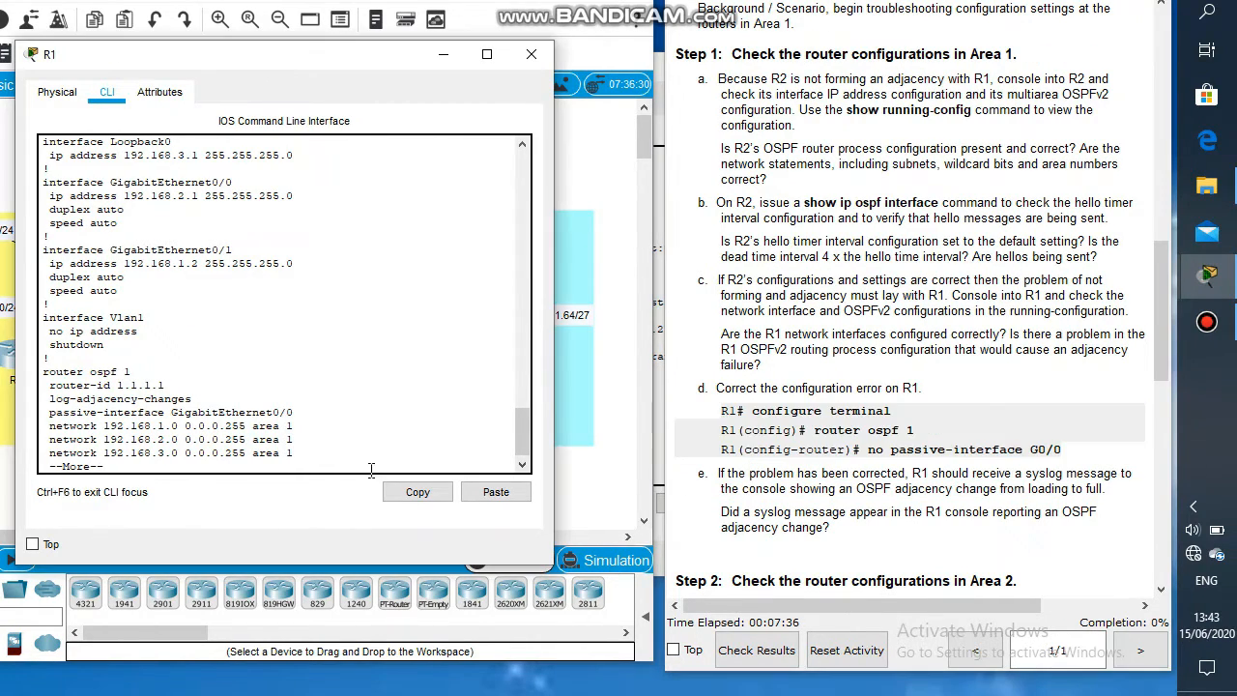
pyautogui.press('Return')
pyautogui.press('Return')
pyautogui.press('Return')
pyautogui.press('Return')
pyautogui.press('Return')
pyautogui.press('Return')
pyautogui.press('Return')
pyautogui.press('Return')
pyautogui.press('Return')
pyautogui.press('Return')
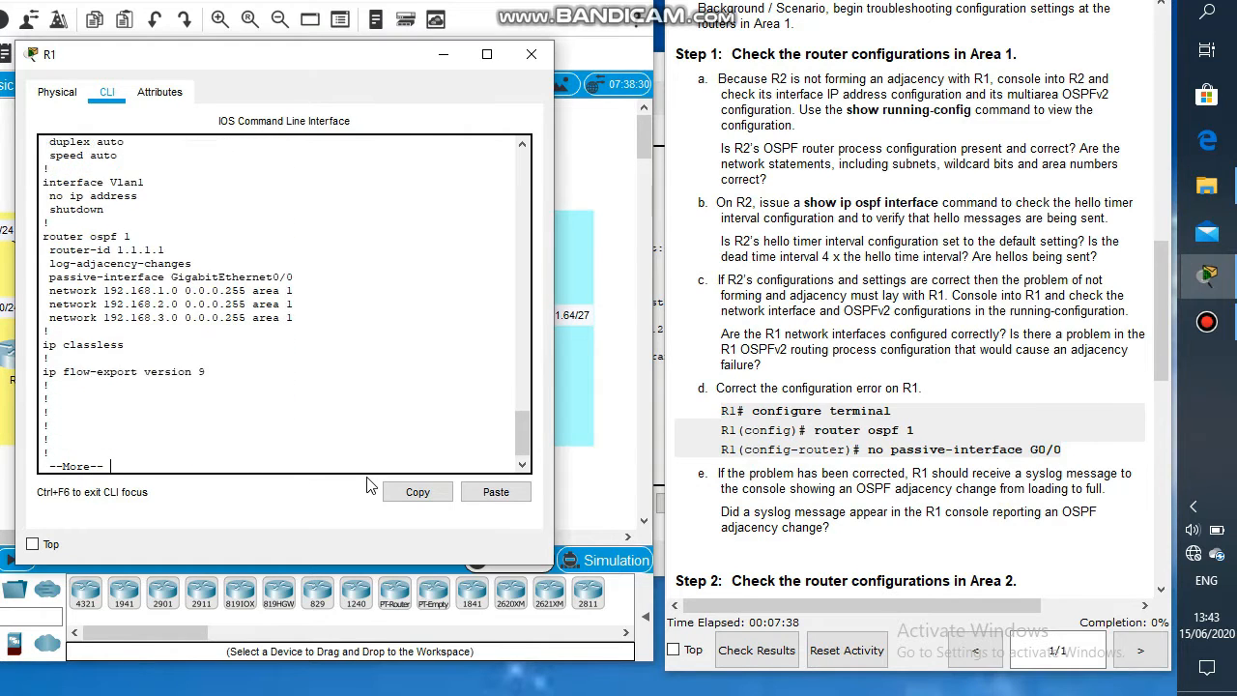
pyautogui.press('Return')
pyautogui.press('Return')
pyautogui.press('Return')
pyautogui.press('Return')
pyautogui.press('Return')
pyautogui.press('Return')
pyautogui.press('Return')
pyautogui.press('Return')
pyautogui.press('Return')
pyautogui.press('Return')
pyautogui.press('Return')
pyautogui.press('Return')
pyautogui.press('Return')
pyautogui.press('Return')
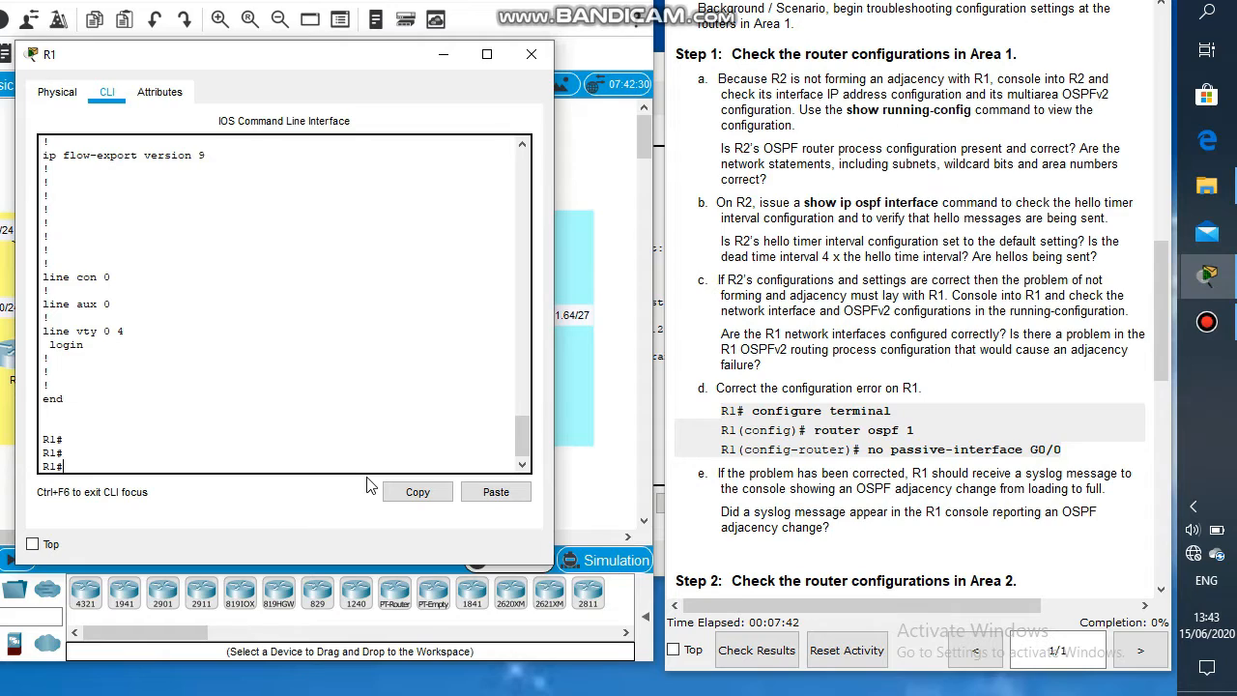
# Step: In R1's OSPF process 1, remove the passive-interface setting from GigabitEthernet0/0 with no passive-interface g0/0
pyautogui.write('conf t')
pyautogui.press('Return')
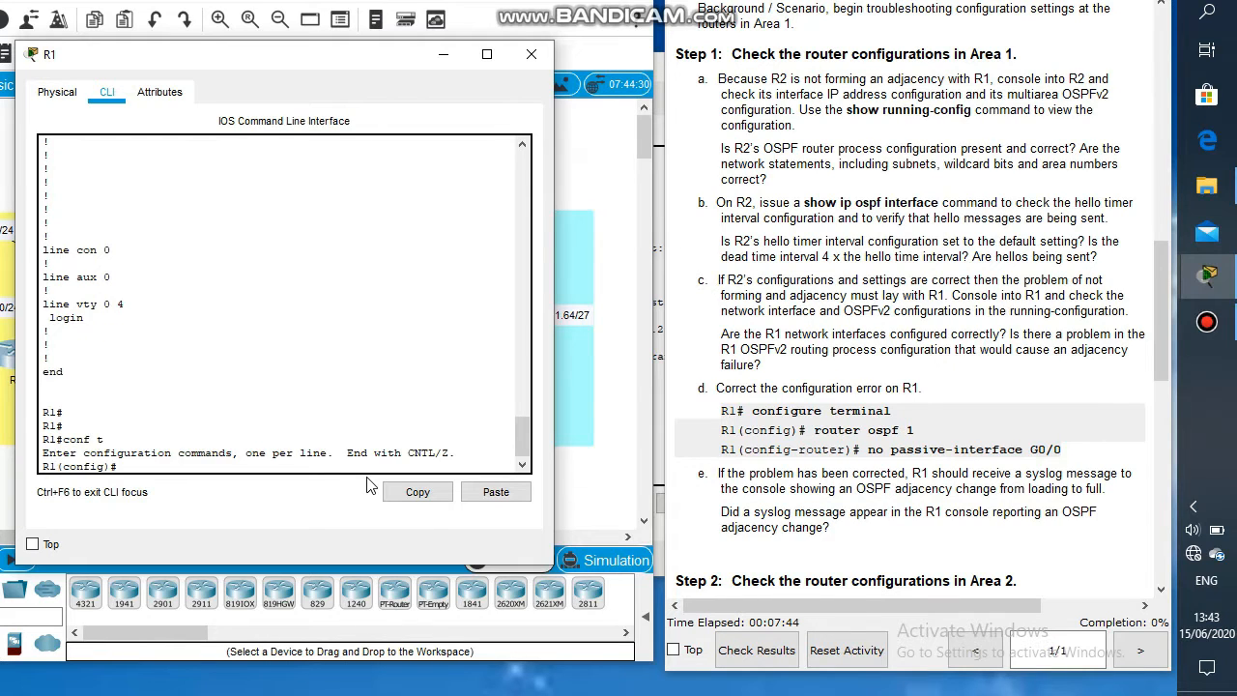
pyautogui.write('router os')
pyautogui.press('Tab')
pyautogui.write('1')
pyautogui.press('Return')
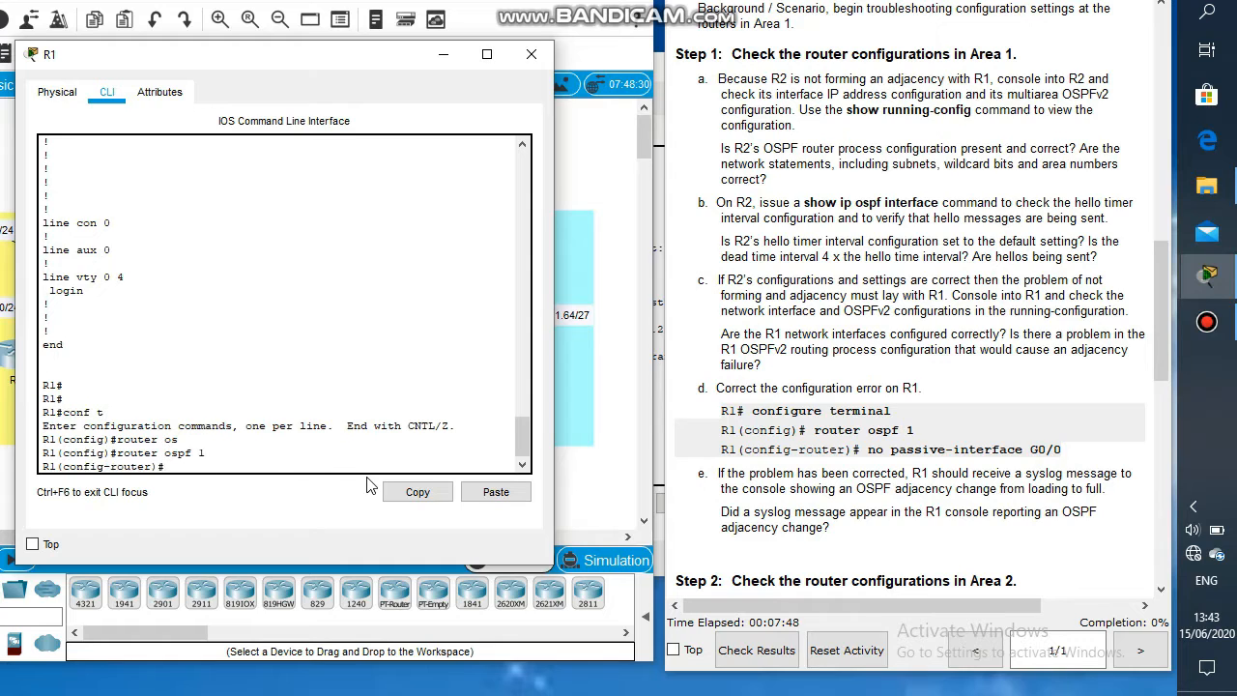
pyautogui.write('no pass')
pyautogui.press('Tab')
pyautogui.write('g0')
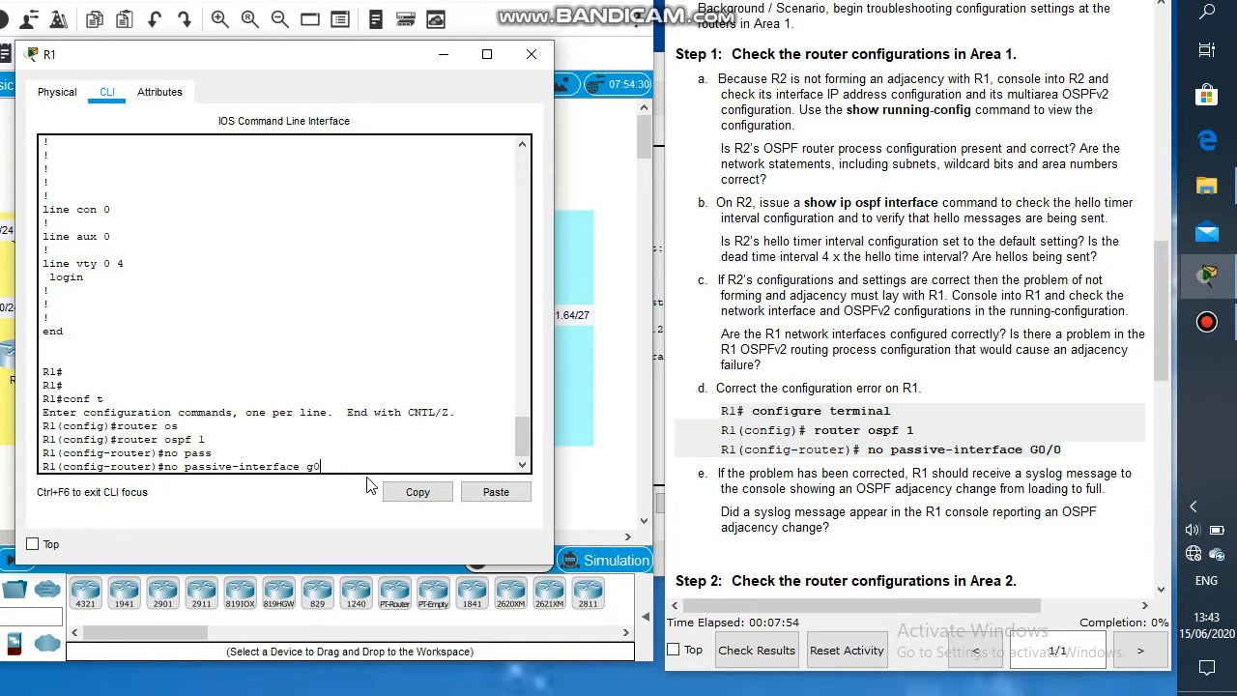
pyautogui.write('/0')
pyautogui.press('Return')
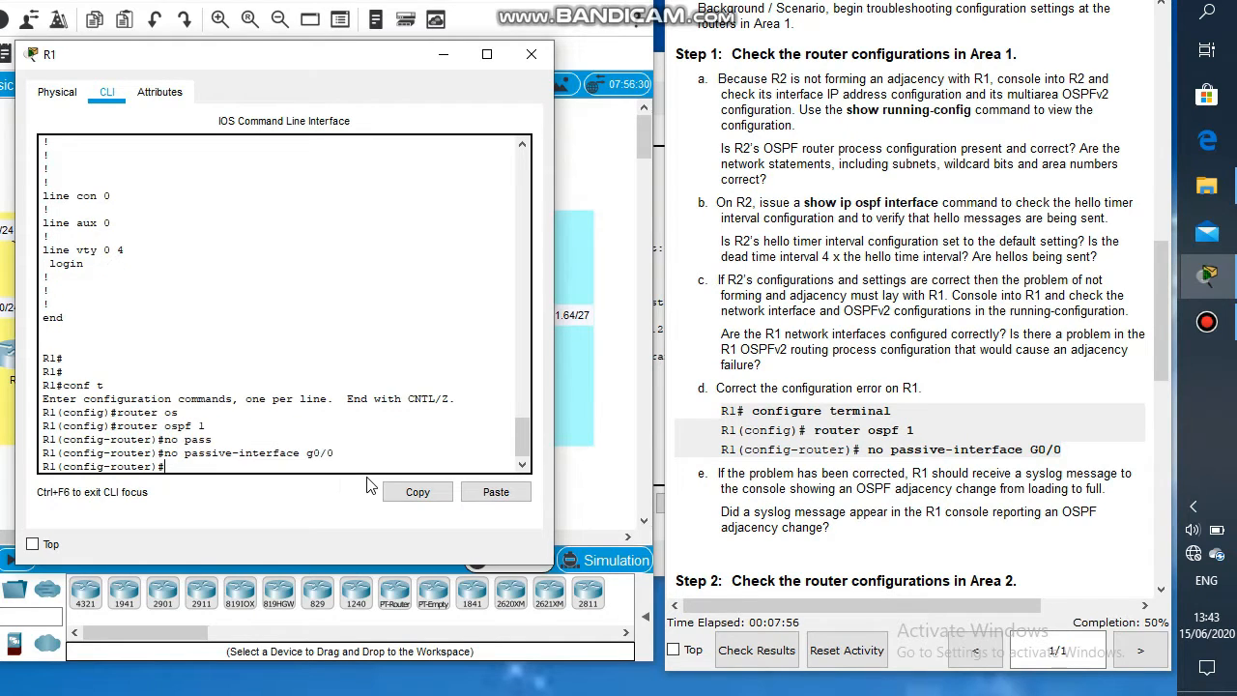
pyautogui.press('Return')
pyautogui.press('Return')
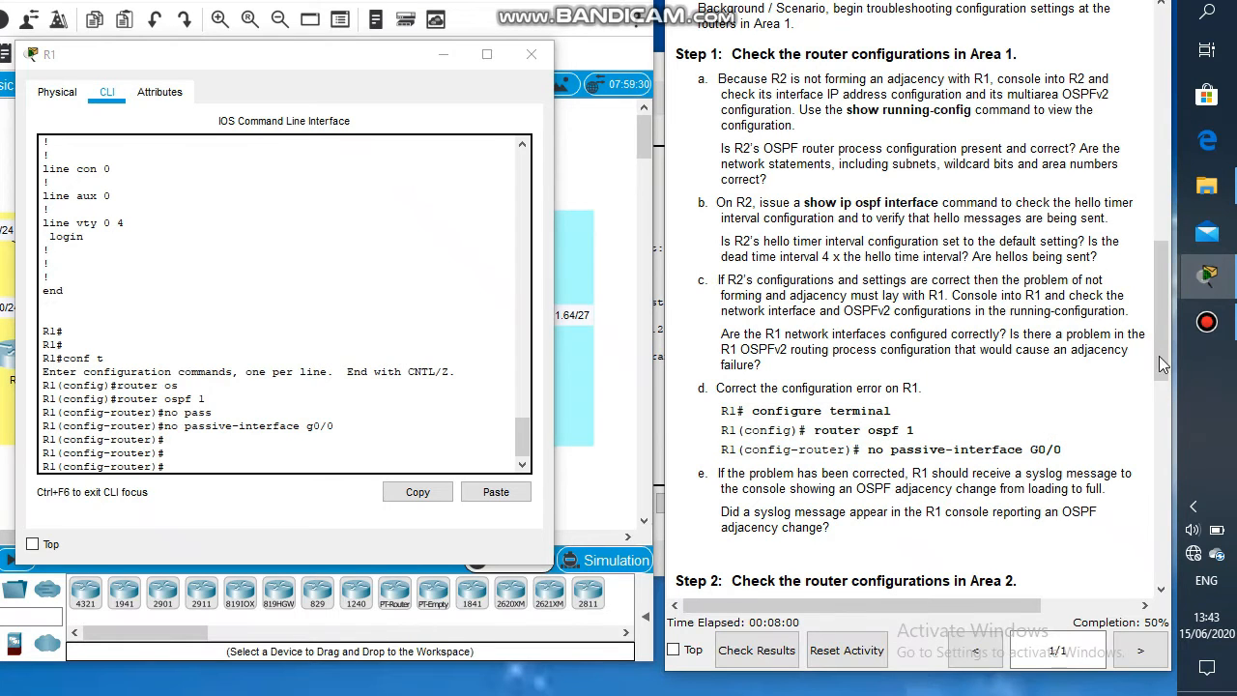
# Step: Close R1's console and open the command line interface of router ABR2
pyautogui.moveTo(1161, 362); pyautogui.dragTo(1160, 449)
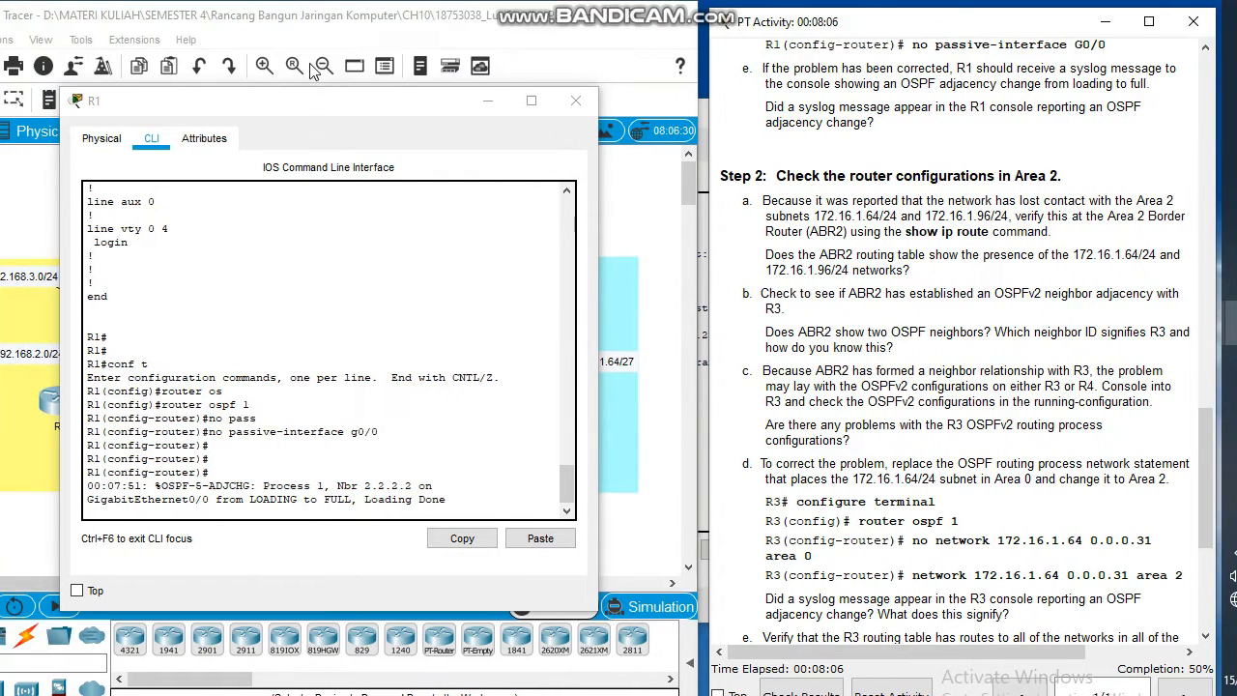
pyautogui.click(488, 101)
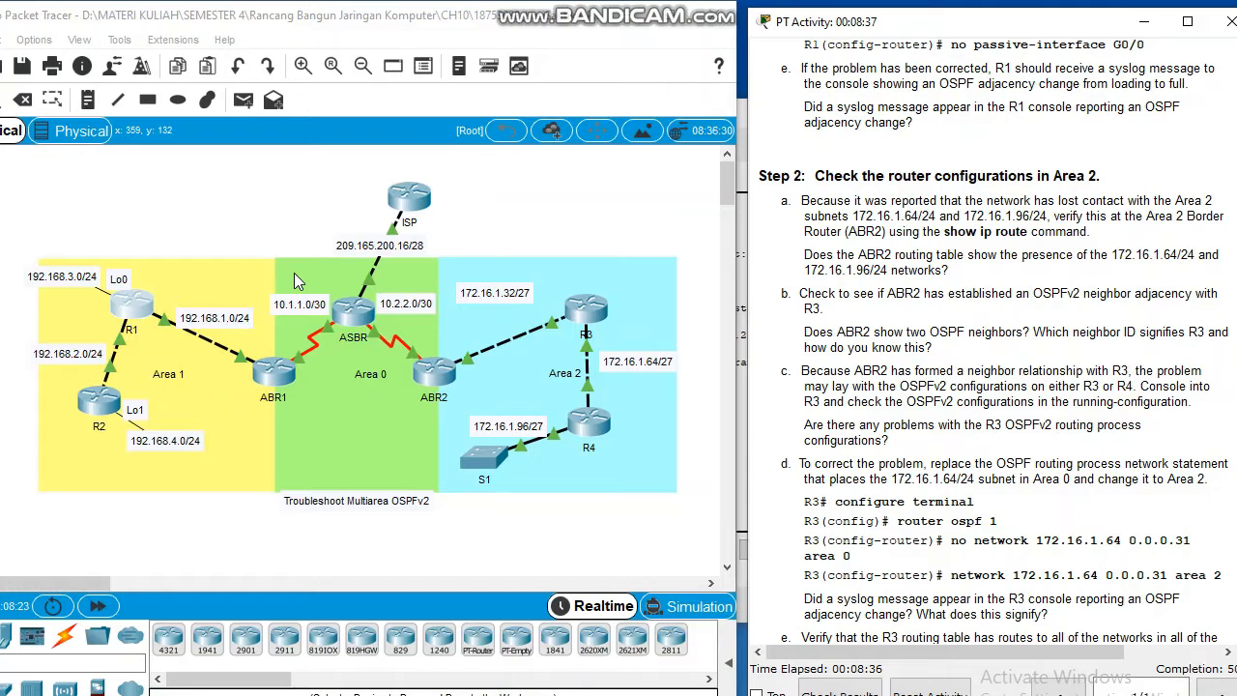
pyautogui.click(433, 373)
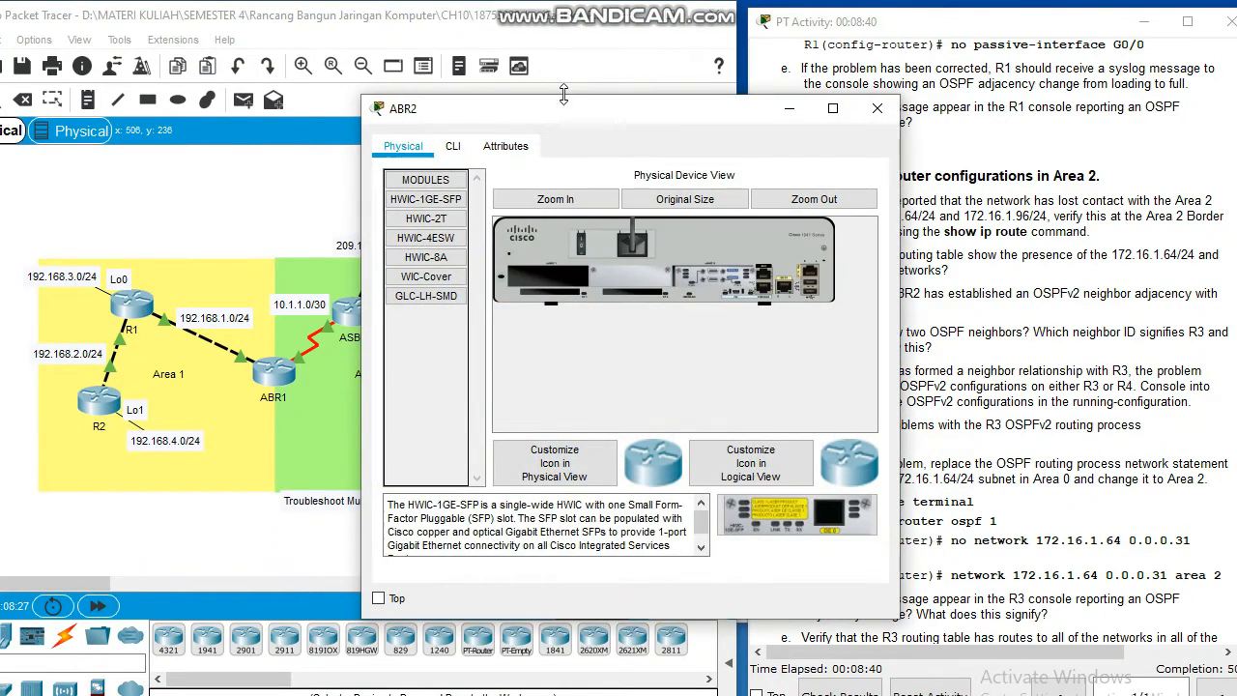
pyautogui.click(452, 146)
pyautogui.moveTo(586, 108); pyautogui.dragTo(423, 101)
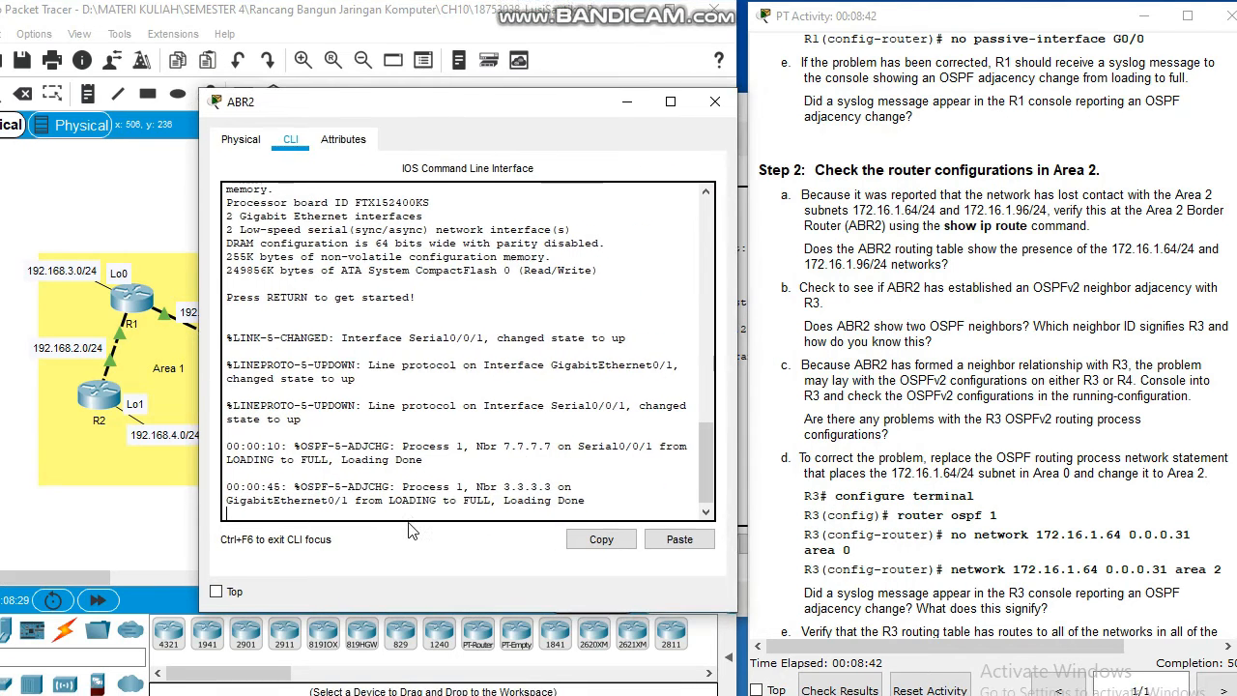
# Step: Enter privileged mode on ABR2 and display its routing table with show ip route
pyautogui.press('Return')
pyautogui.write('en')
pyautogui.press('Return')
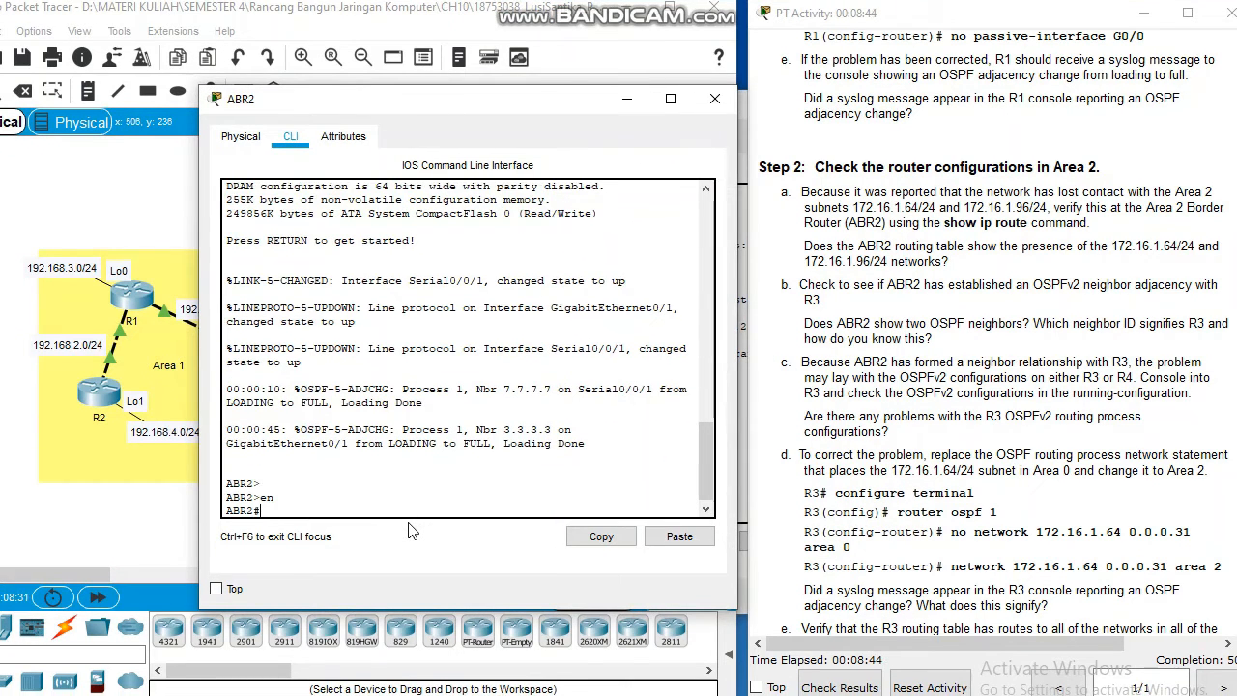
pyautogui.write('ow ip rote')
pyautogui.press('Left')
pyautogui.press('Left')
pyautogui.write('u')
pyautogui.press('Return')
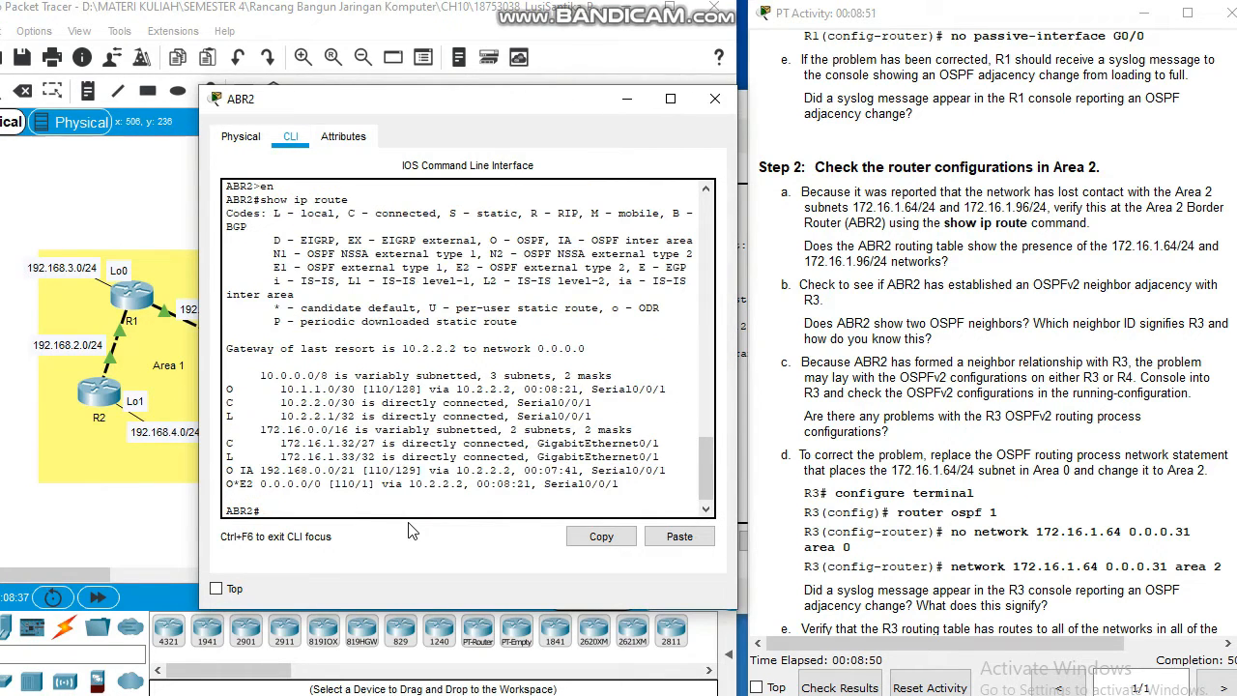
pyautogui.press('Return')
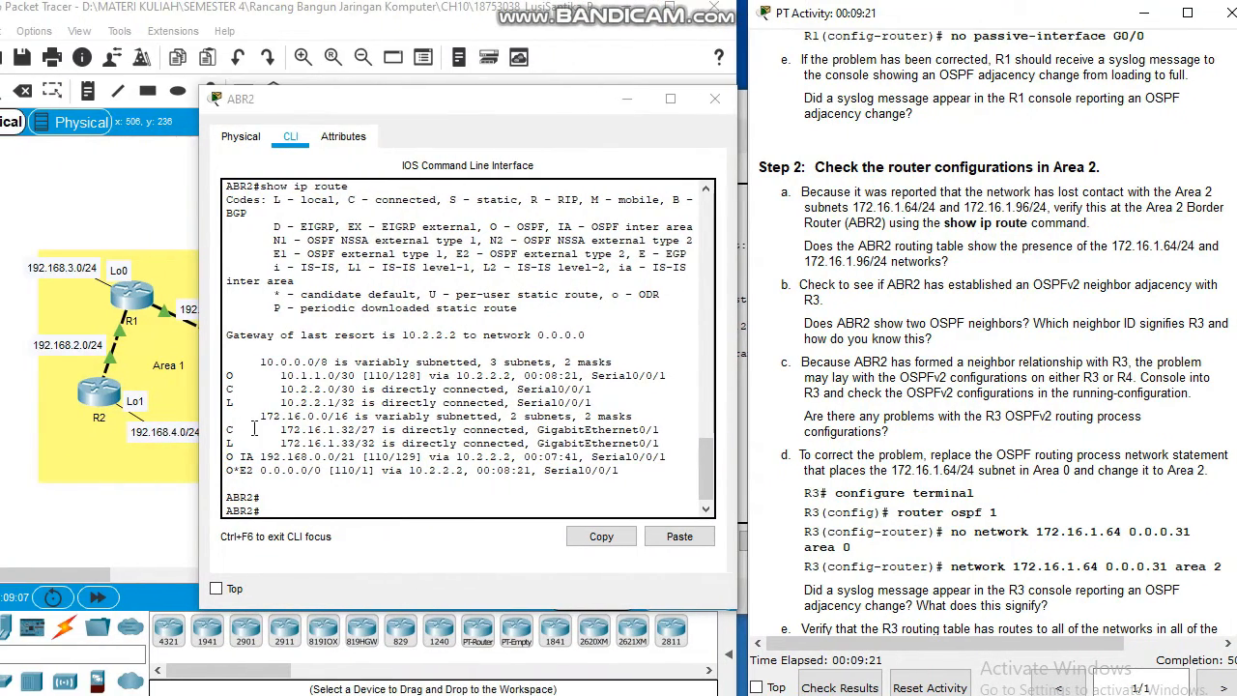
# Step: Examine ABR2's routing table for the Area 2 subnets alongside the Step 2 instructions
pyautogui.moveTo(275, 429); pyautogui.dragTo(362, 443)
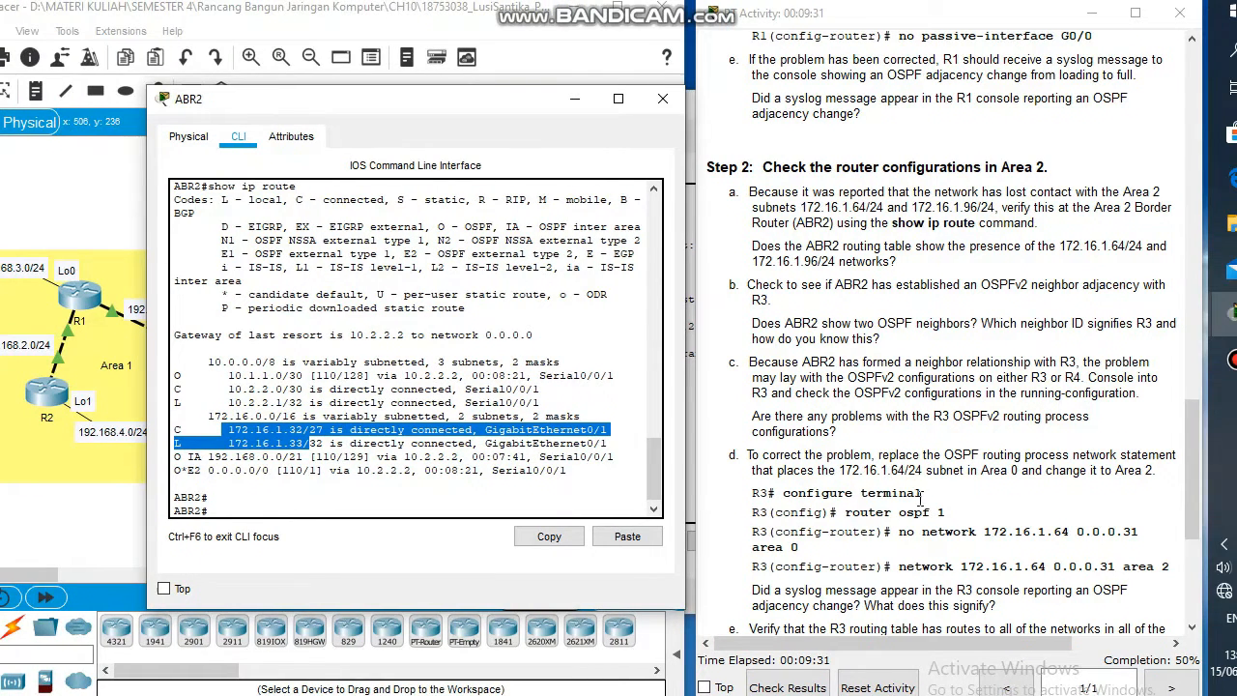
pyautogui.click(921, 495)
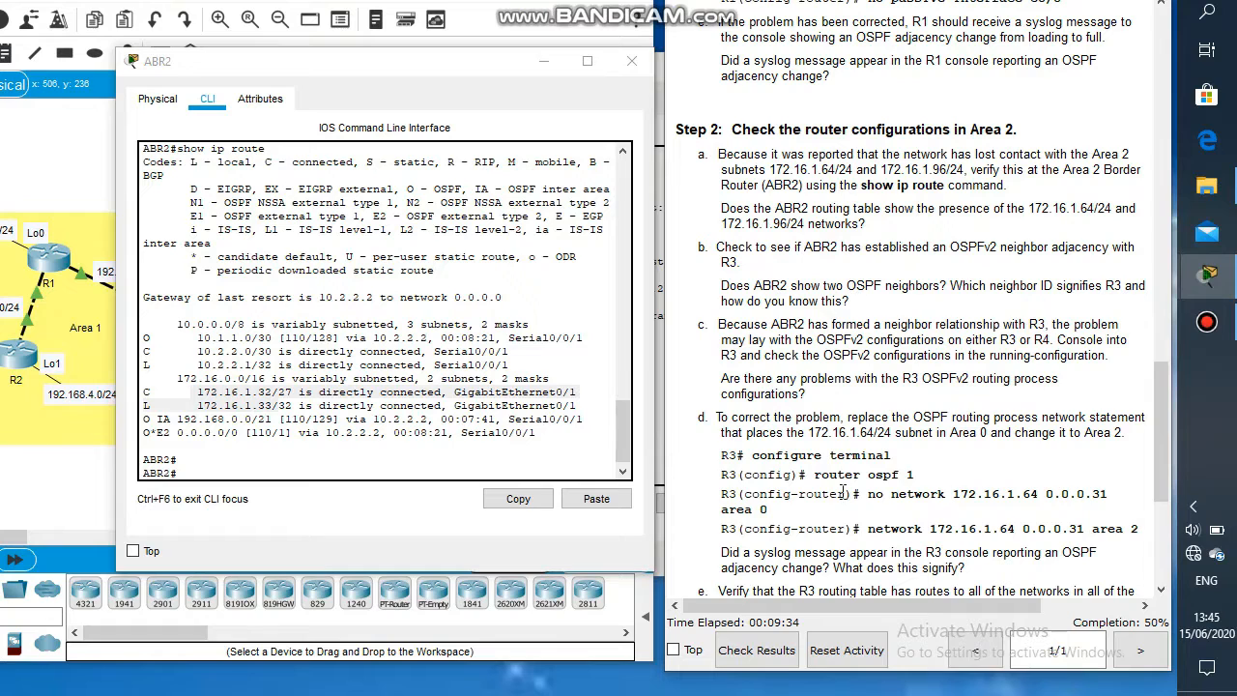
pyautogui.scroll(-2, 1157, 440)
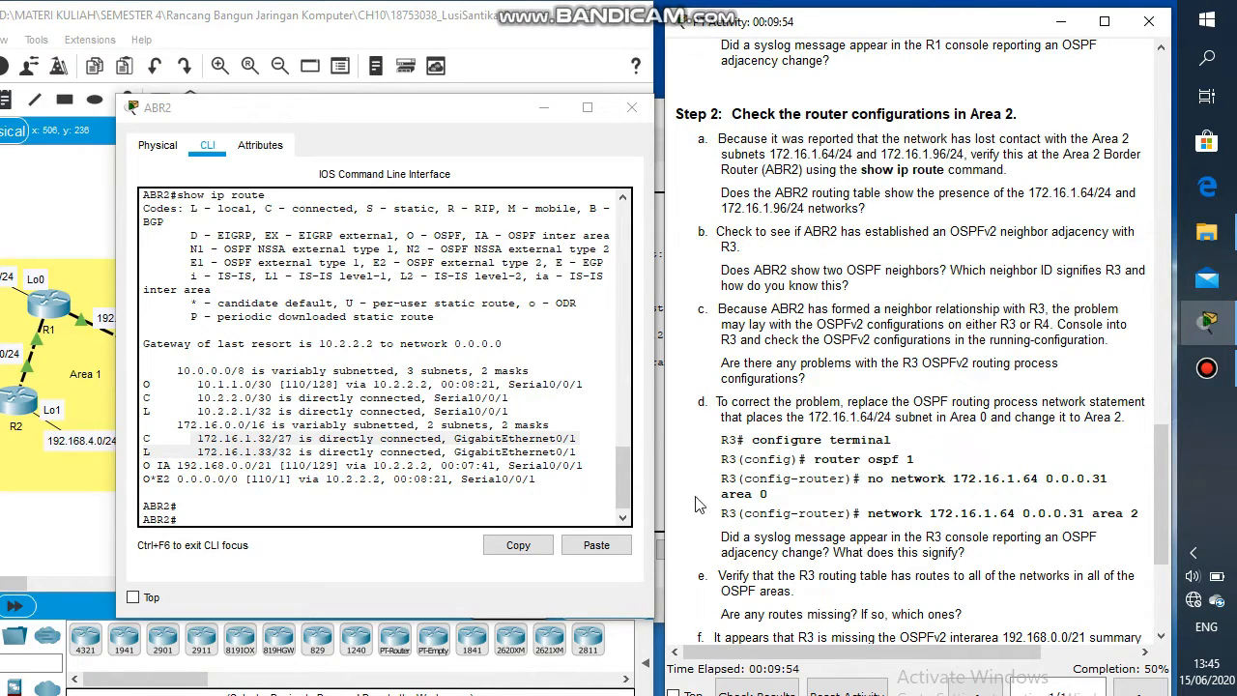
pyautogui.click(618, 479)
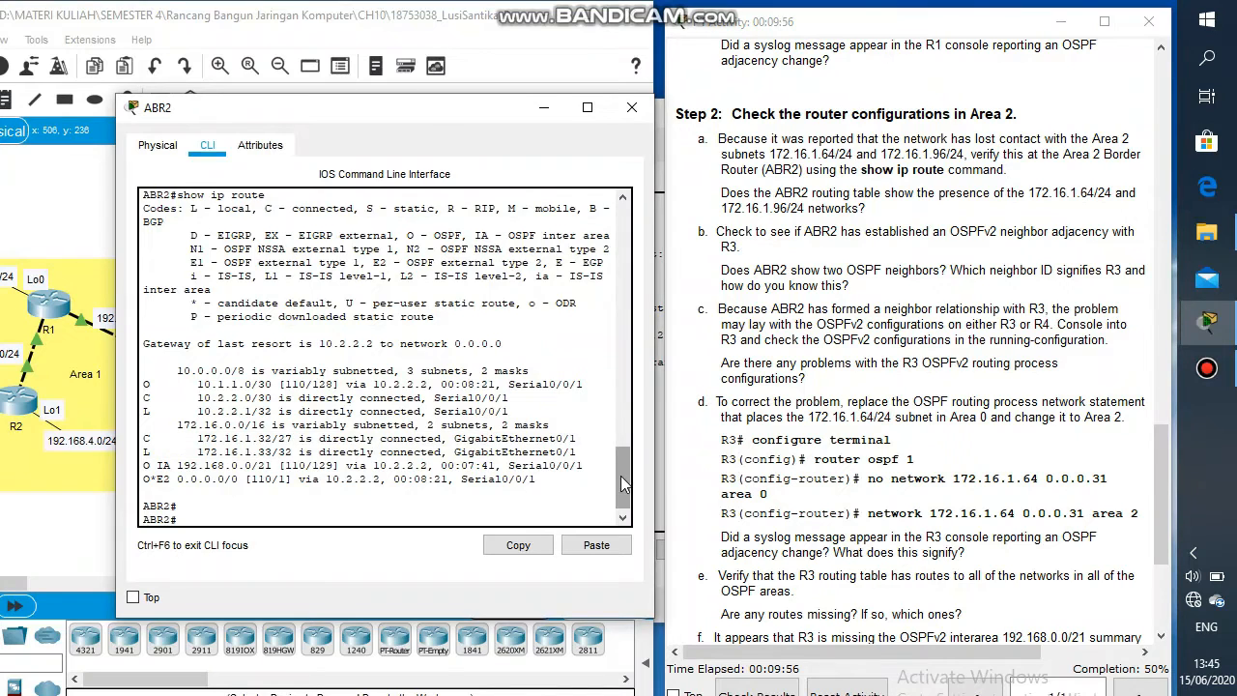
pyautogui.moveTo(622, 483)
pyautogui.mouseDown()
pyautogui.moveTo(621, 452)
pyautogui.moveTo(621, 507)
pyautogui.mouseUp()
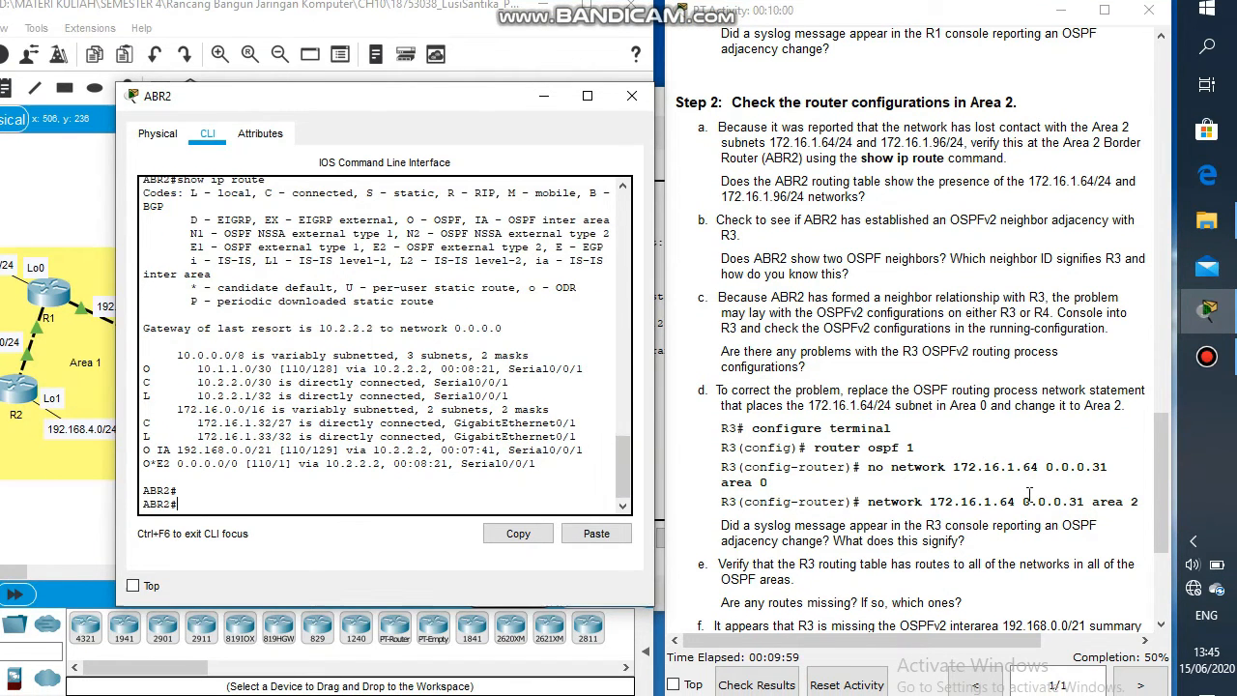
pyautogui.click(1030, 507)
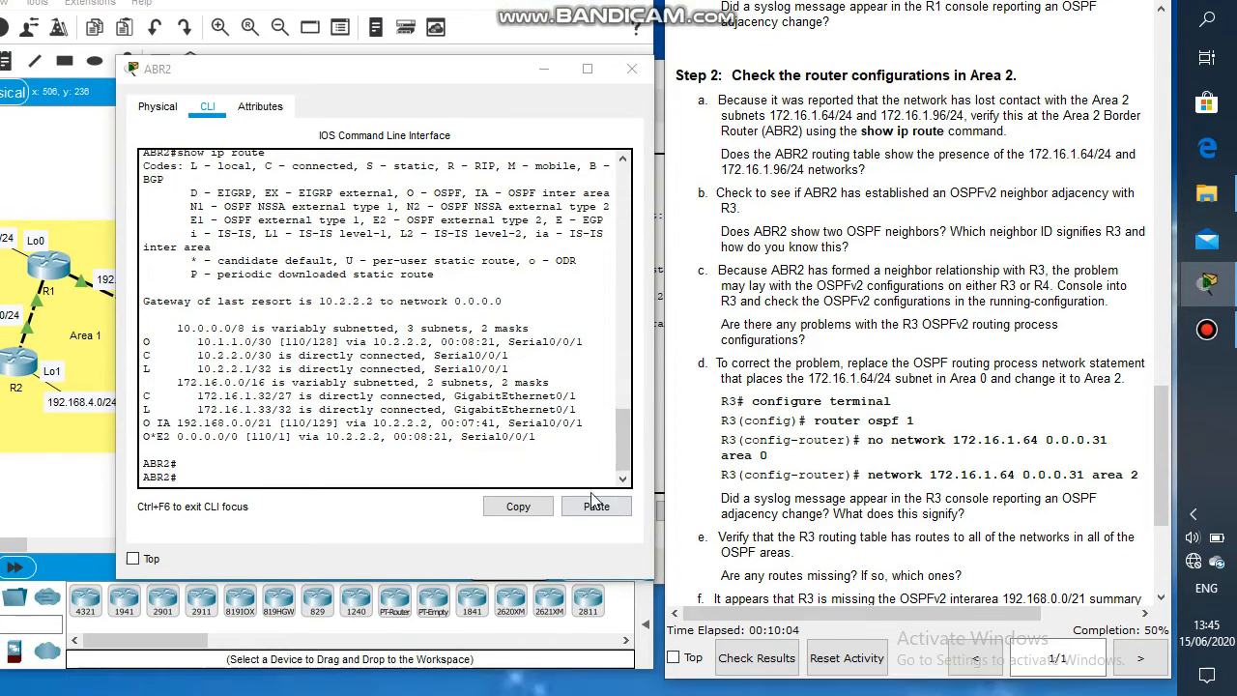
pyautogui.click(581, 477)
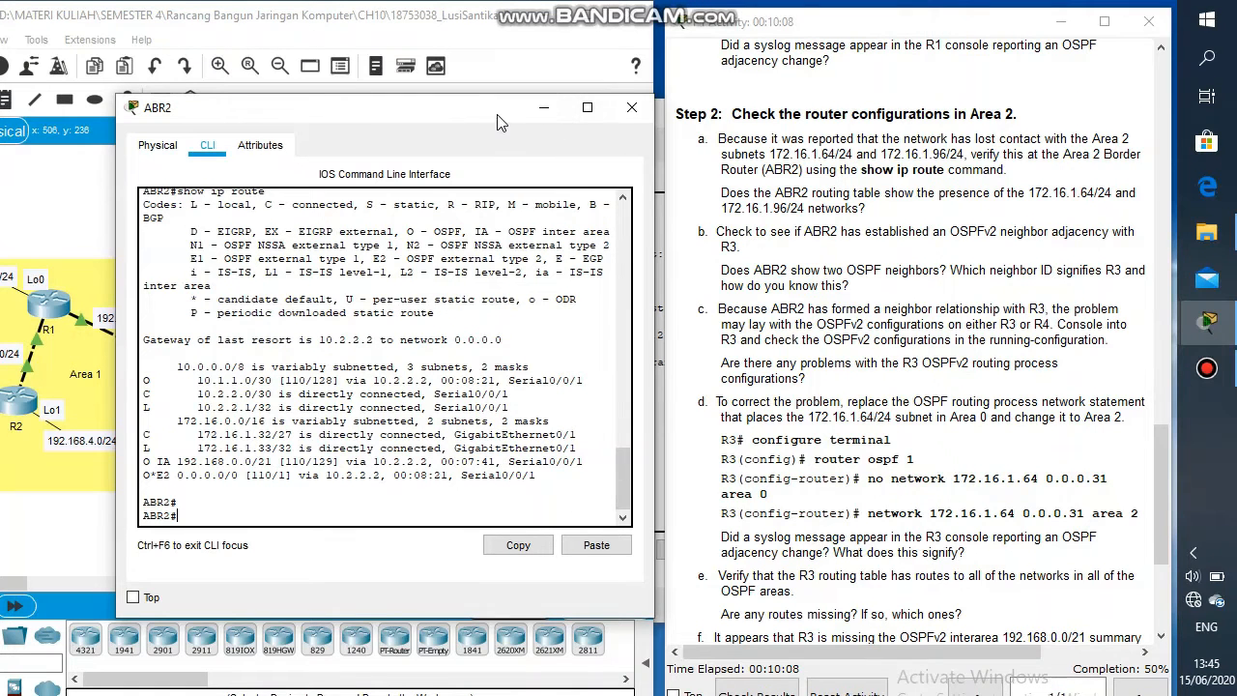
# Step: Set ABR2's console aside, open router R3's command line interface, and enter privileged mode
pyautogui.moveTo(493, 122); pyautogui.dragTo(616, 362)
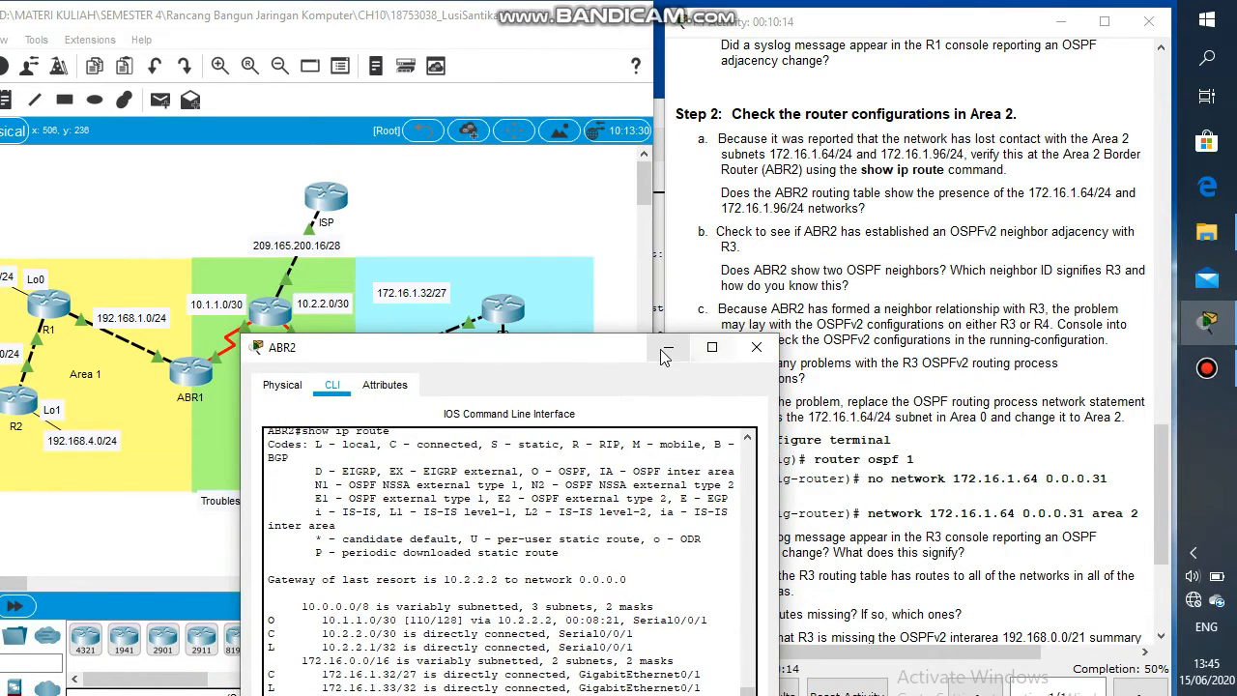
pyautogui.click(662, 351)
pyautogui.click(501, 312)
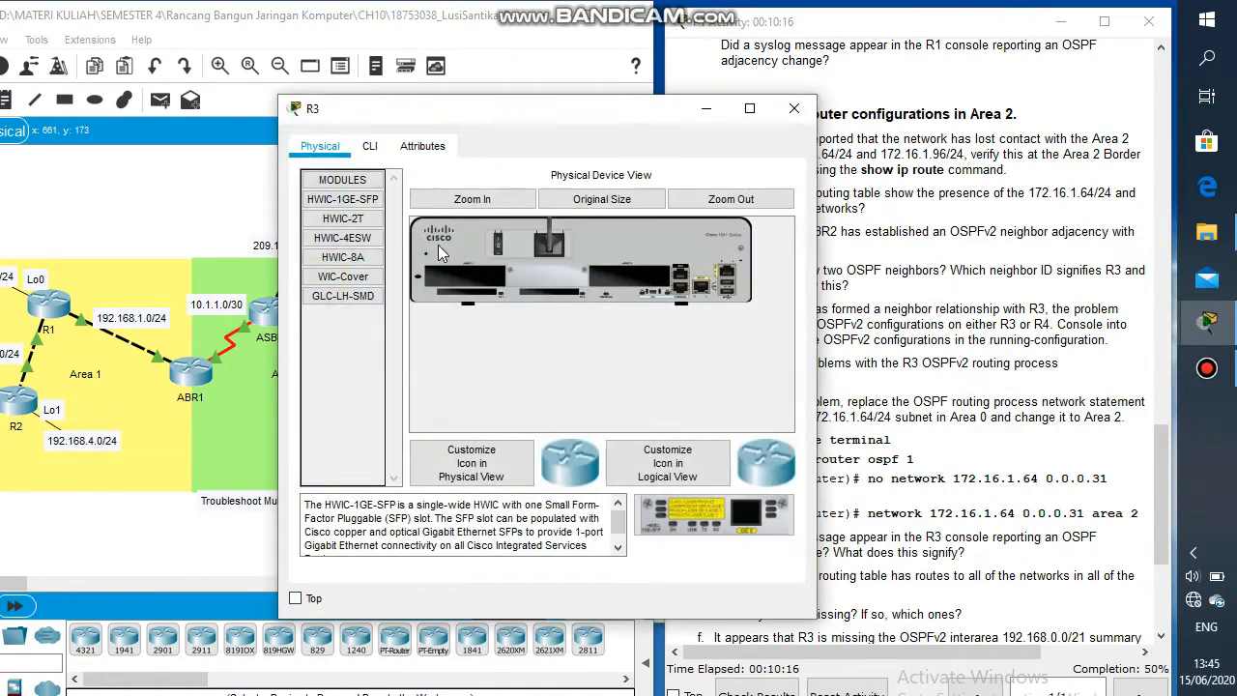
pyautogui.click(368, 147)
pyautogui.press('Return')
pyautogui.press('Return')
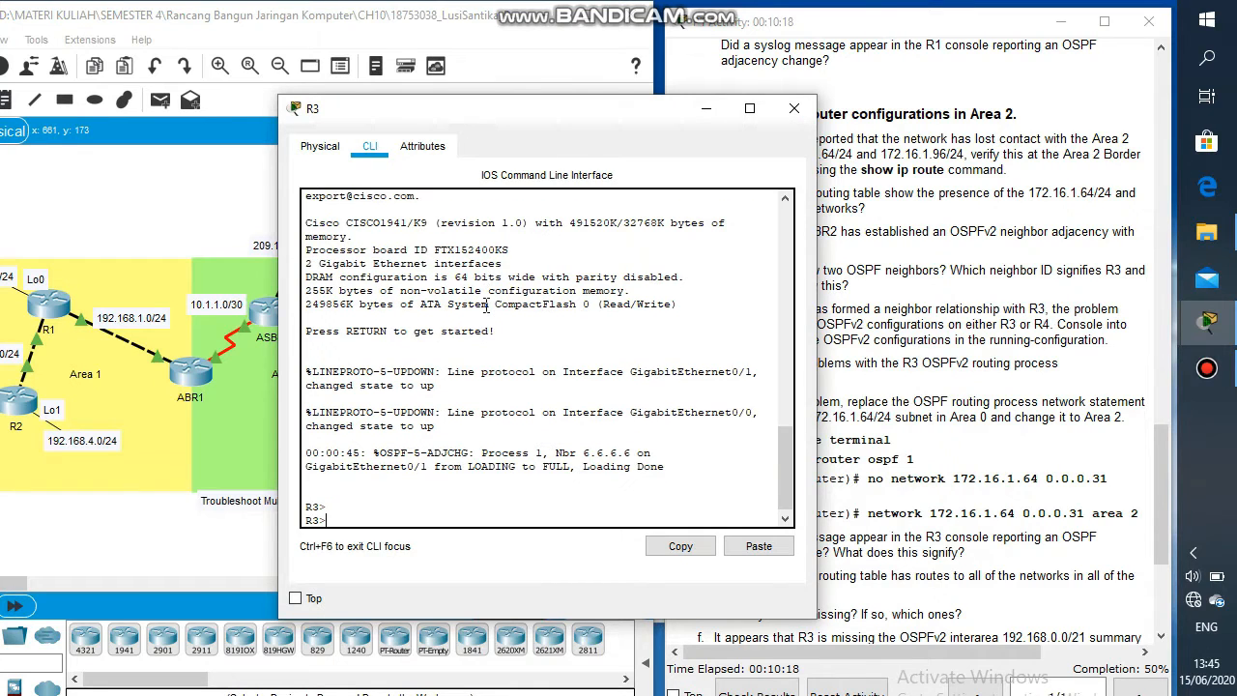
pyautogui.moveTo(557, 117); pyautogui.dragTo(321, 107)
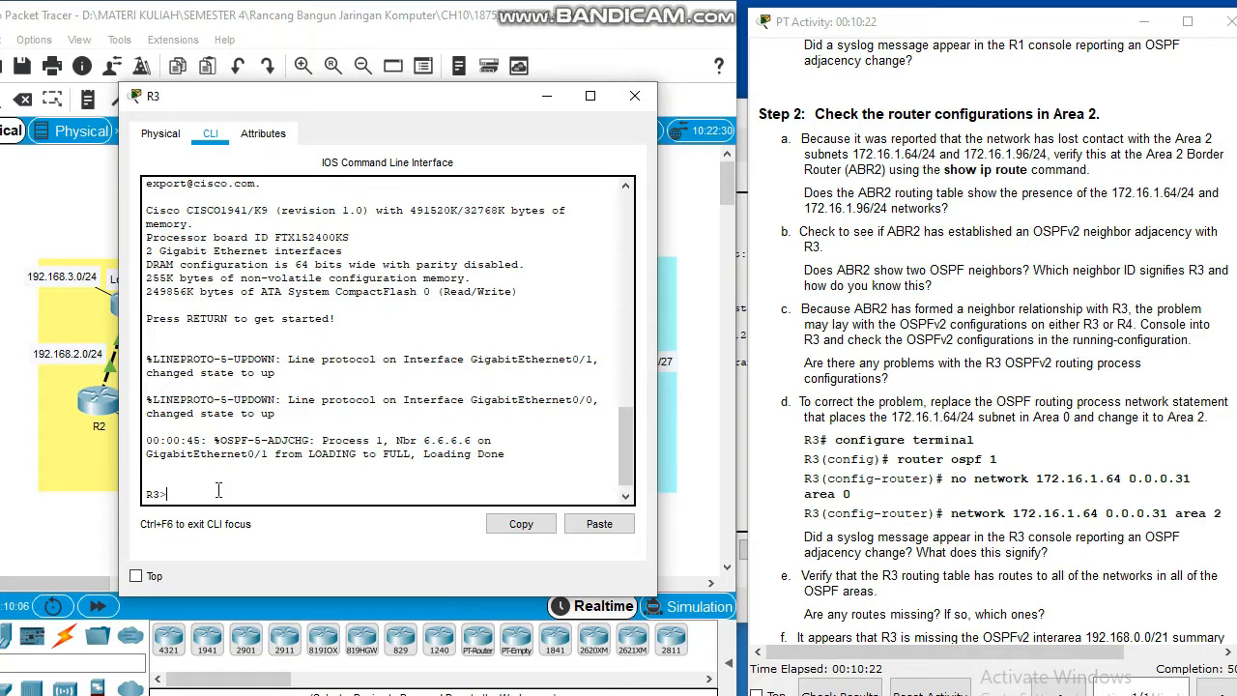
pyautogui.press('Return')
pyautogui.write('en')
pyautogui.press('Return')
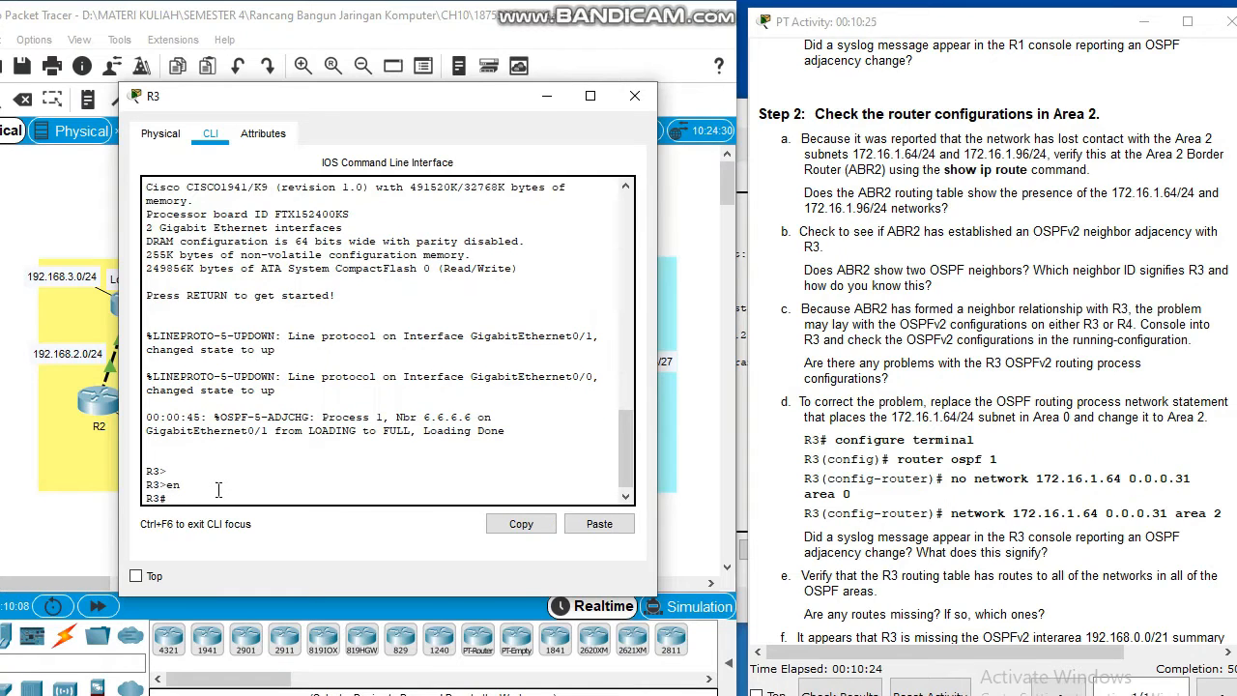
# Step: In R3's OSPF process 1, remove the statement network 172.16.1.64 0.0.0.31 area 0
pyautogui.write('conf t')
pyautogui.press('Return')
pyautogui.write('ro')
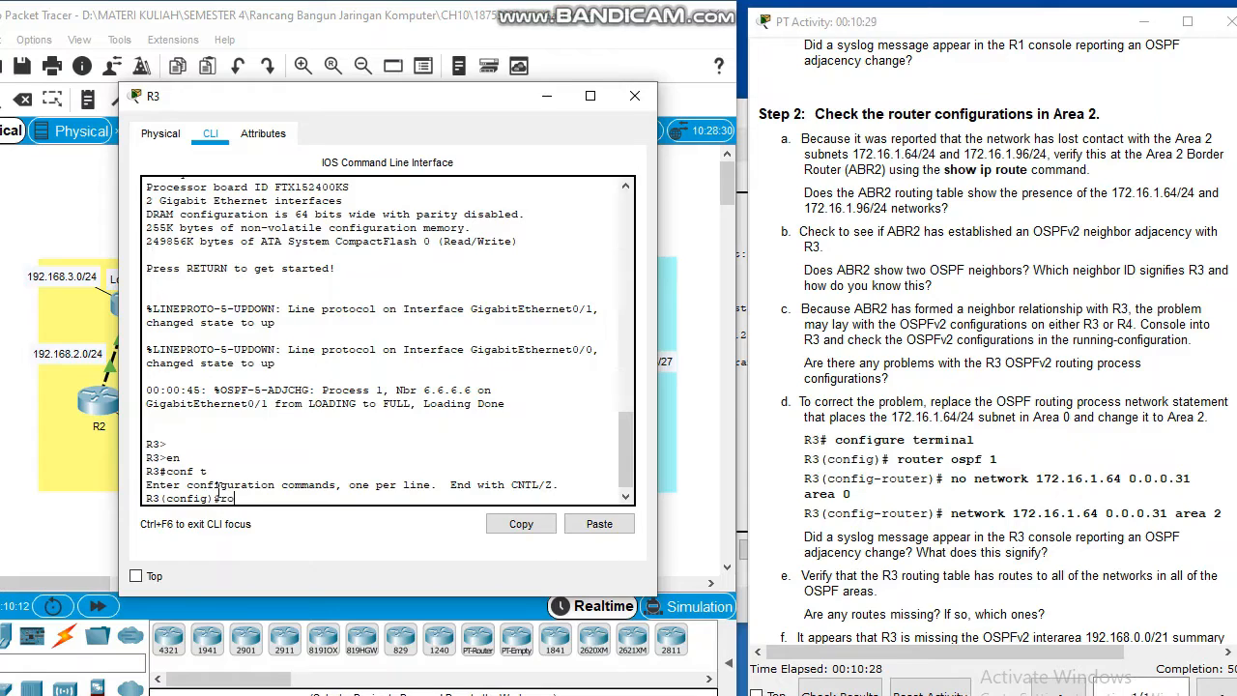
pyautogui.write('ute')
pyautogui.press('Tab')
pyautogui.write('r os')
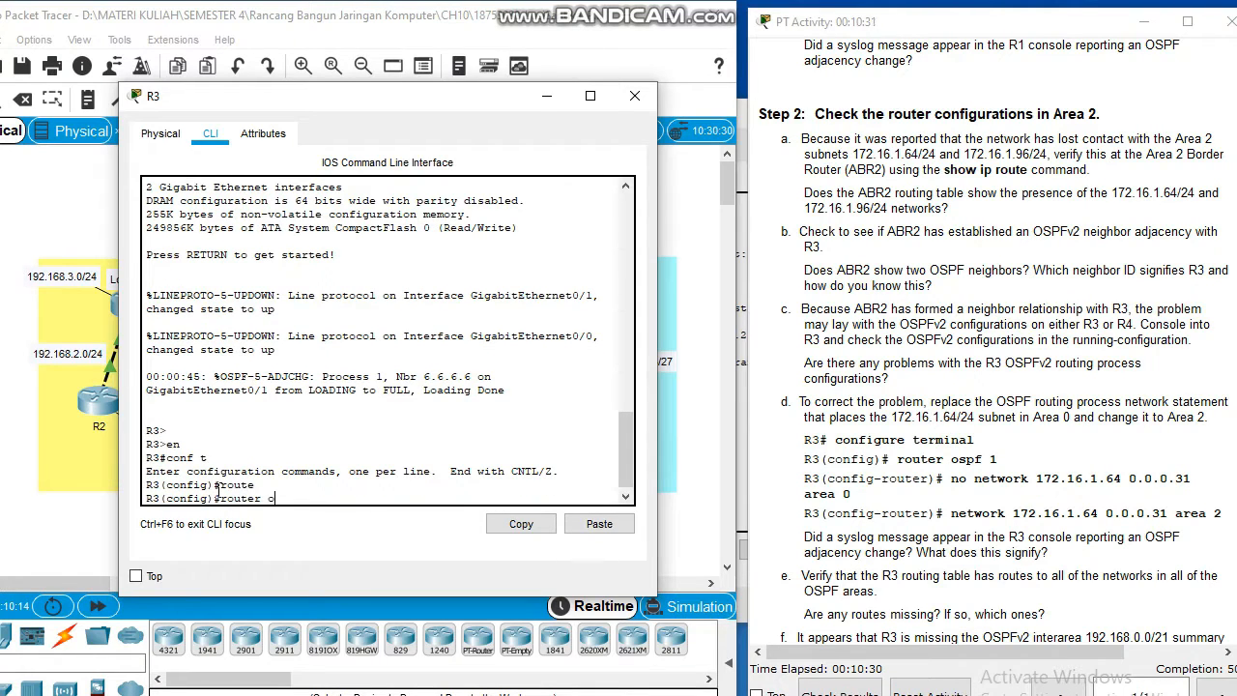
pyautogui.press('Tab')
pyautogui.write('pf p 1')
pyautogui.press('Return')
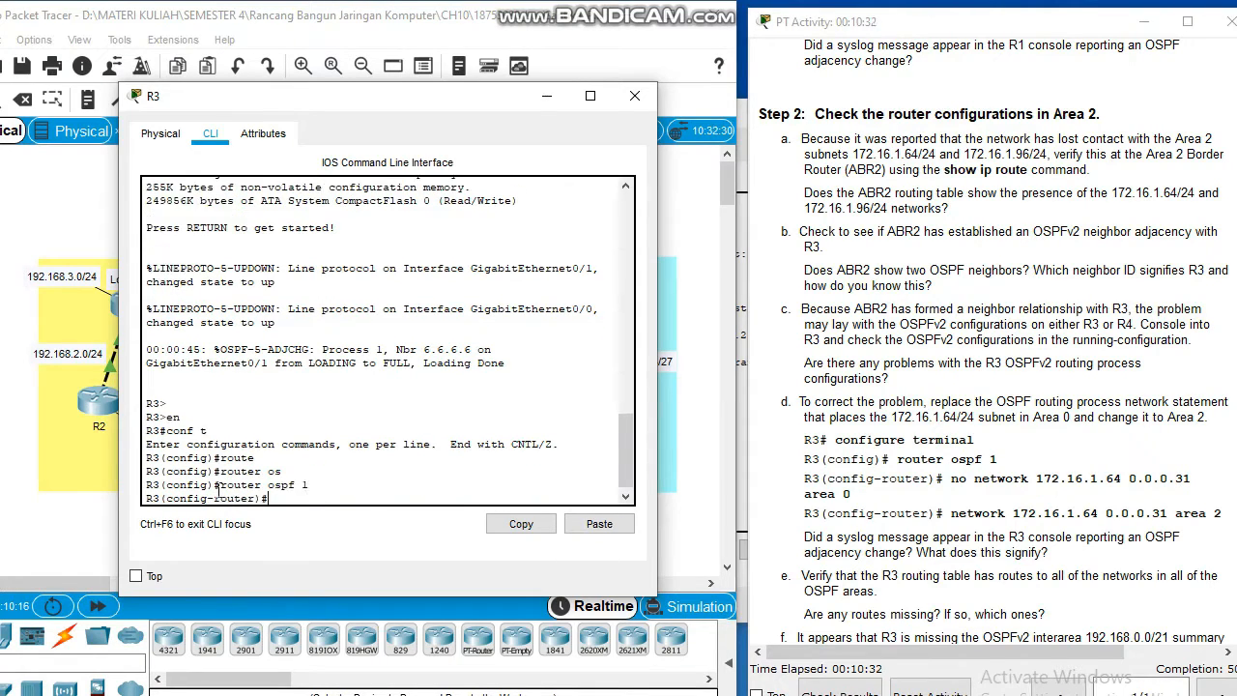
pyautogui.write('no netw')
pyautogui.press('Tab')
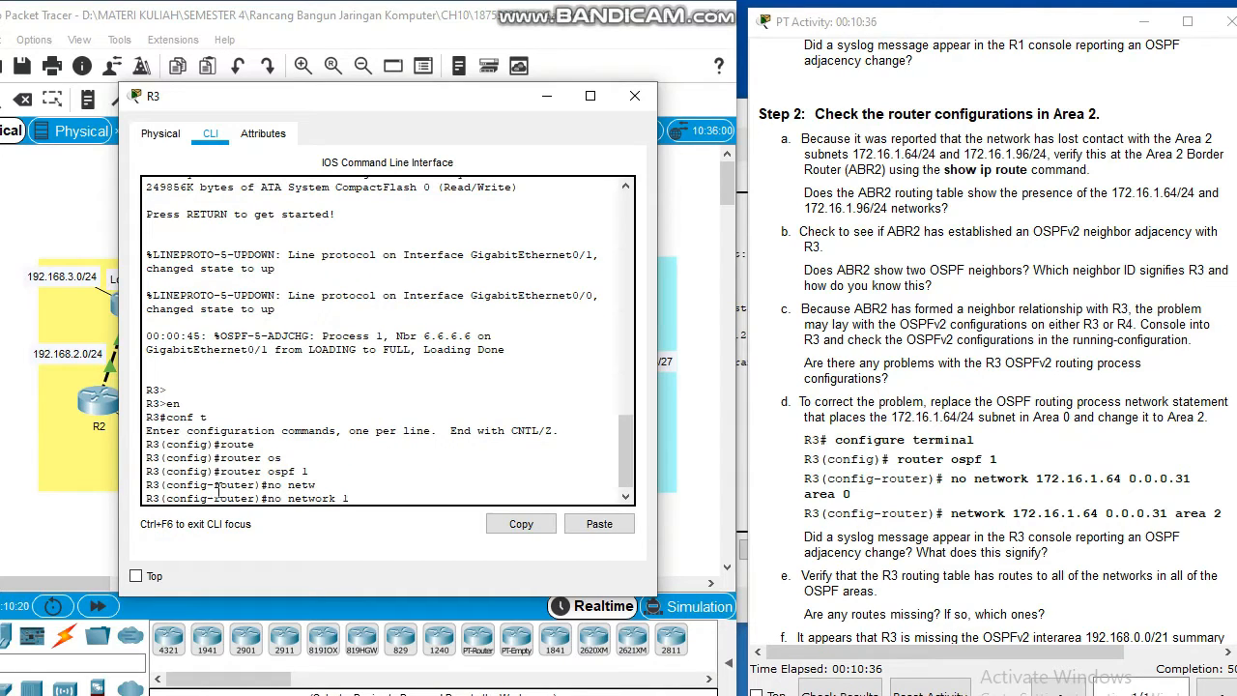
pyautogui.write('172.16.1.64 0.0.0.31 area 0')
pyautogui.press('Return')
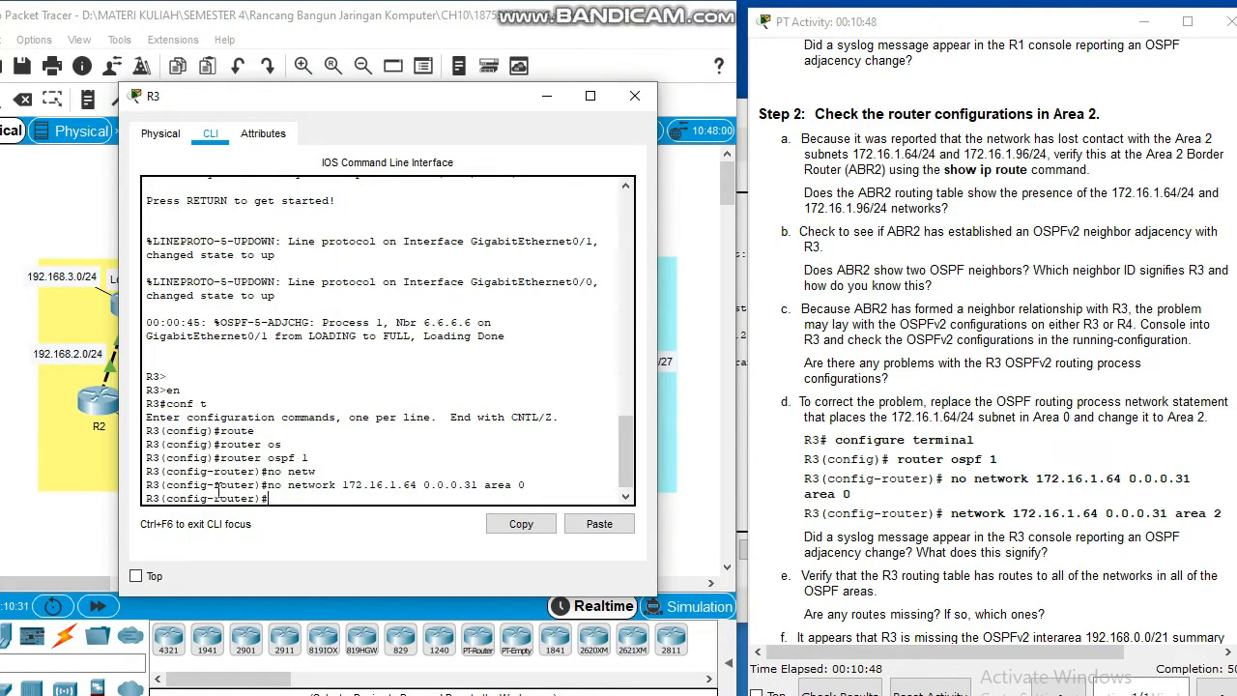
# Step: Add network 172.16.1.64 0.0.0.31 area 2 to R3's OSPF process 1
pyautogui.write('network 172.16.1.64 0.0.0.')
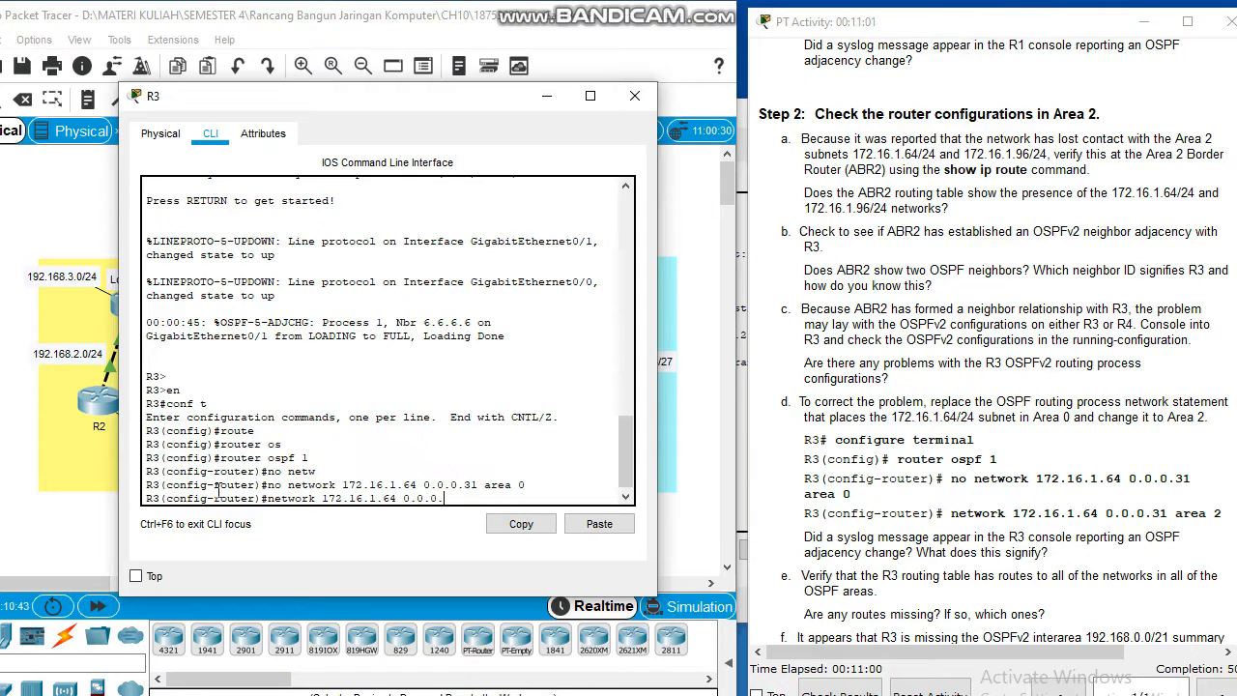
pyautogui.write('32 area 2')
pyautogui.press('Return')
pyautogui.press('Return')
pyautogui.press('Return')
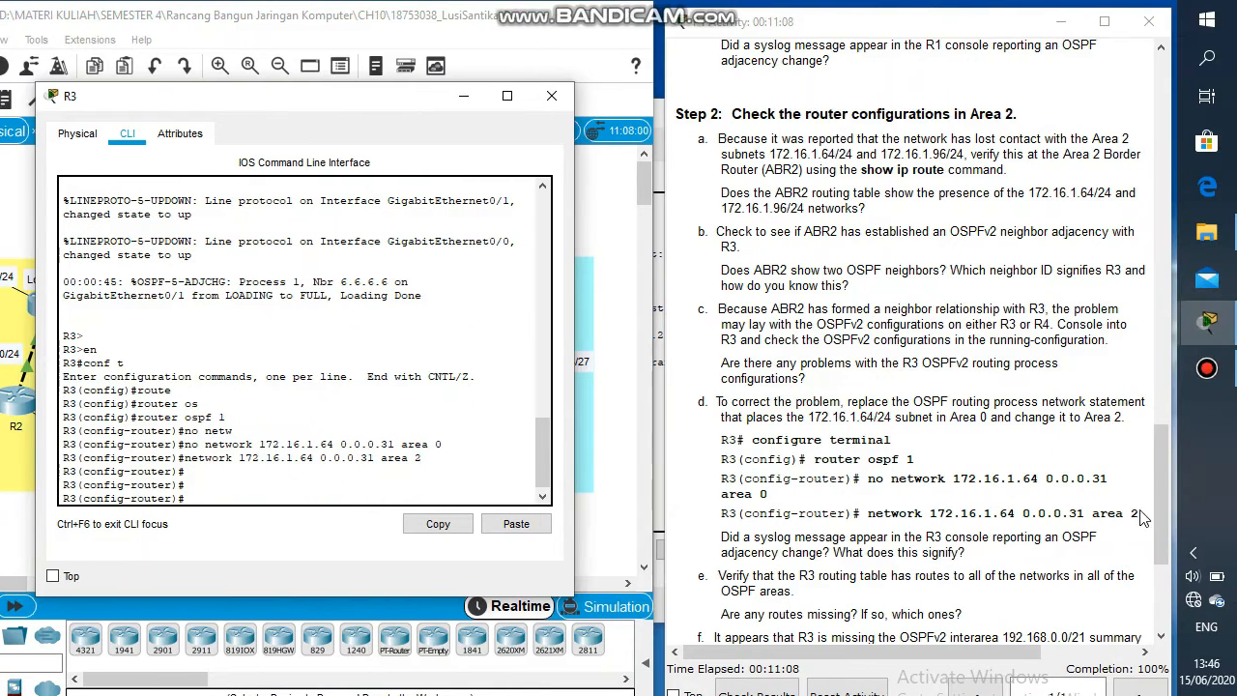
pyautogui.scroll(-3, 1234, 526)
pyautogui.scroll(-1, 1151, 522)
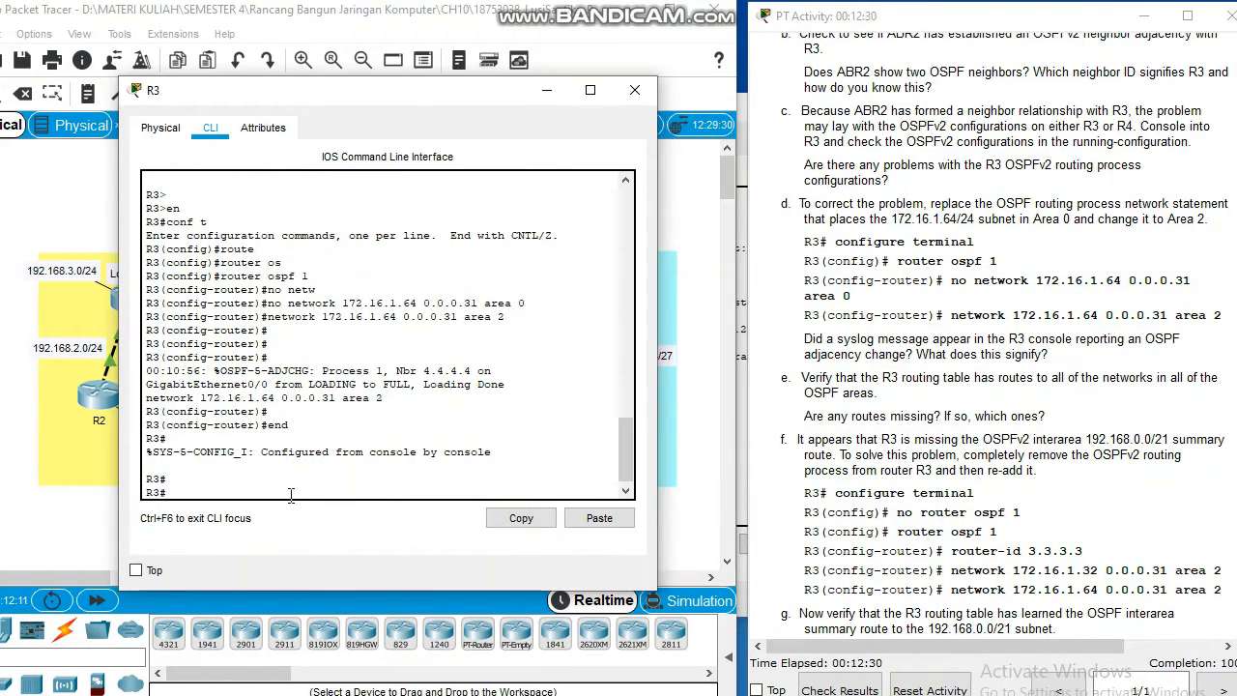
# Step: Completely remove R3's OSPF process 1 with no router ospf 1 and re-create router ospf 1
pyautogui.write('conf t')
pyautogui.press('Return')
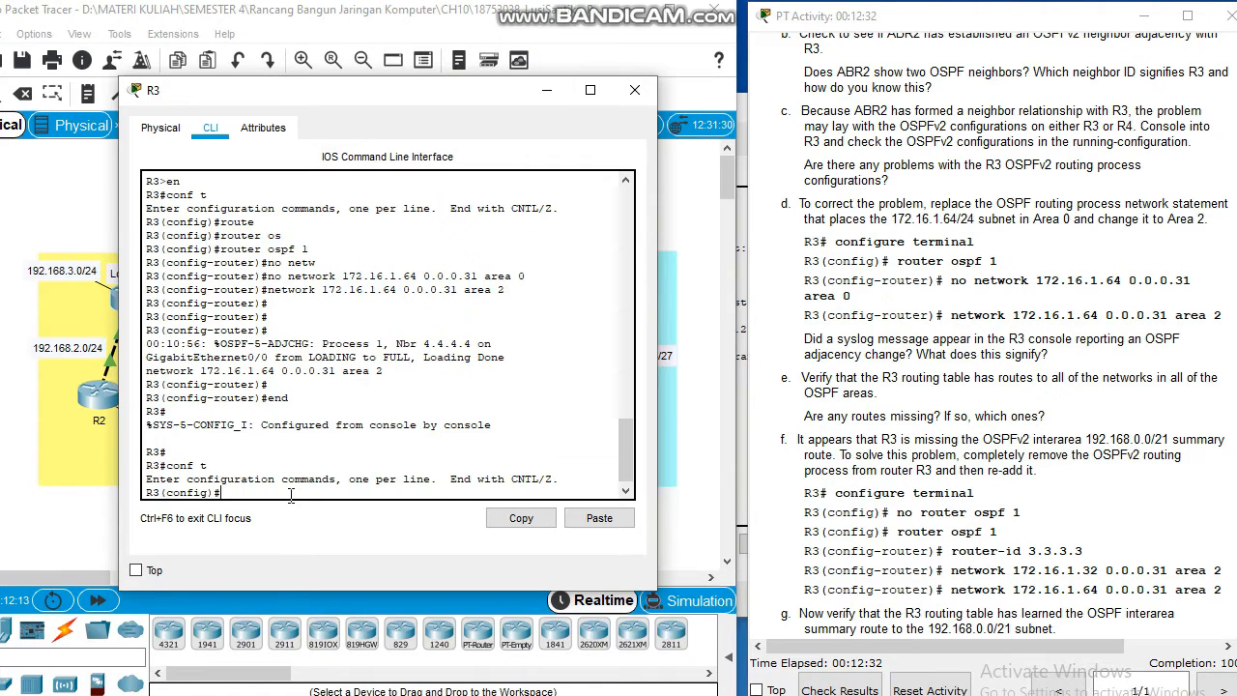
pyautogui.write('no router osp')
pyautogui.press('Tab')
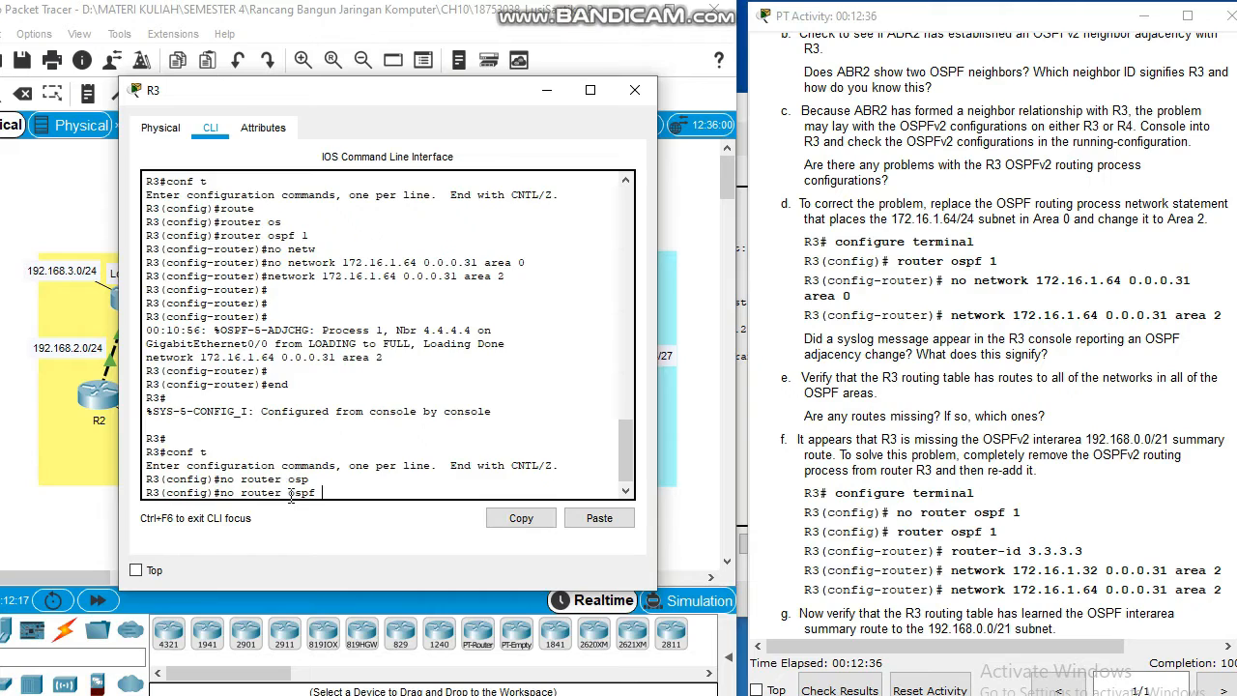
pyautogui.write('1')
pyautogui.press('Return')
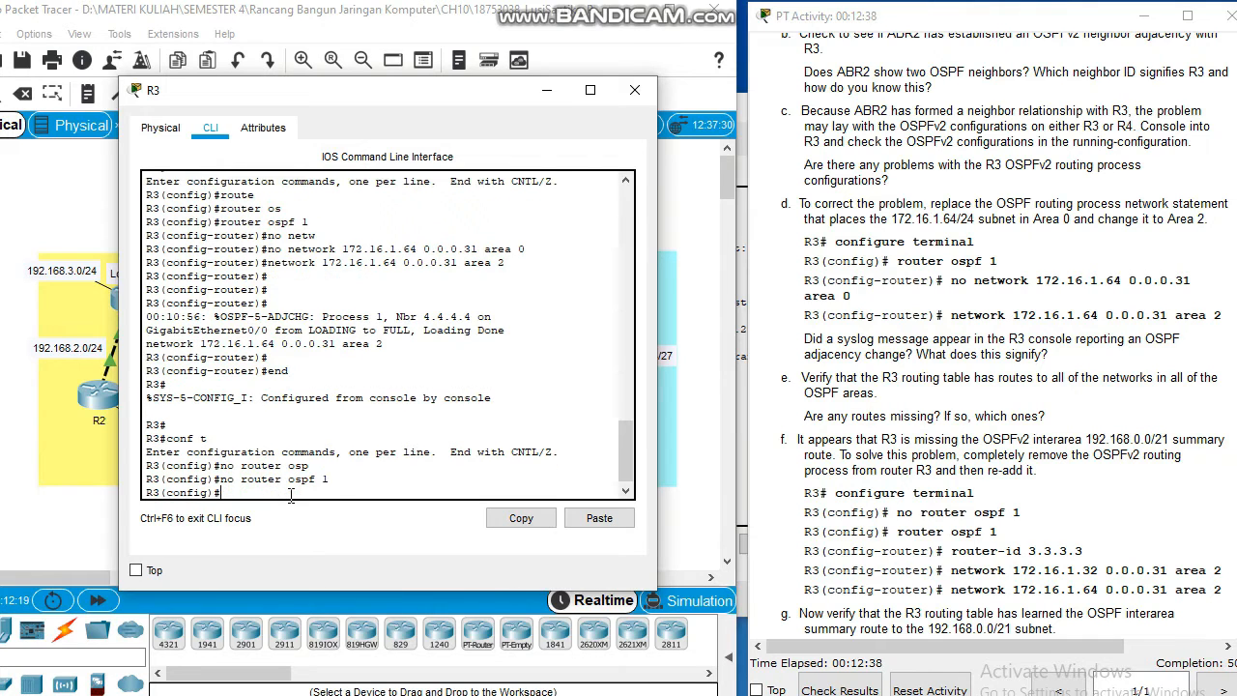
pyautogui.write('router os')
pyautogui.press('Tab')
pyautogui.press('Return')
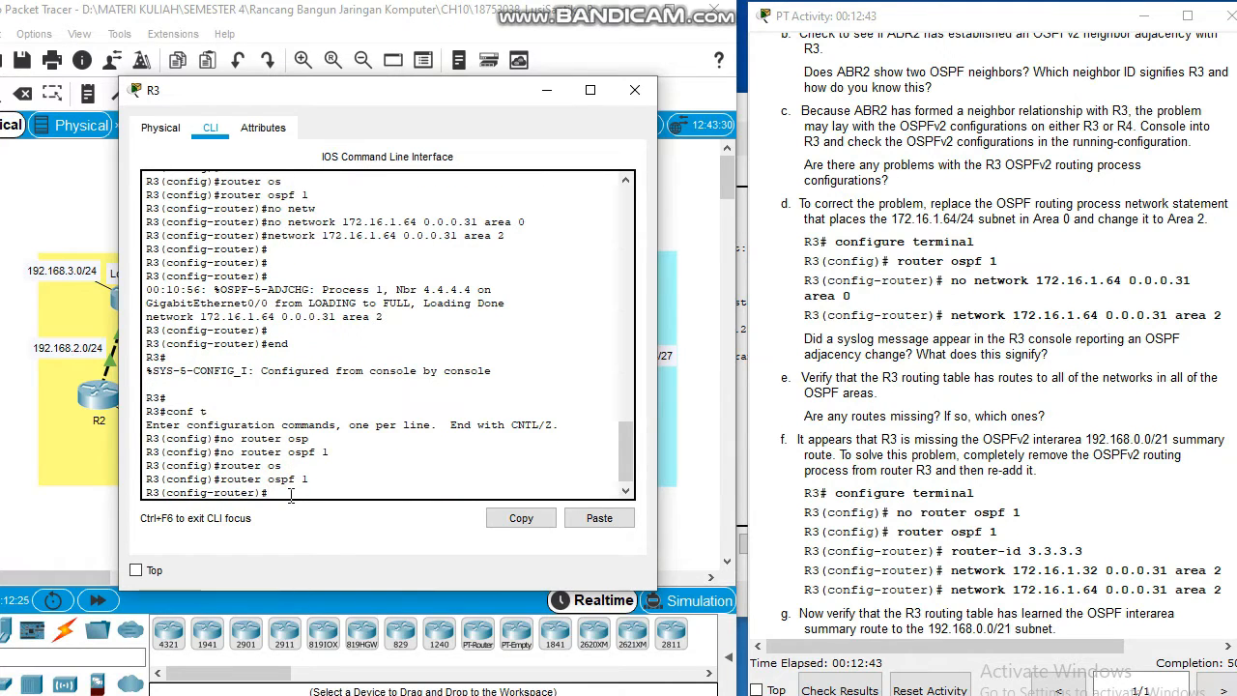
# Step: Set R3's OSPF router ID to 3.3.3.3
pyautogui.write('rout')
pyautogui.press('Tab')
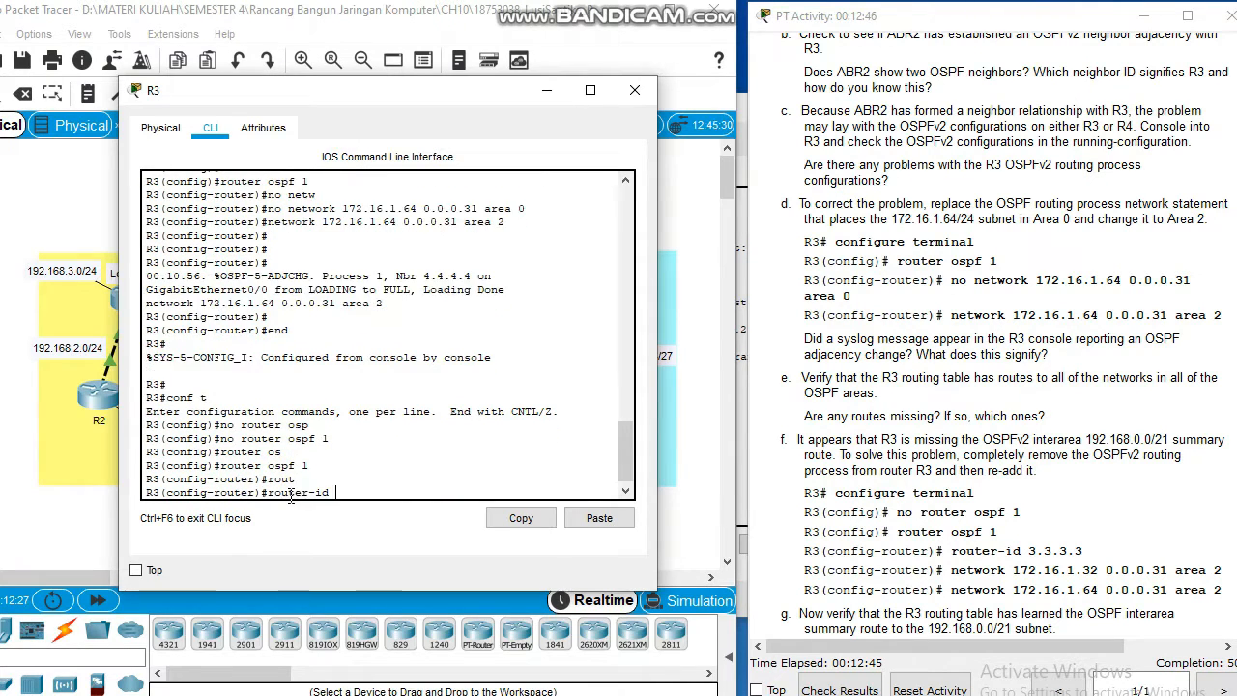
pyautogui.write('3.3.3.3')
pyautogui.press('Return')
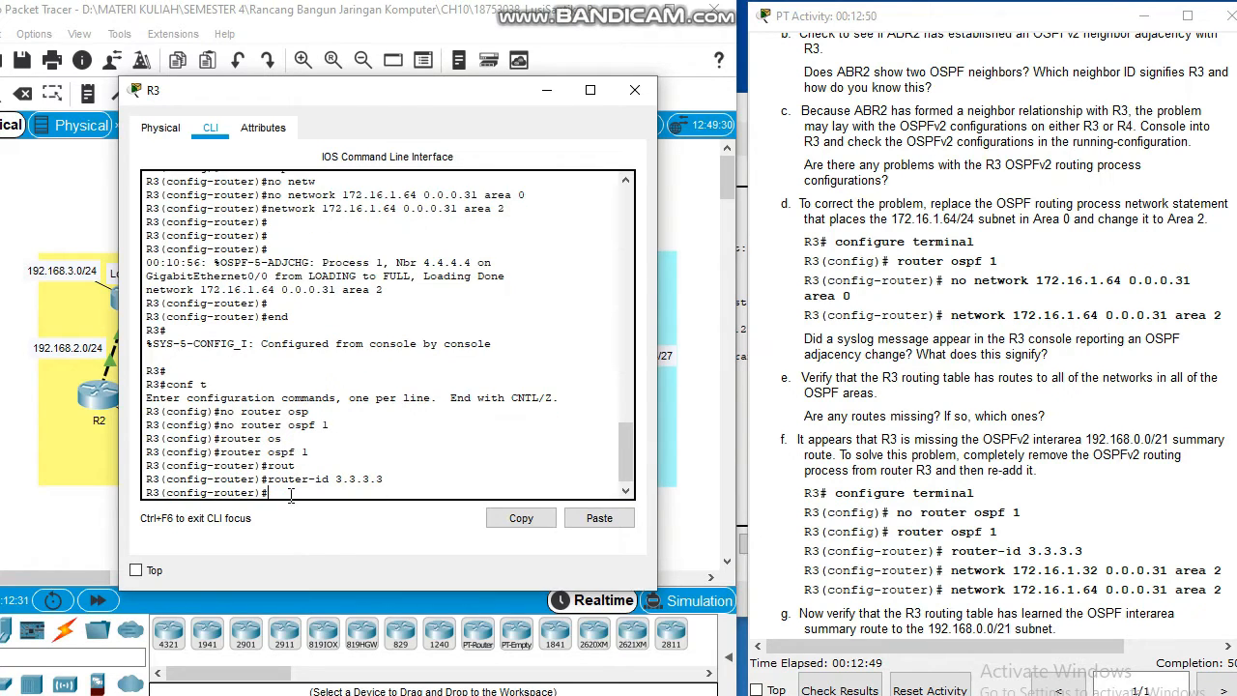
# Step: Add network 172.16.1.32 0.0.0.31 area 0 to R3's OSPF process
pyautogui.write('netwo')
pyautogui.press('Tab')
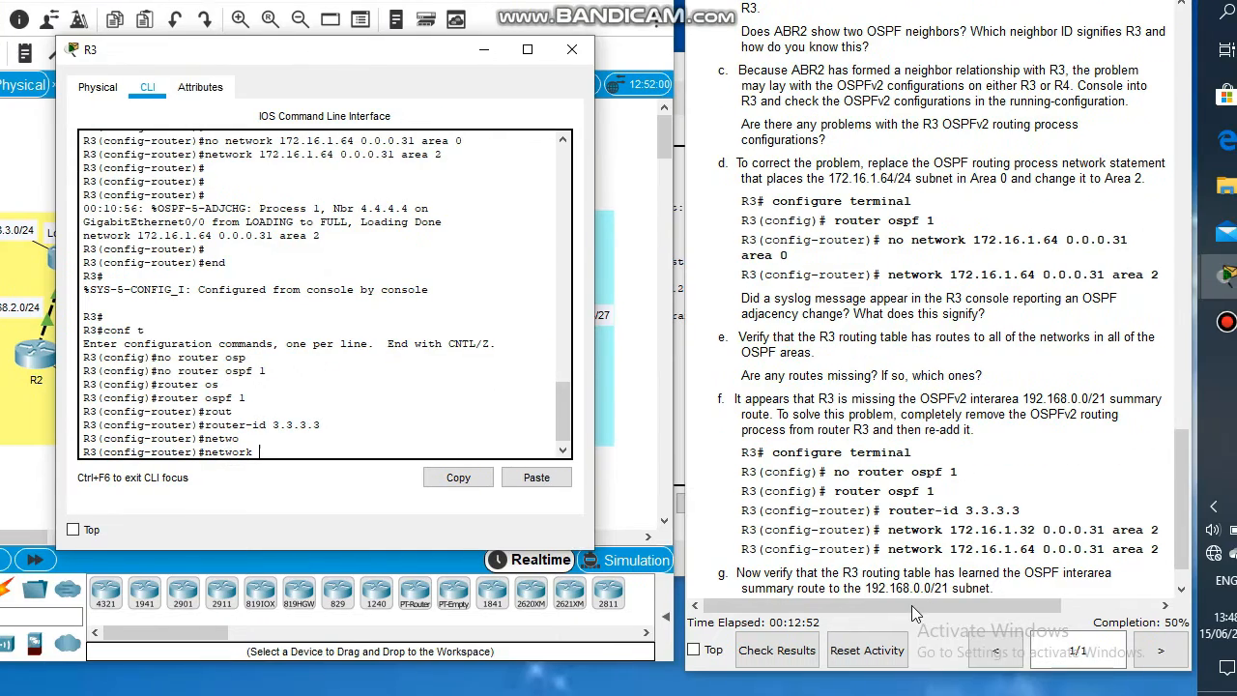
pyautogui.moveTo(973, 605); pyautogui.dragTo(1074, 600)
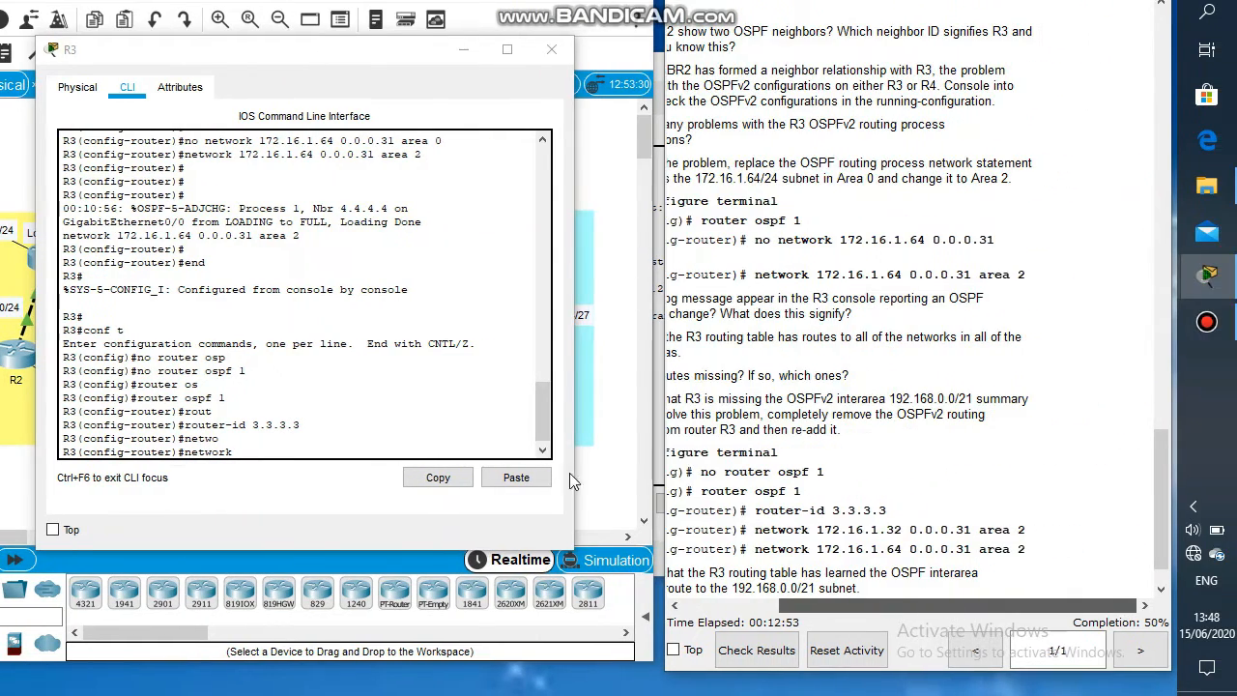
pyautogui.click(356, 448)
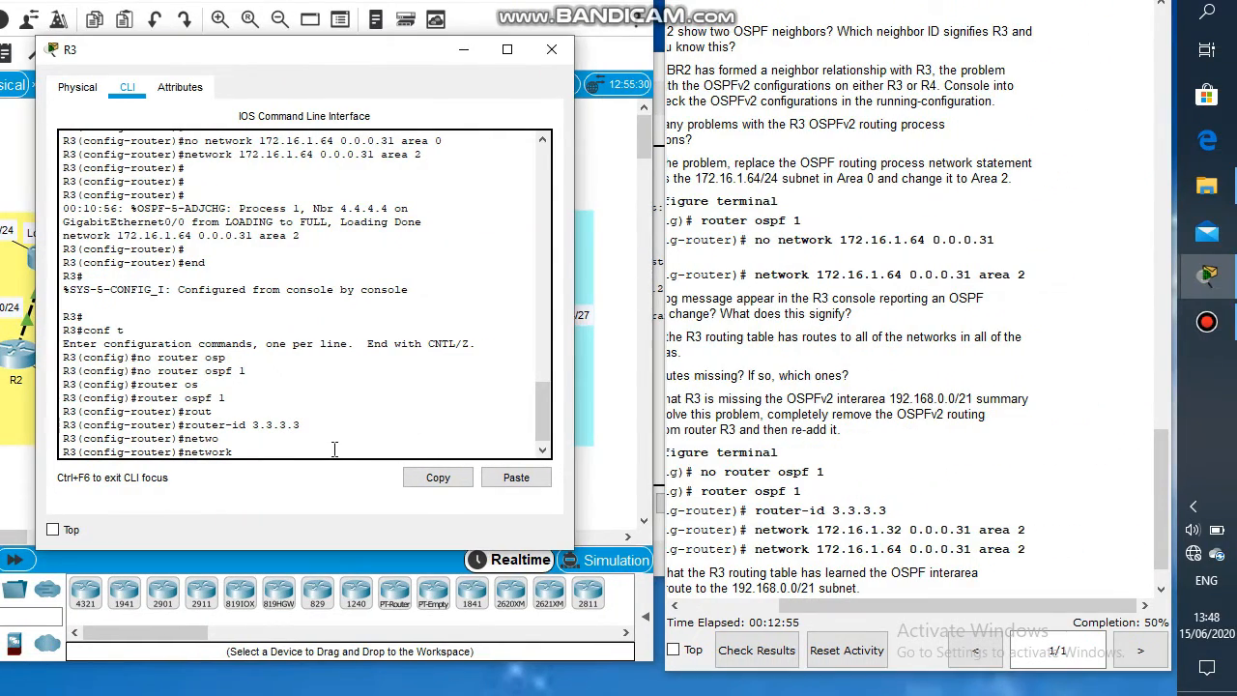
pyautogui.write('172.16.1.')
pyautogui.write('32 0.0.0.31 area 0')
pyautogui.press('Return')
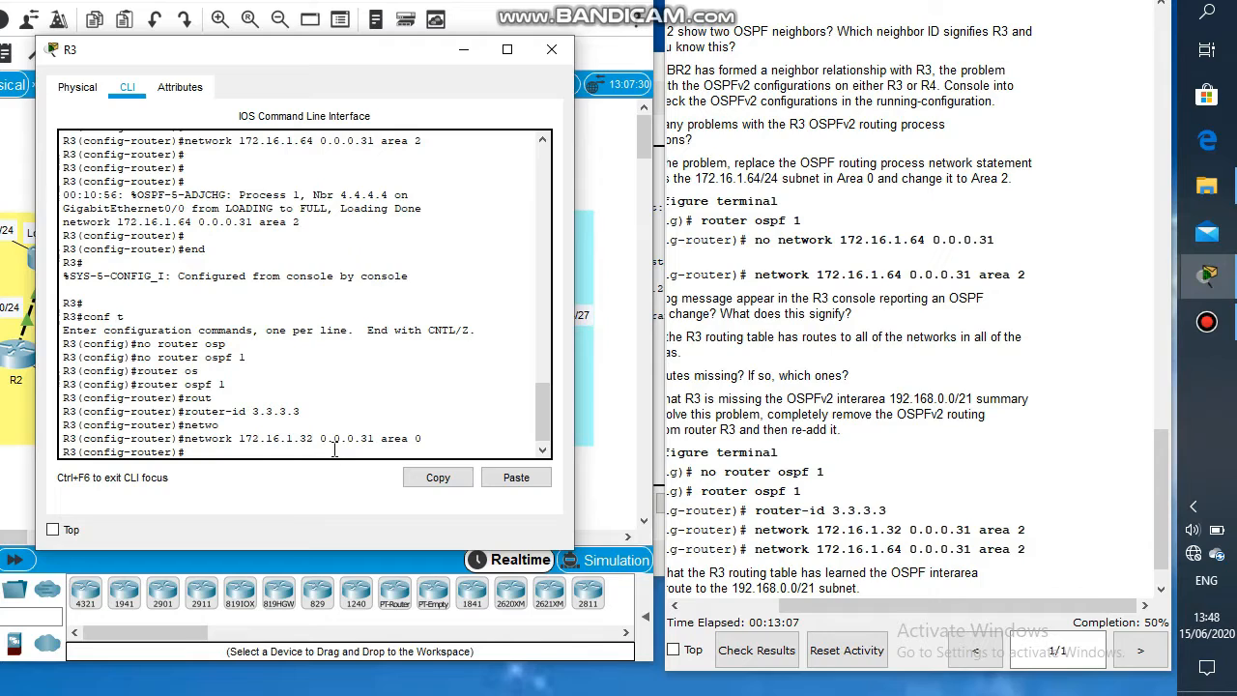
pyautogui.write('network 172.16.1.65 0.0.0.31 area 2')
# Step: Re-enter the 172.16.1.32 0.0.0.31 network statement on R3 with area 2
pyautogui.press('Up')
pyautogui.press('Up')
pyautogui.press('Up')
pyautogui.press('Up')
pyautogui.press('Up')
pyautogui.press('Up')
pyautogui.press('Up')
pyautogui.press('Down')
pyautogui.press('Down')
pyautogui.press('Down')
pyautogui.press('Down')
pyautogui.press('Down')
pyautogui.press('Down')
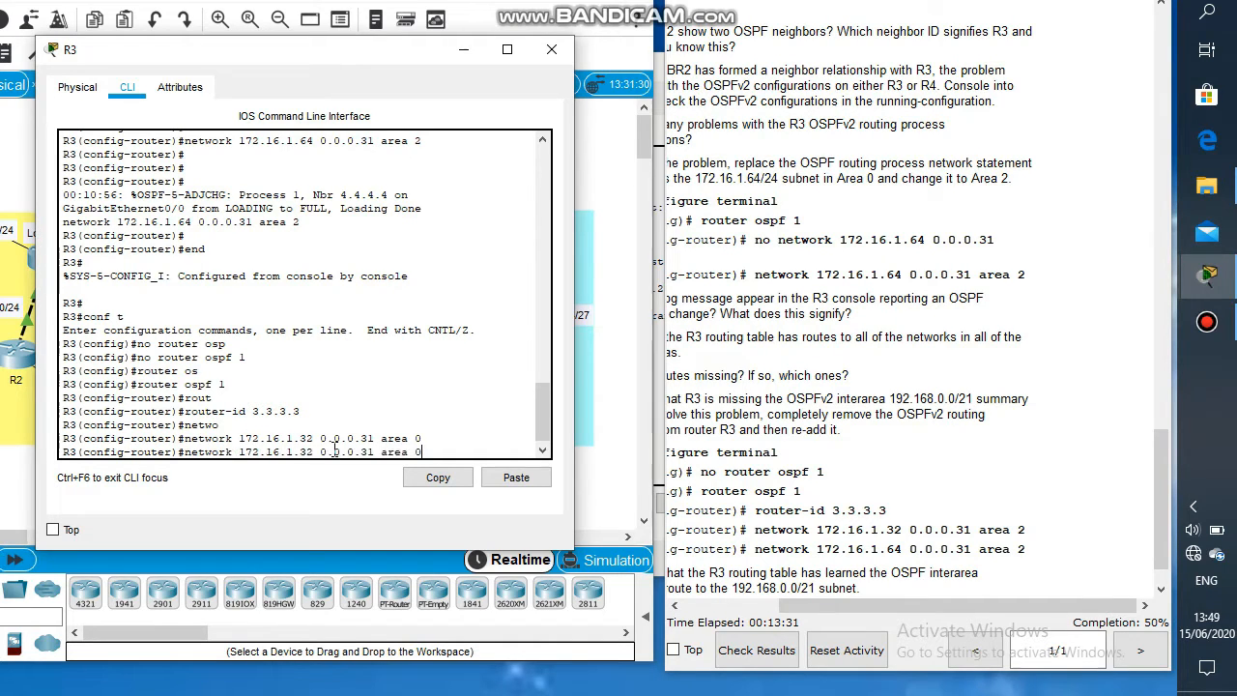
pyautogui.press('BackSpace')
pyautogui.write('2')
pyautogui.press('Return')
pyautogui.press('Return')
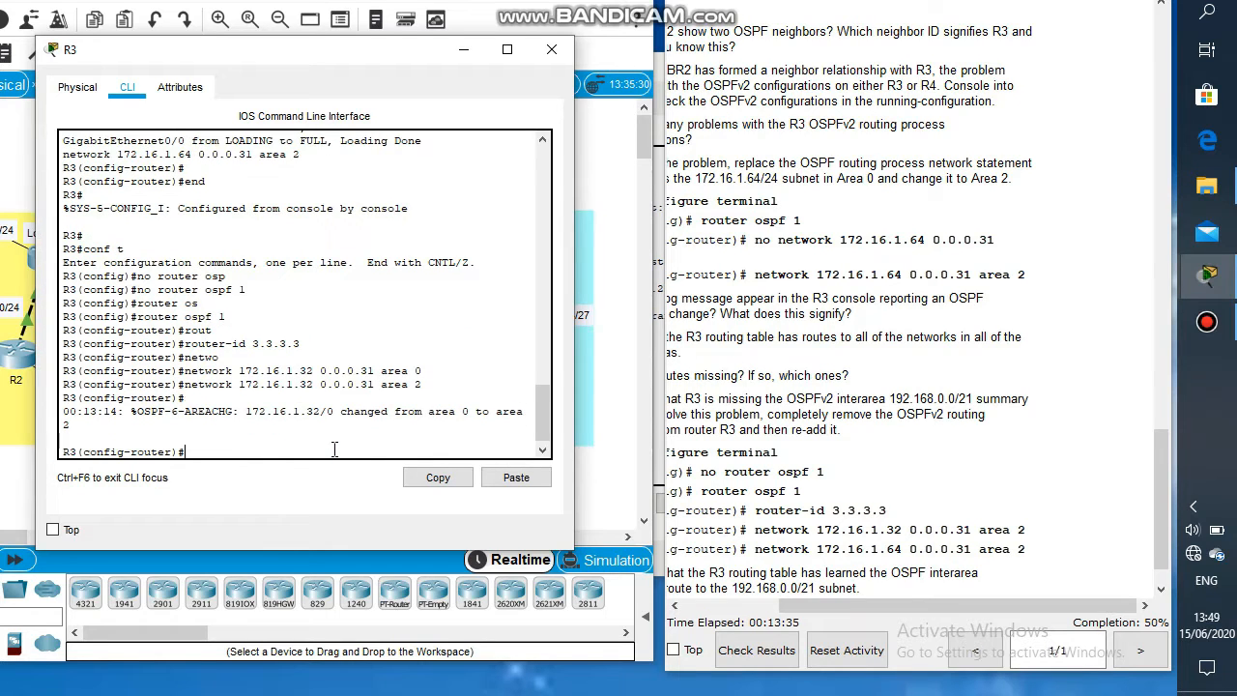
# Step: Add network 172.16.1.64 0.0.0.31 area 2 to R3's re-created OSPF process
pyautogui.press('Up')
pyautogui.press('Up')
pyautogui.press('Up')
pyautogui.press('Up')
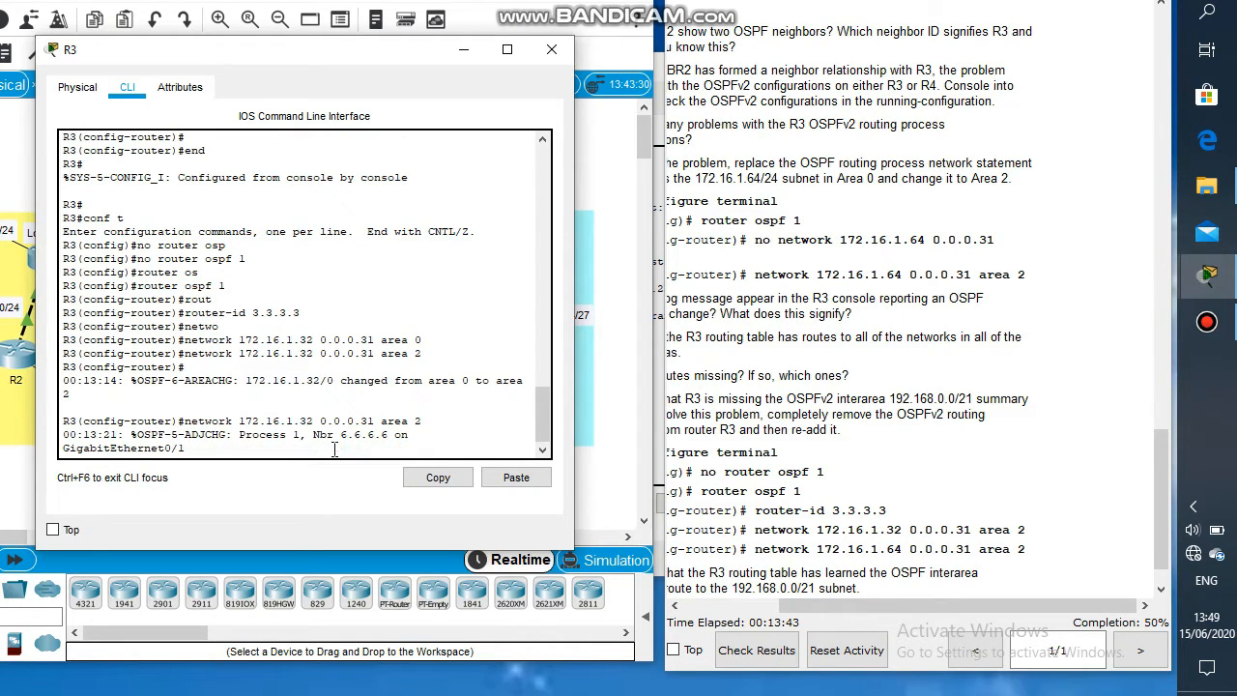
pyautogui.press('Down')
pyautogui.press('Down')
pyautogui.press('Left')
pyautogui.press('Left')
pyautogui.press('Left')
pyautogui.press('Left')
pyautogui.press('Left')
pyautogui.press('Left')
pyautogui.press('Left')
pyautogui.press('Left')
pyautogui.press('Left')
pyautogui.press('Left')
pyautogui.press('Left')
pyautogui.press('Left')
pyautogui.press('Left')
pyautogui.press('Left')
pyautogui.press('Left')
pyautogui.press('Left')
pyautogui.press('BackSpace')
pyautogui.press('BackSpace')
pyautogui.write('64')
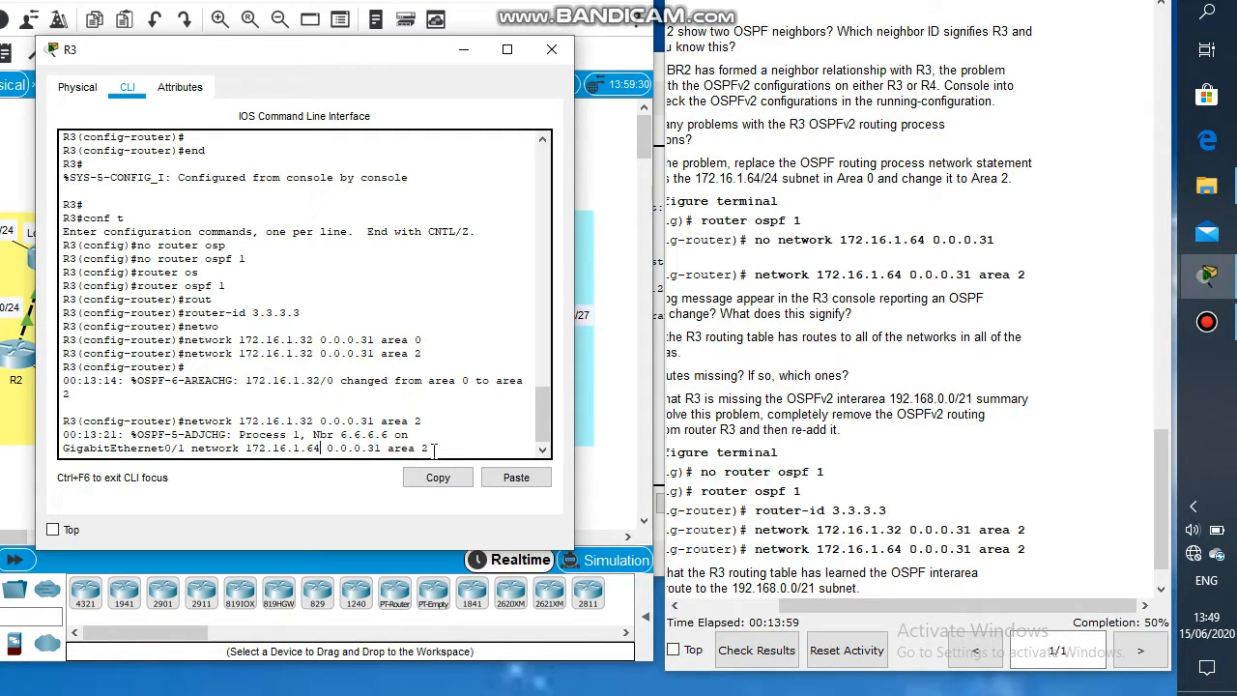
pyautogui.press('Return')
pyautogui.press('Return')
pyautogui.press('Return')
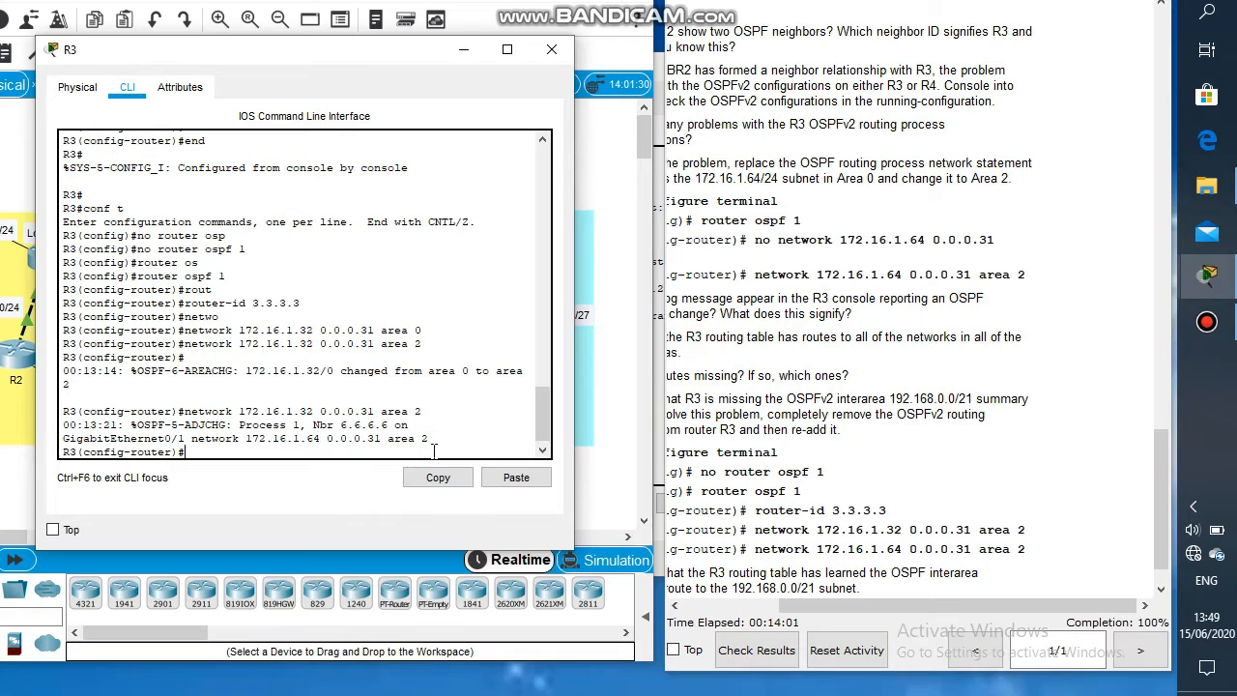
# Step: Minimize R3's console and return to the top of the activity instructions
pyautogui.click(1002, 582)
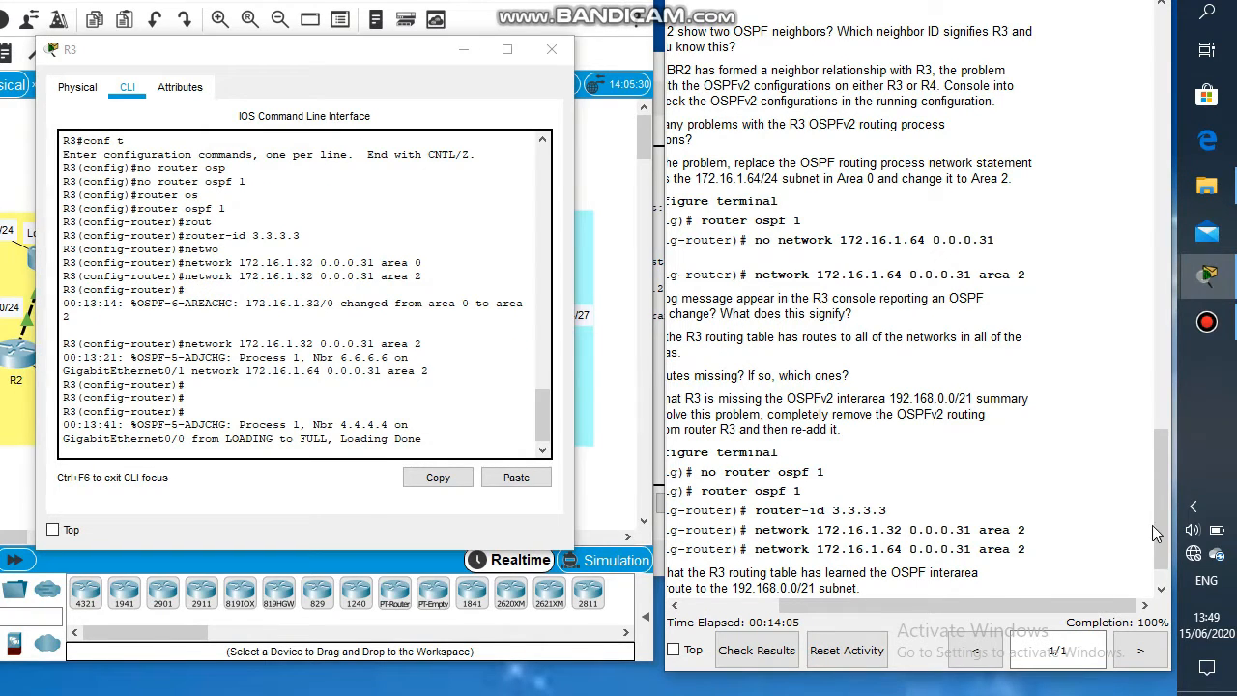
pyautogui.moveTo(1161, 526)
pyautogui.mouseDown()
pyautogui.moveTo(1169, 488)
pyautogui.moveTo(1175, 515)
pyautogui.moveTo(1155, 549)
pyautogui.mouseUp()
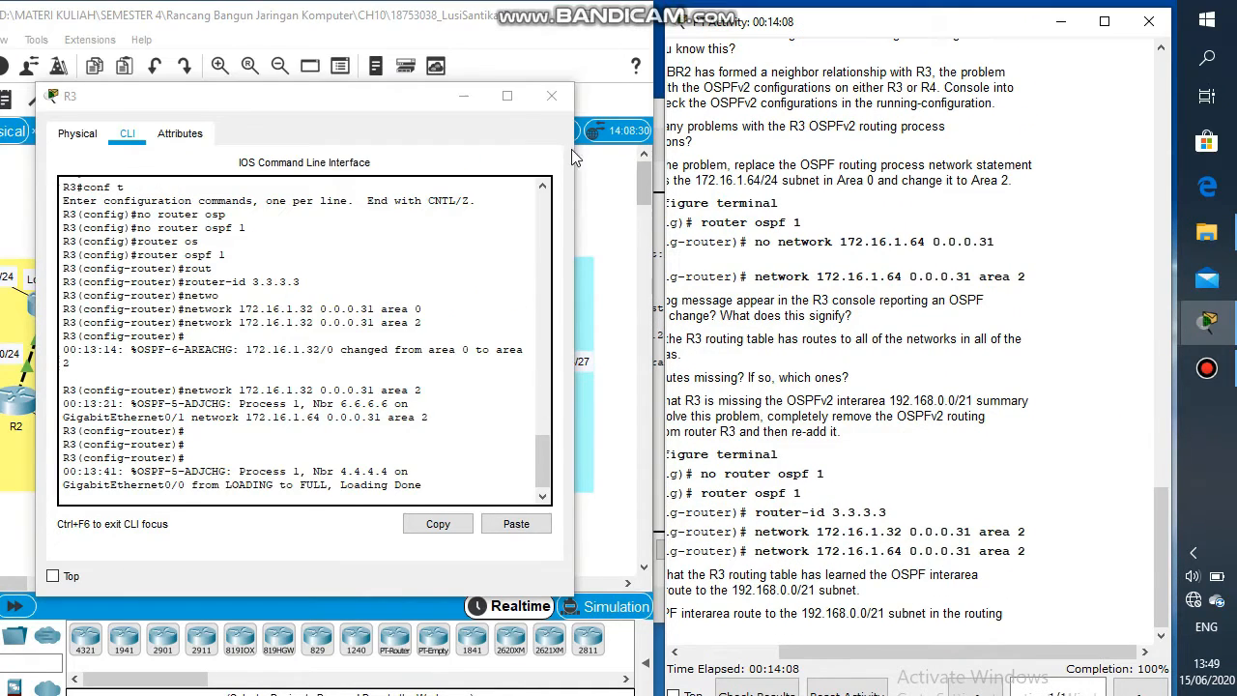
pyautogui.click(480, 102)
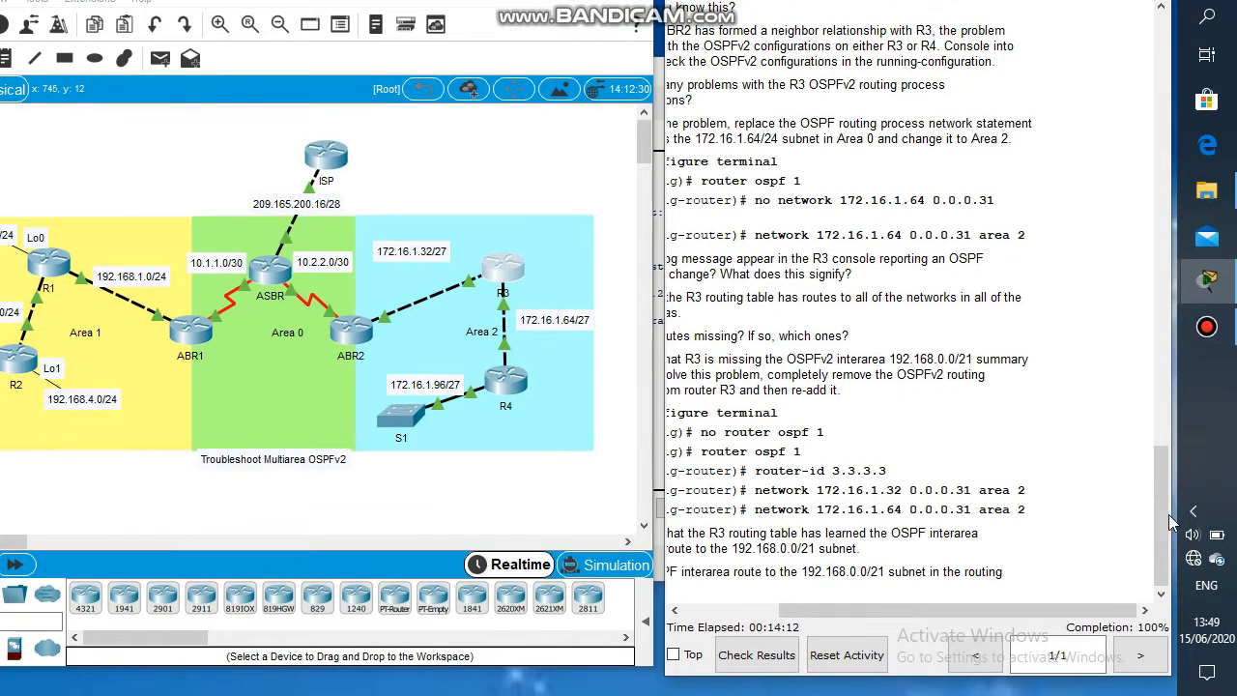
pyautogui.moveTo(1167, 514); pyautogui.dragTo(1160, 111)
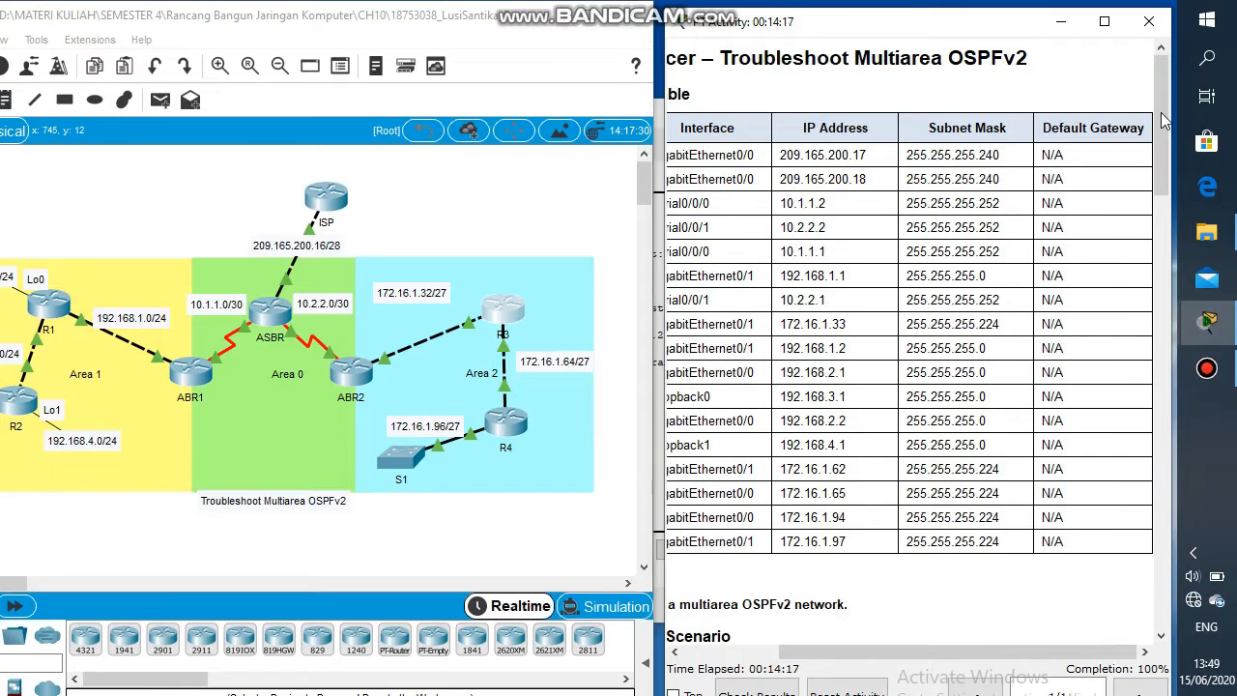